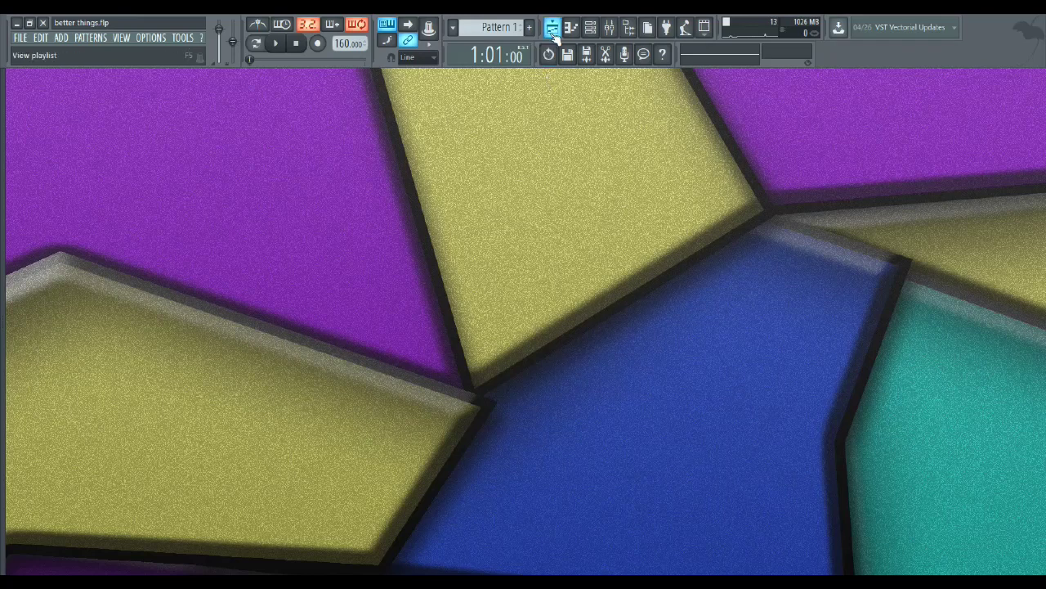
# Open the playlist to view the arrangement and look over the mixer's channels before closing the mixer.
pyautogui.click(553, 28)
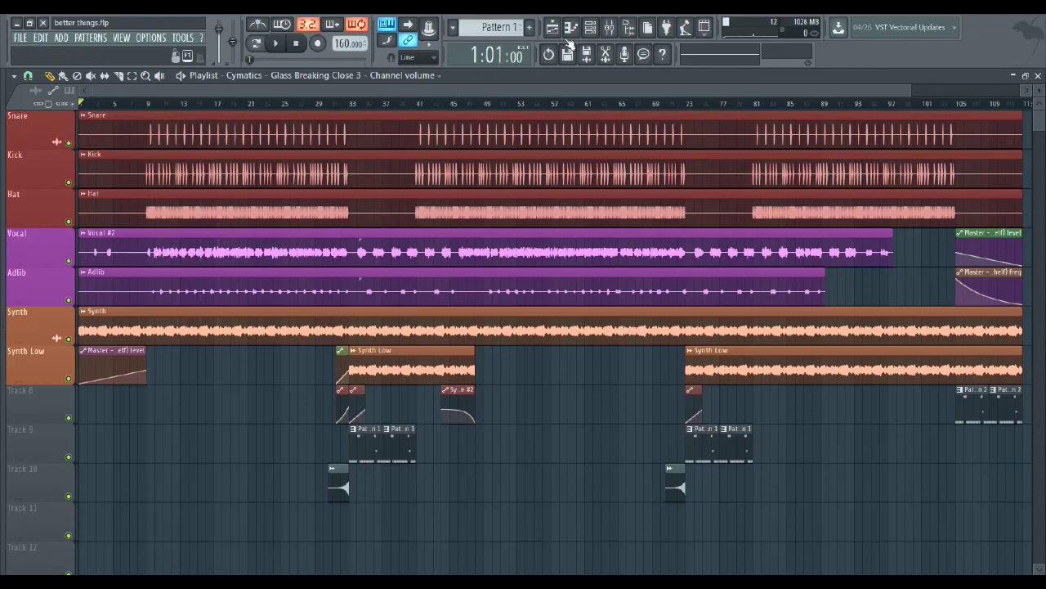
pyautogui.click(609, 27)
pyautogui.click(609, 27)
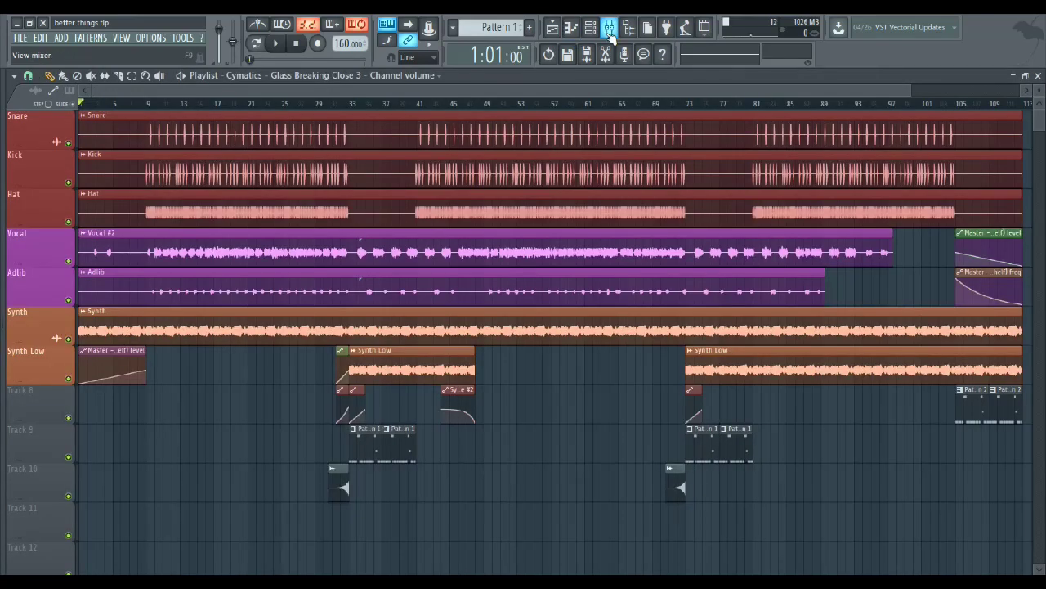
pyautogui.click(610, 28)
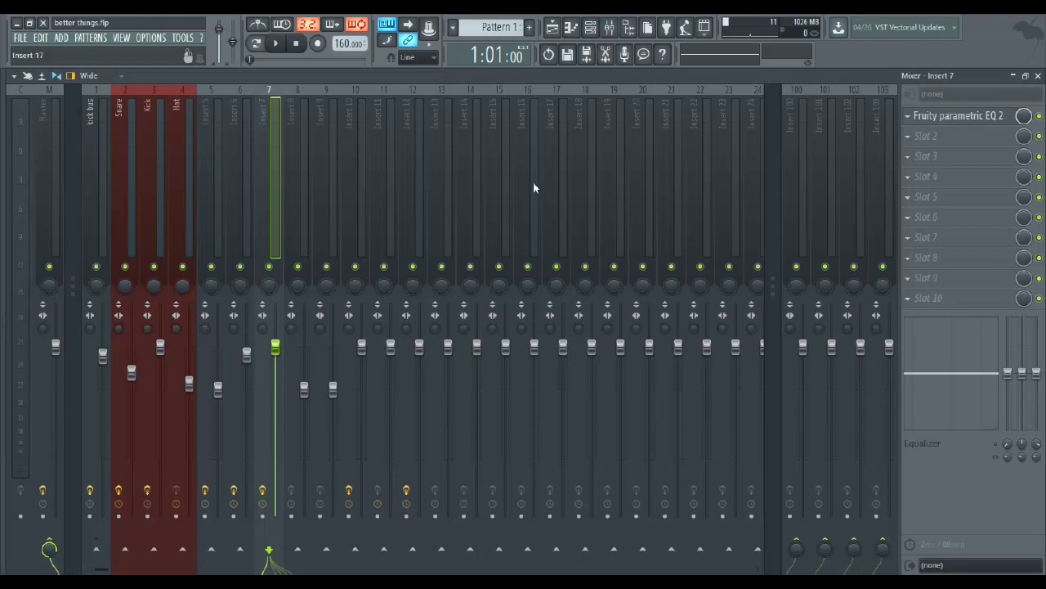
pyautogui.click(1038, 77)
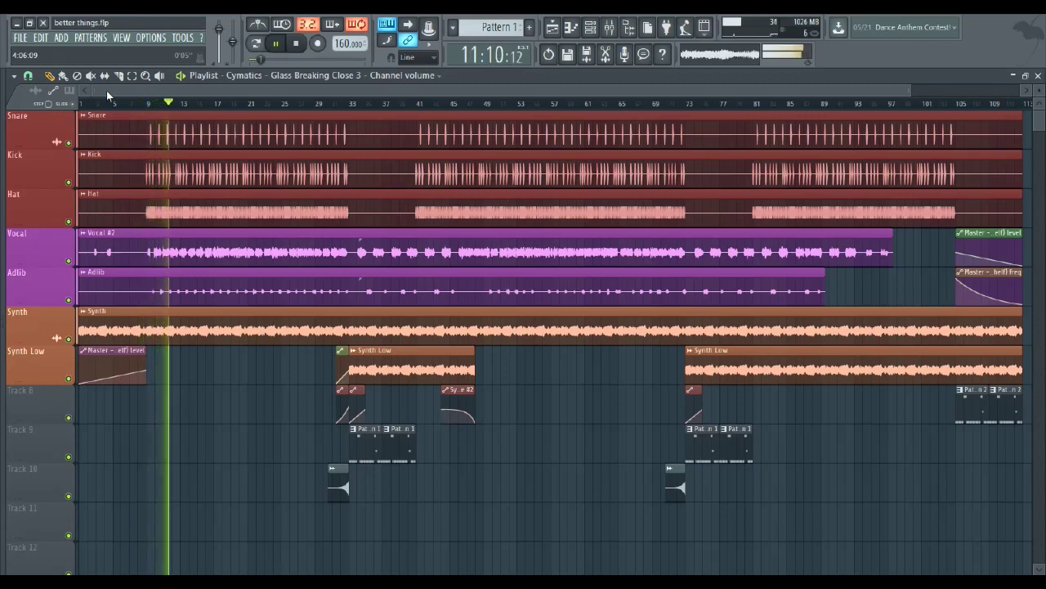
# Audition the song by jumping playback to about bars 29, 58, 77 and 103, and stop playback.
pyautogui.click(319, 105)
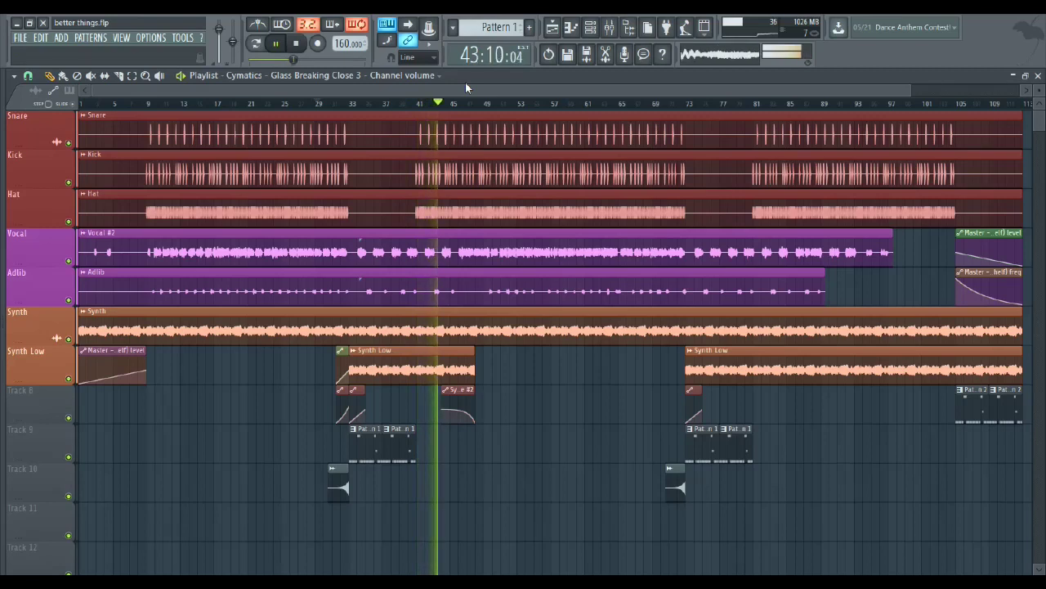
pyautogui.click(564, 103)
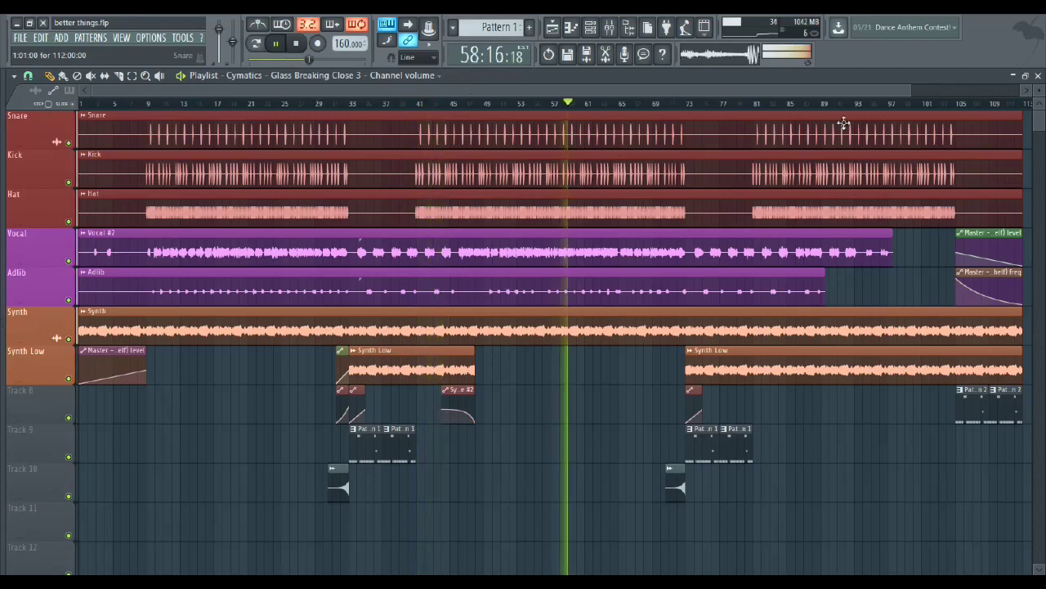
pyautogui.click(726, 104)
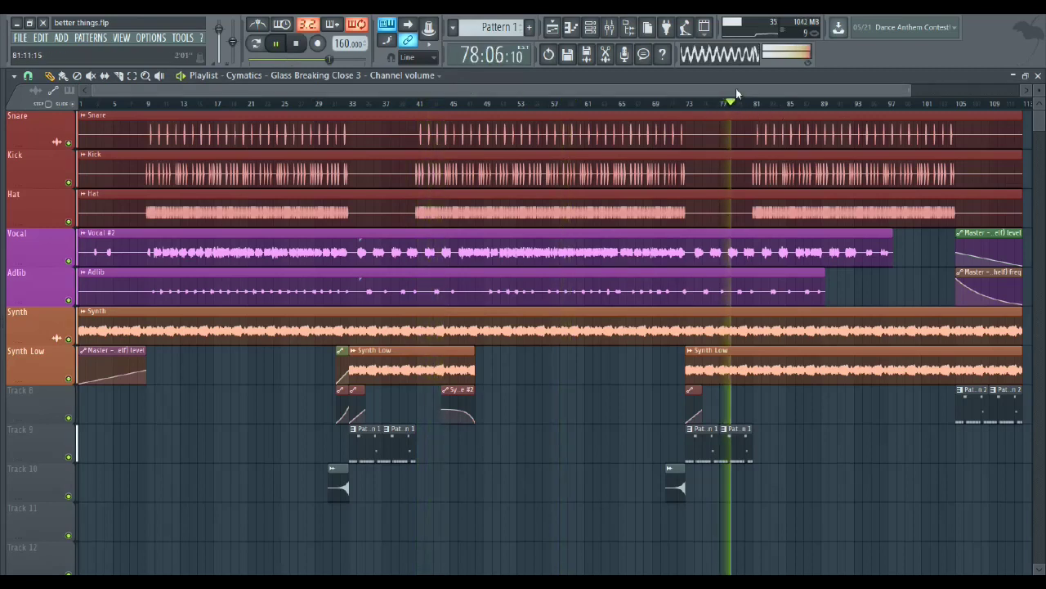
pyautogui.moveTo(736, 90); pyautogui.dragTo(859, 95)
pyautogui.click(877, 103)
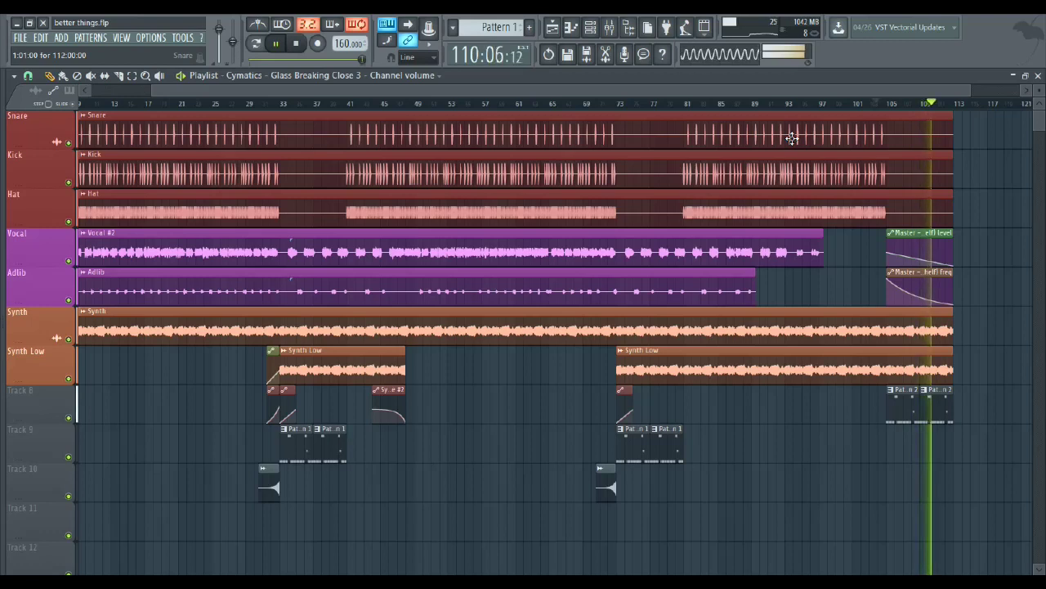
pyautogui.press('space')
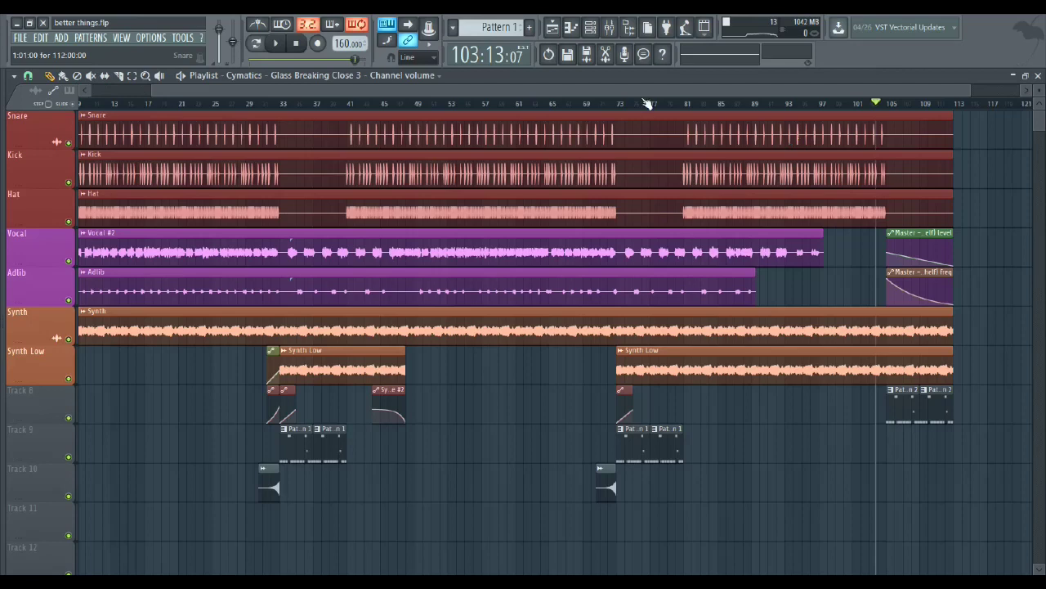
# Solo the Hat track in the playlist and unmute the Kick and Snare tracks so only the drums play.
pyautogui.moveTo(524, 92); pyautogui.dragTo(62, 211)
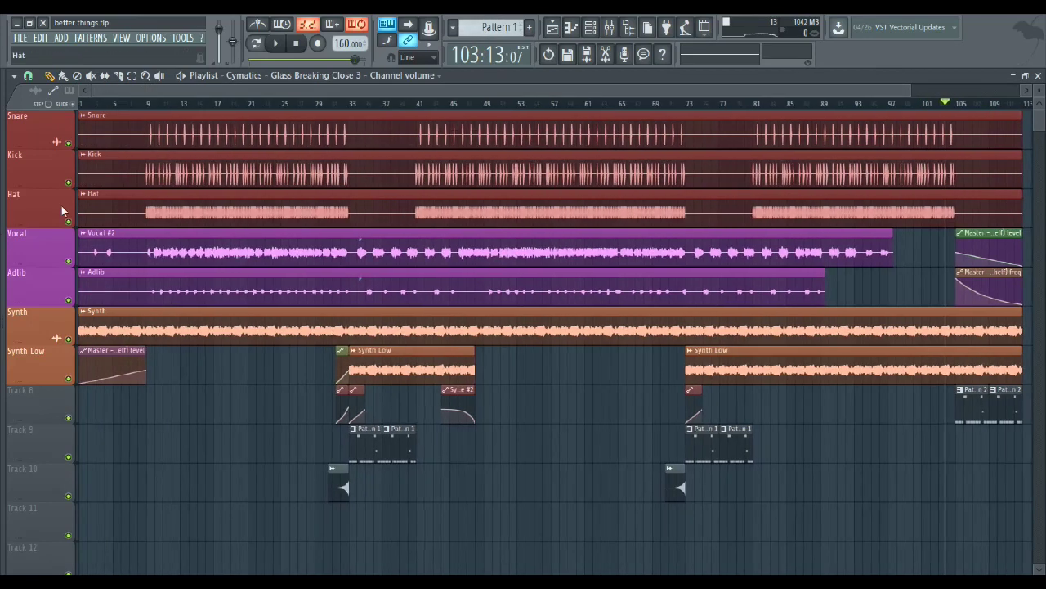
pyautogui.rightClick(68, 222)
pyautogui.click(67, 182)
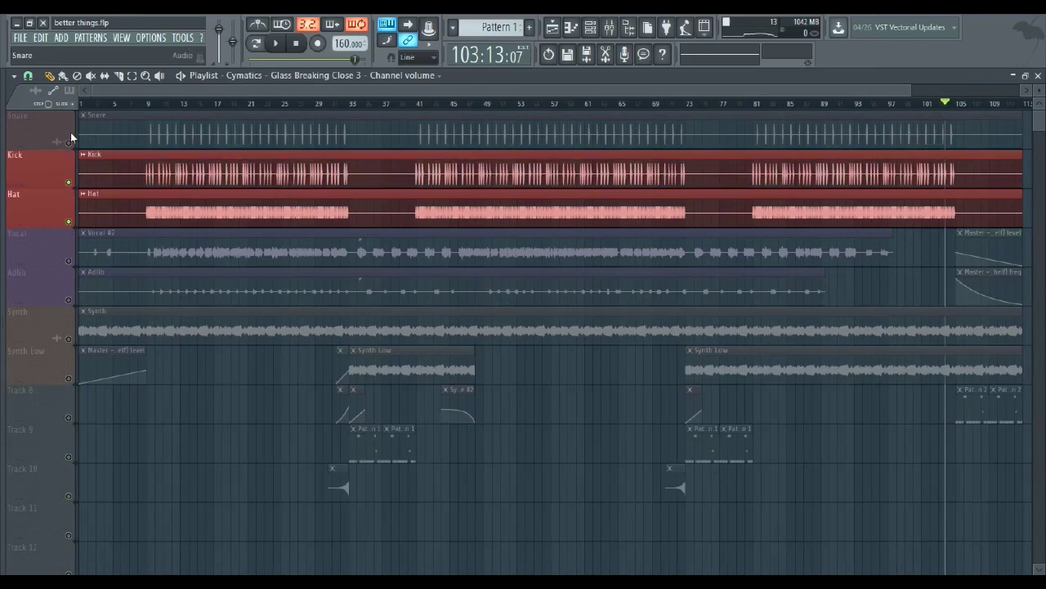
pyautogui.click(68, 143)
# Play the isolated drums while checking their levels in the mixer, and close the mixer.
pyautogui.click(609, 27)
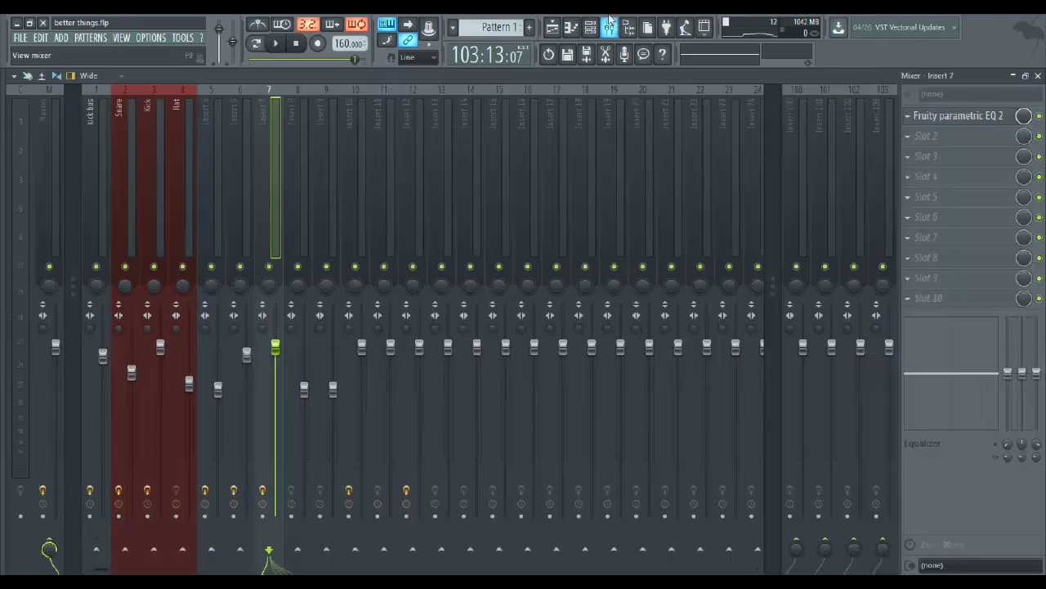
pyautogui.press('space')
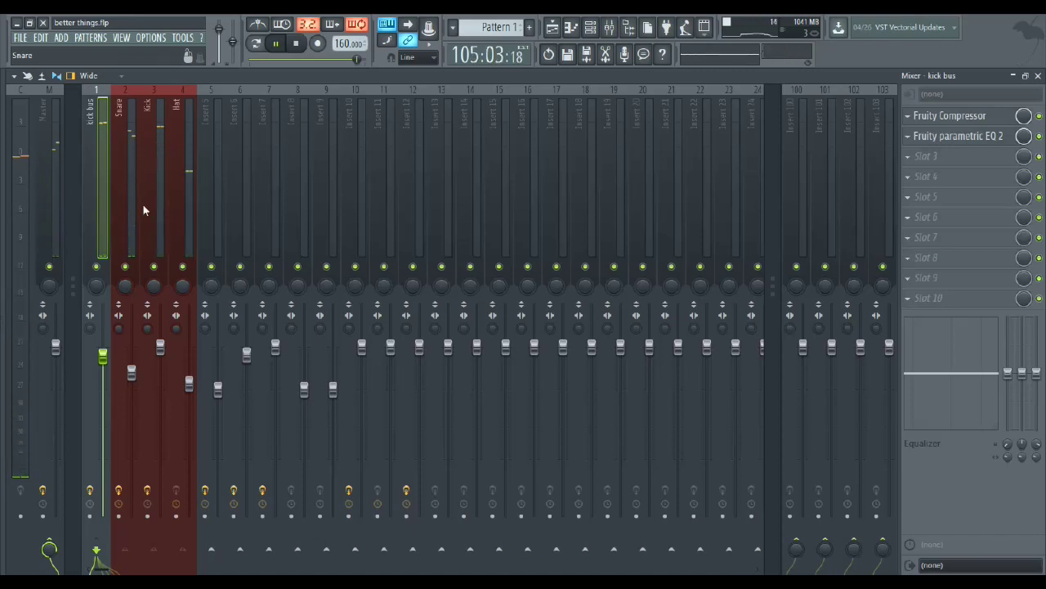
pyautogui.press('space')
pyautogui.click(1038, 75)
# Play the drums from bar 9, unmute the Synth Low track, and stop playback.
pyautogui.press('space')
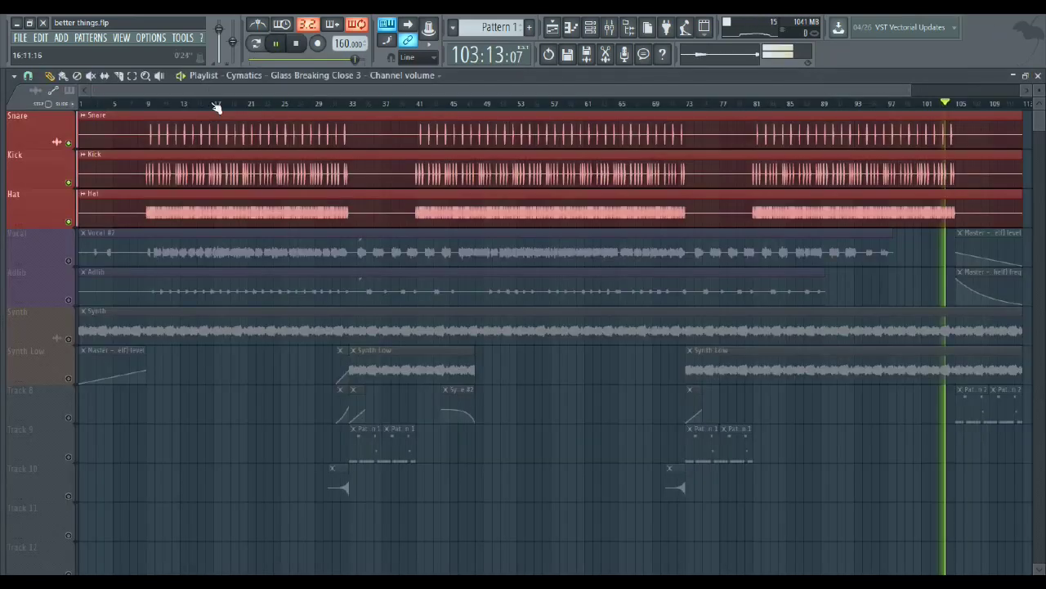
pyautogui.click(147, 104)
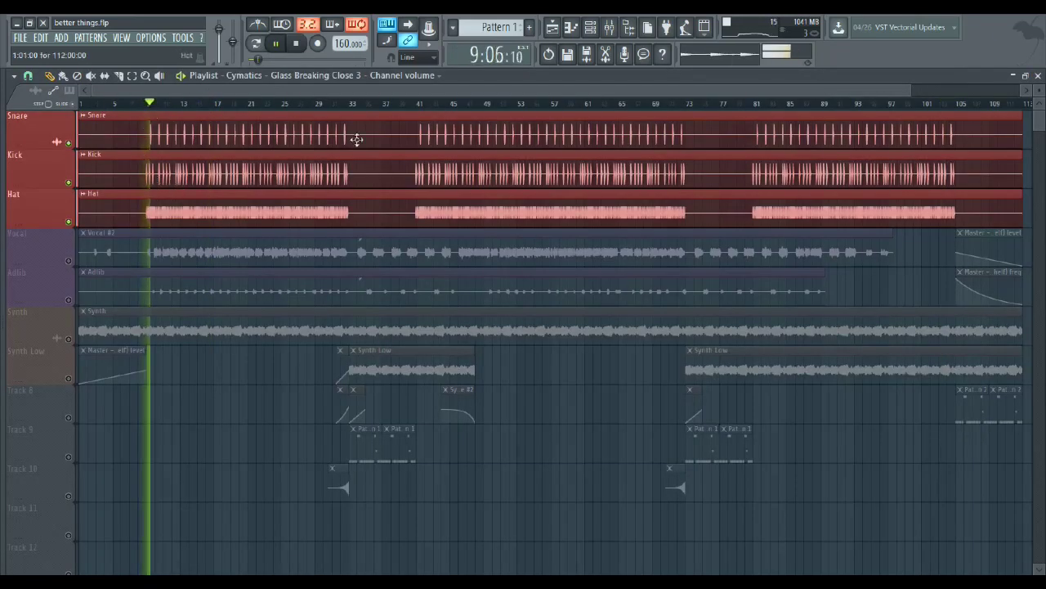
pyautogui.click(71, 379)
pyautogui.press('space')
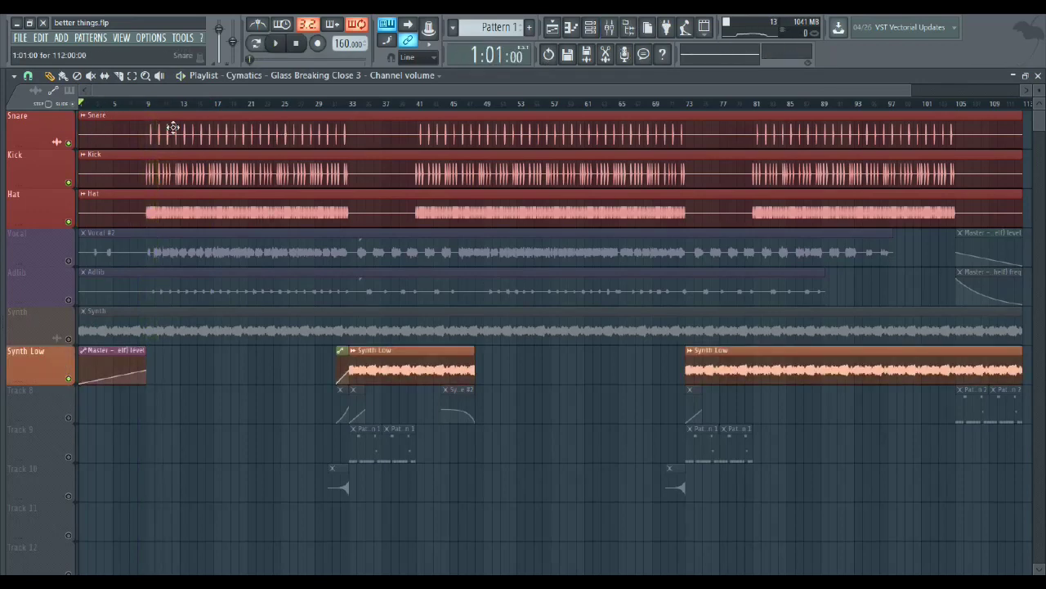
# Select the Master channel in the mixer and check its effects and EQ while playing from the song start.
pyautogui.click(609, 27)
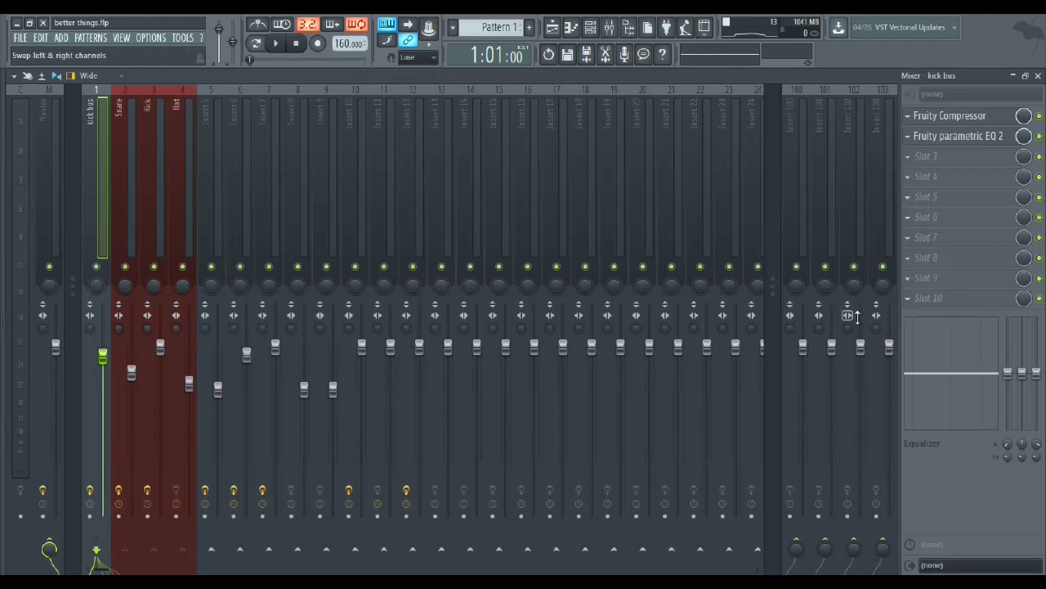
pyautogui.click(39, 125)
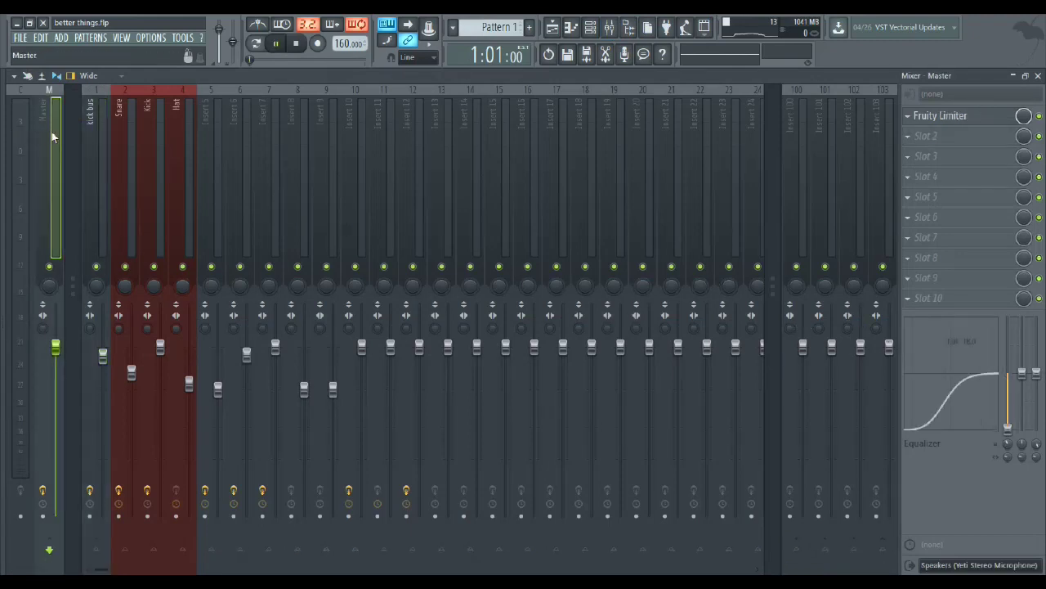
pyautogui.press('space')
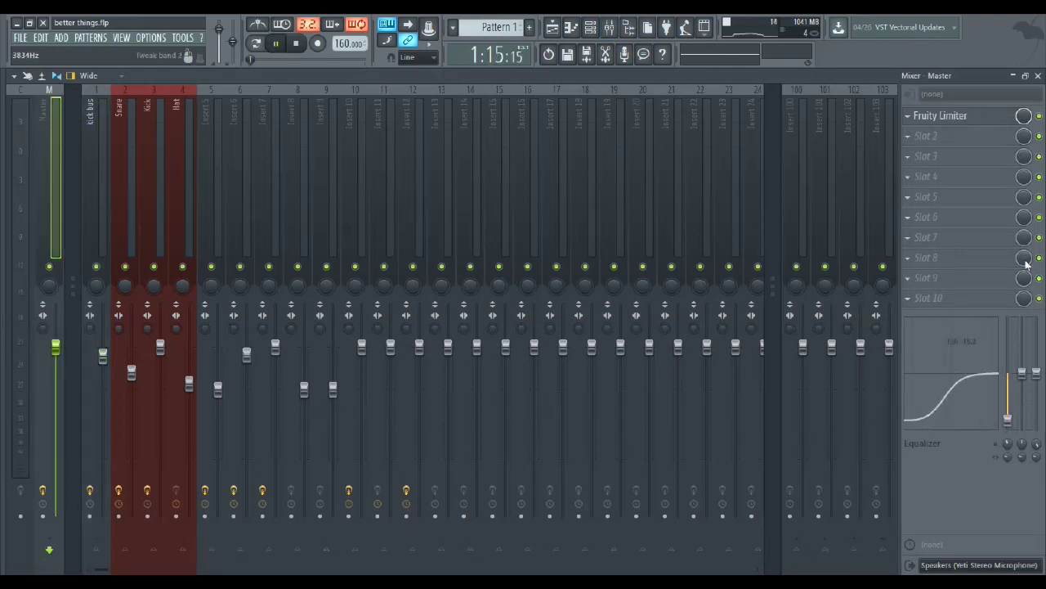
pyautogui.press('space')
pyautogui.click(1039, 75)
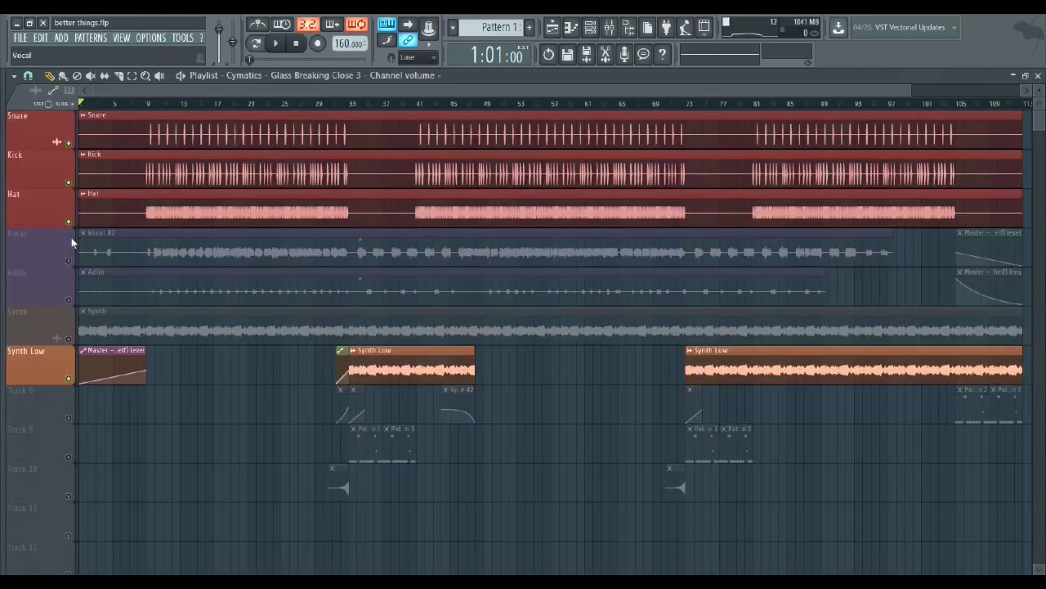
# Play from bar 9 and compare the Kick, Snare and kick bus channels' levels and effects in the mixer.
pyautogui.click(150, 110)
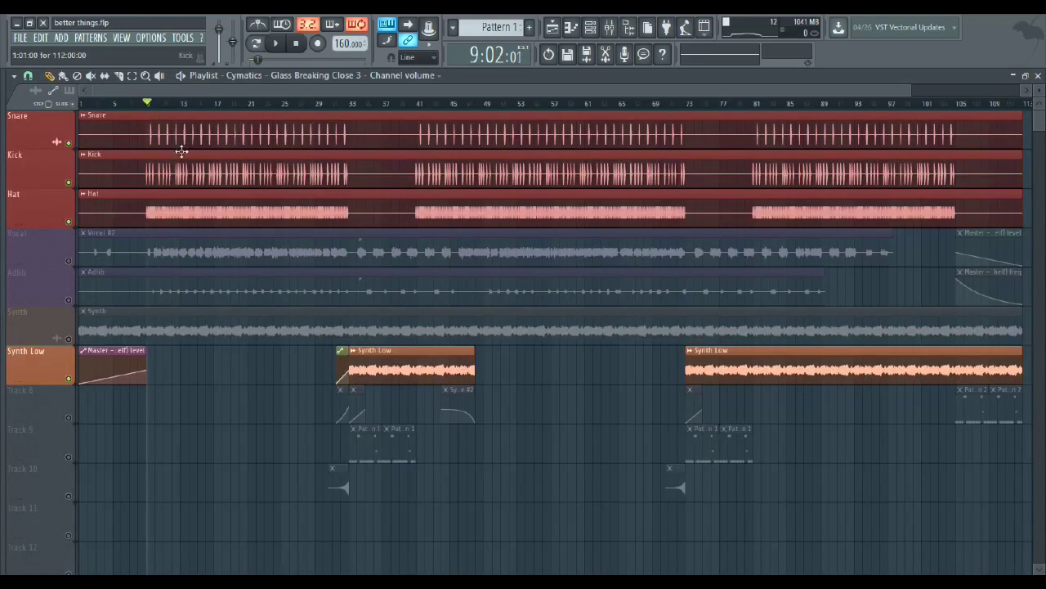
pyautogui.press('space')
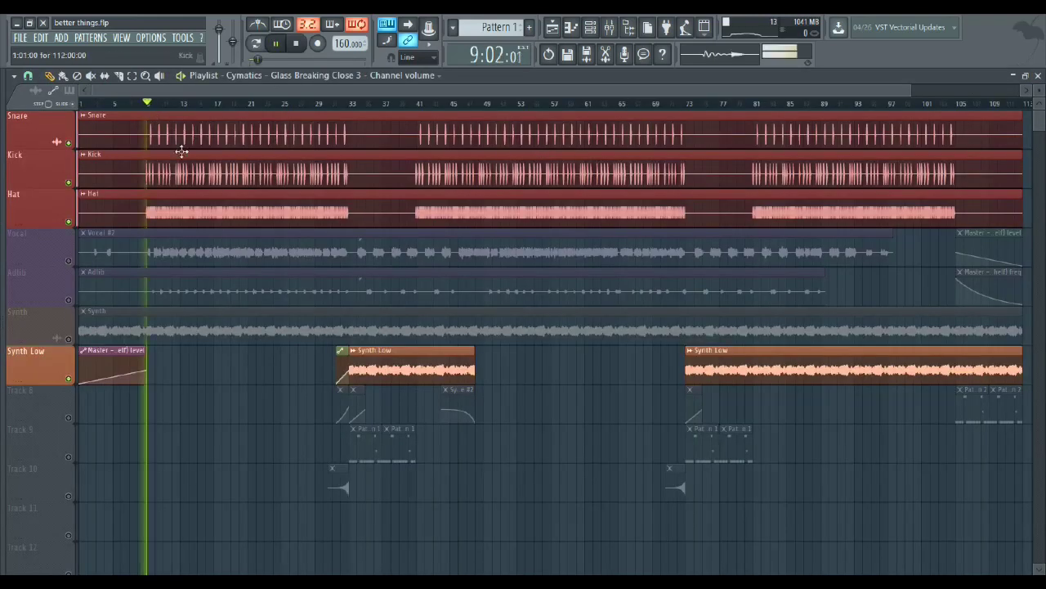
pyautogui.click(620, 26)
pyautogui.click(148, 176)
pyautogui.click(127, 185)
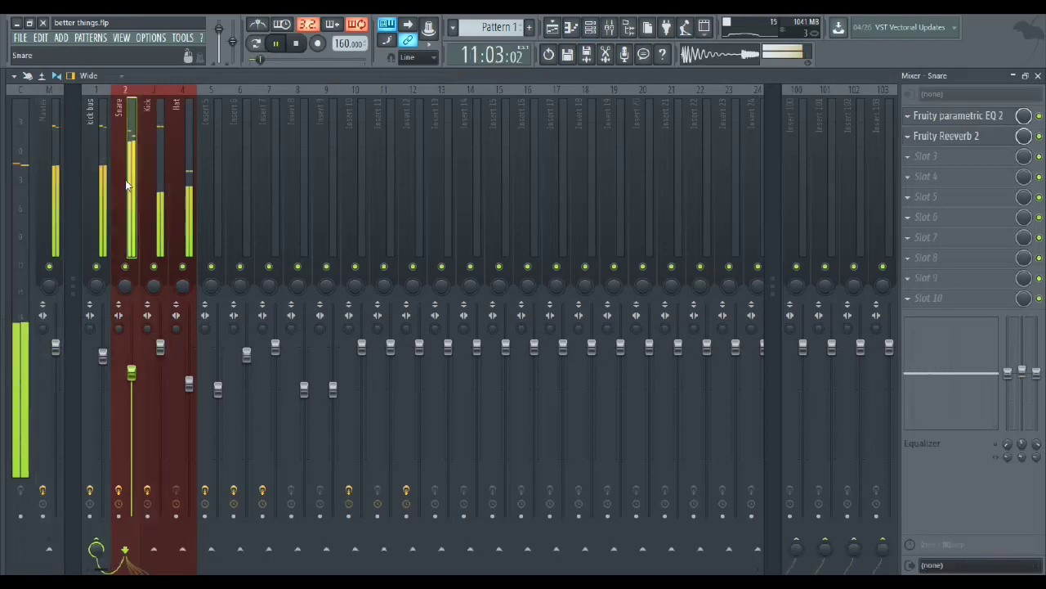
pyautogui.click(100, 174)
pyautogui.press('space')
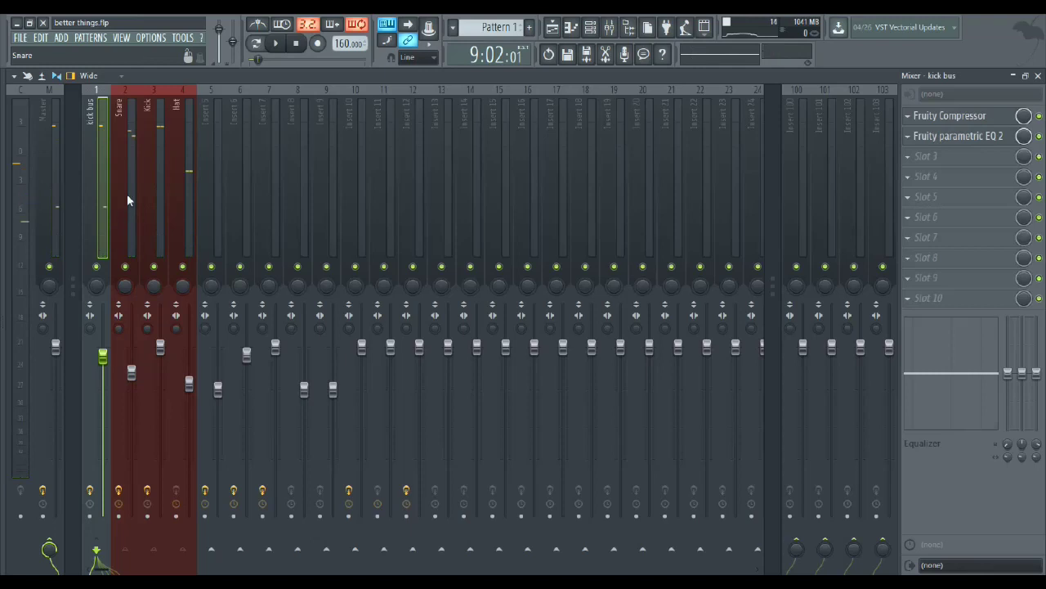
# Boost the Kick channel's mid EQ band to about 2.1 during playback and inspect its Fruity Limiter settings.
pyautogui.click(153, 141)
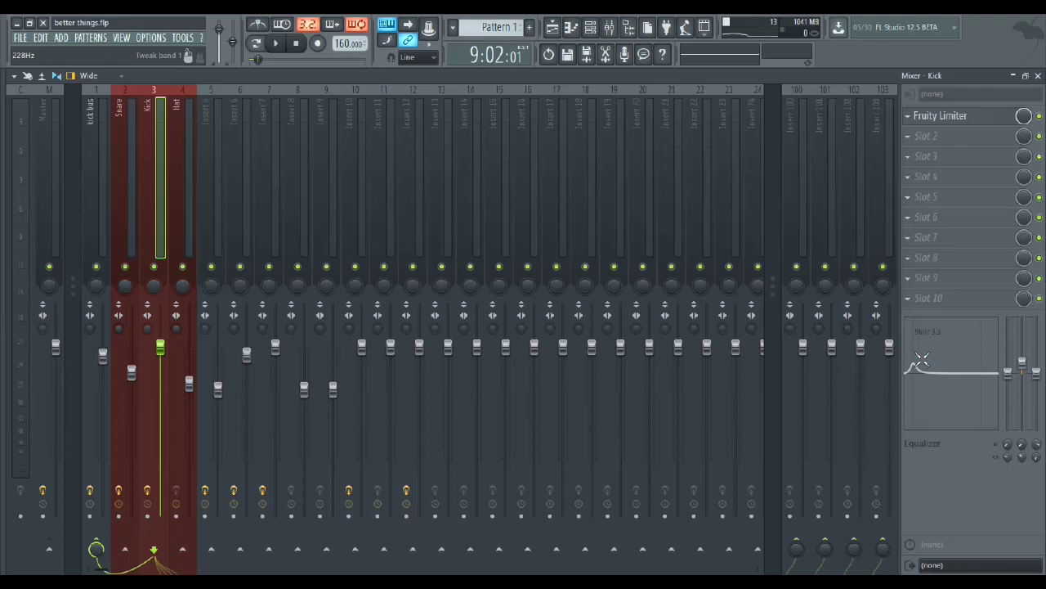
pyautogui.press('space')
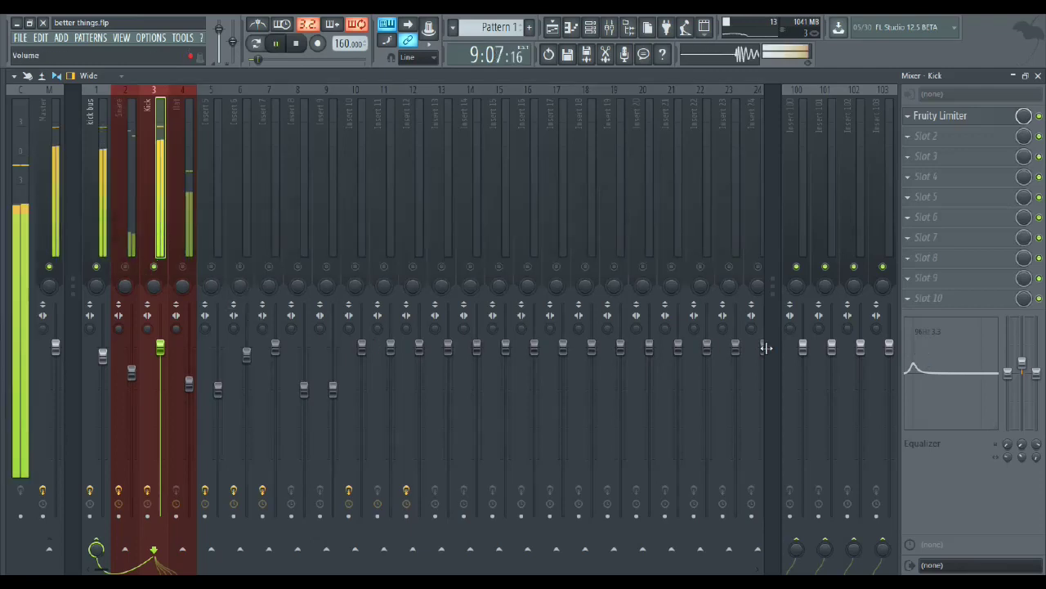
pyautogui.moveTo(1035, 376); pyautogui.dragTo(1028, 397)
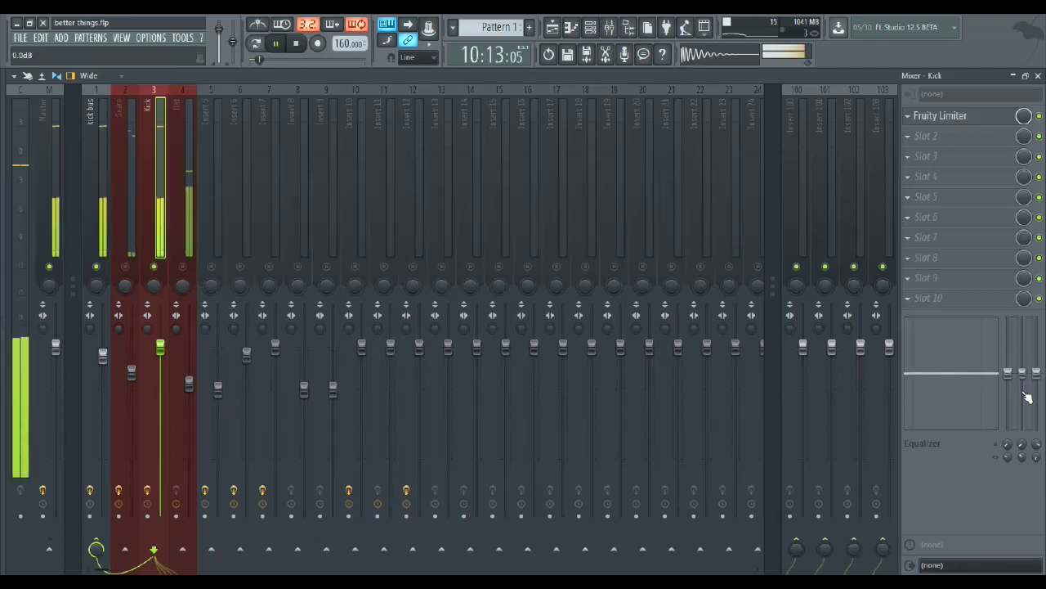
pyautogui.click(948, 115)
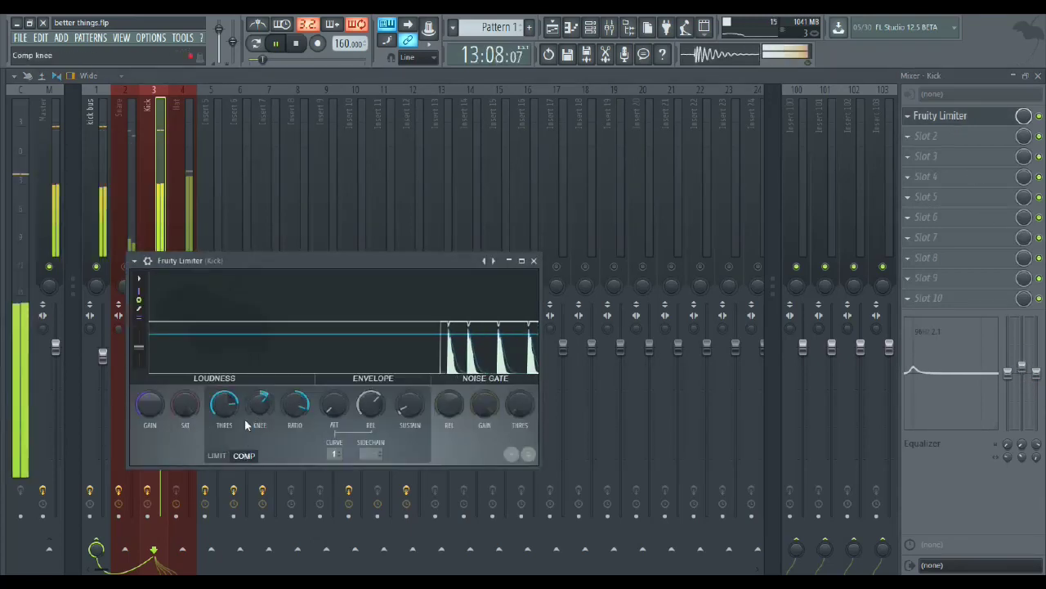
pyautogui.click(534, 260)
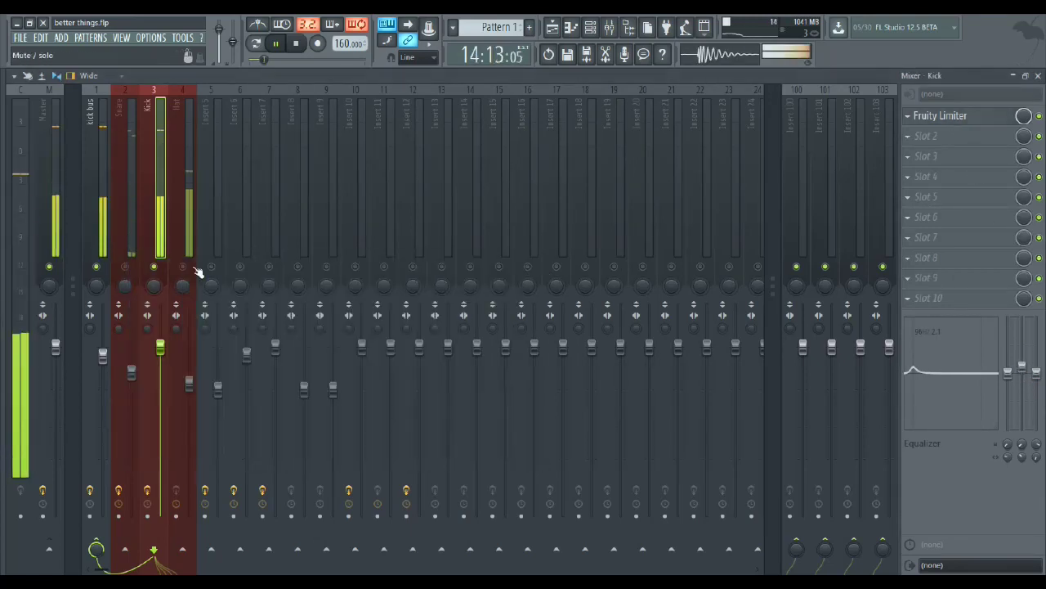
# Solo the Snare channel in place of the Kick and select it in the mixer.
pyautogui.click(153, 267)
pyautogui.click(125, 267)
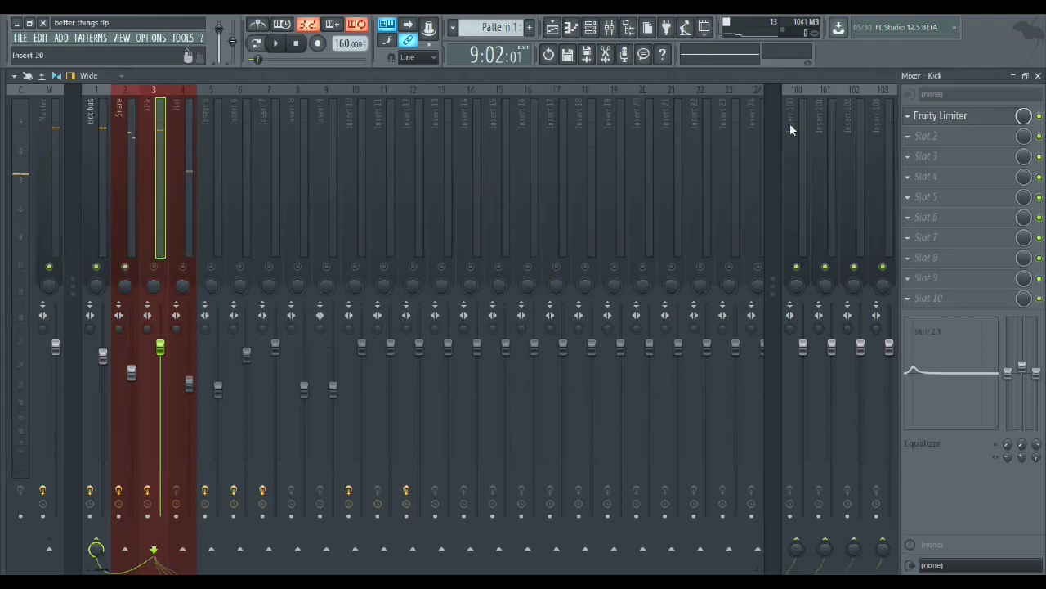
pyautogui.click(134, 175)
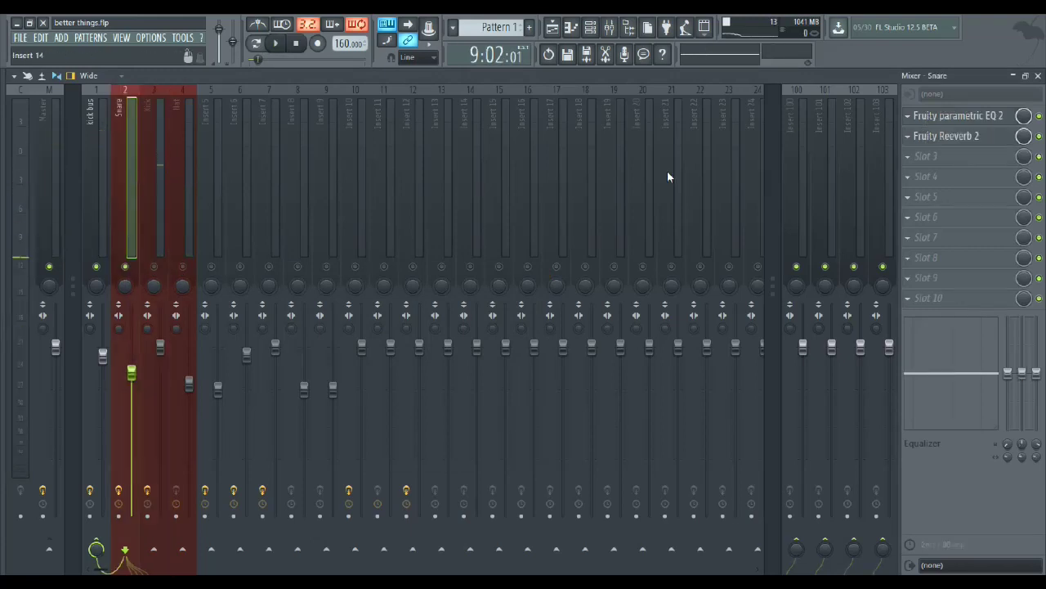
# Open the Snare channel's Fruity parametric EQ 2 and try adjusting band 5 while listening.
pyautogui.click(951, 123)
pyautogui.moveTo(295, 329)
pyautogui.mouseDown()
pyautogui.moveTo(264, 344)
pyautogui.moveTo(296, 338)
pyautogui.mouseUp()
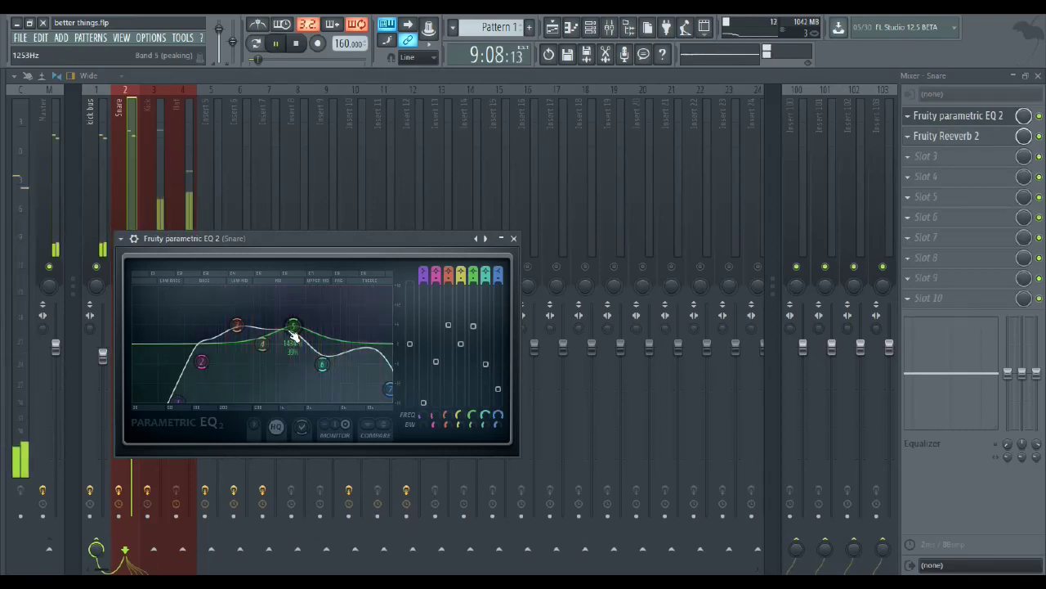
pyautogui.press('space')
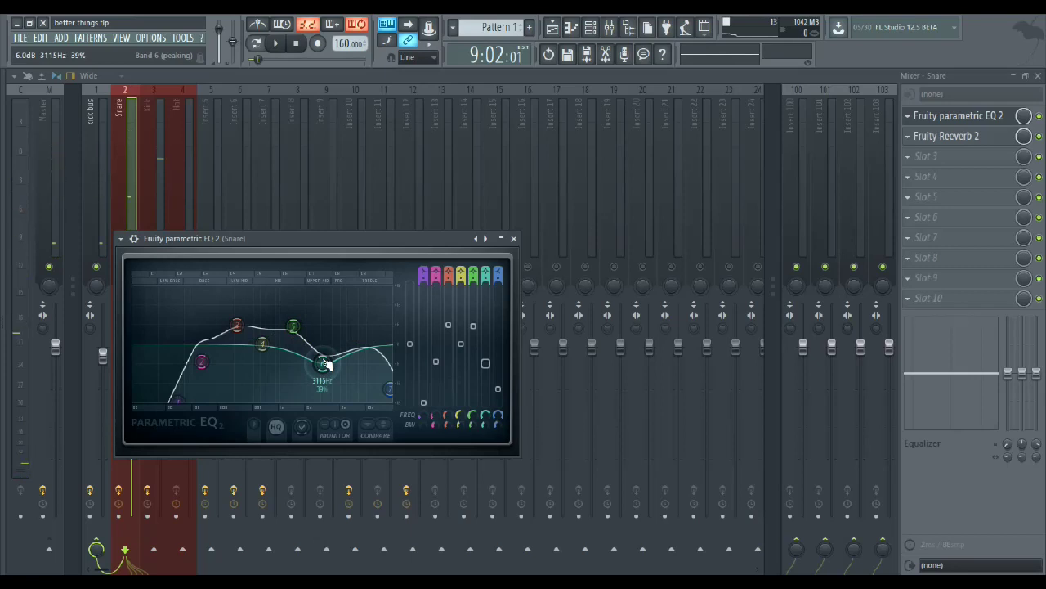
# Raise band 6 of the Snare's parametric EQ to about 11.1 dB at 3465 Hz and audition it.
pyautogui.moveTo(324, 365); pyautogui.dragTo(326, 309)
pyautogui.press('space')
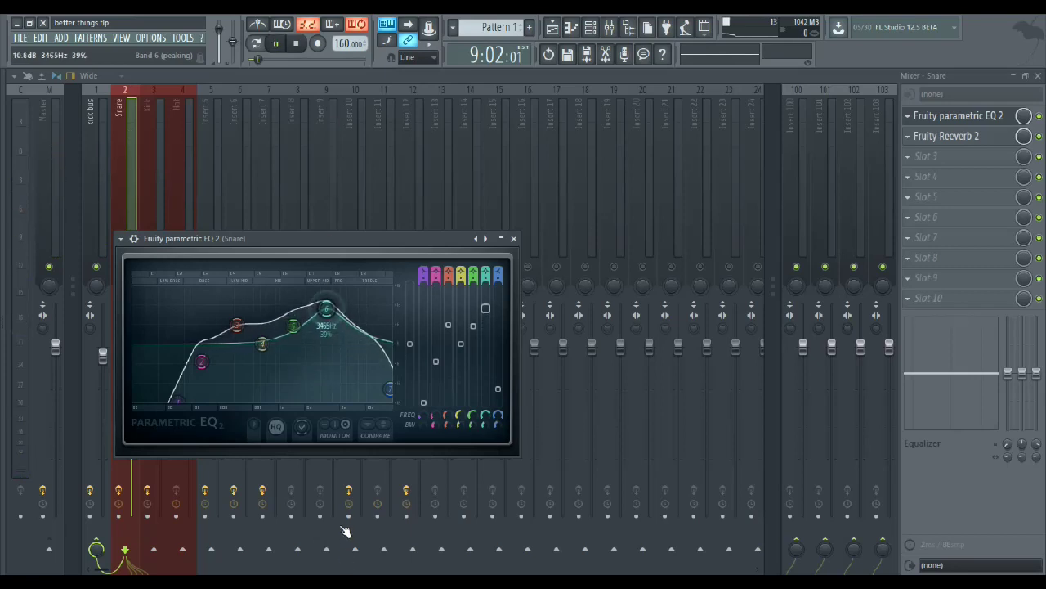
pyautogui.press('space')
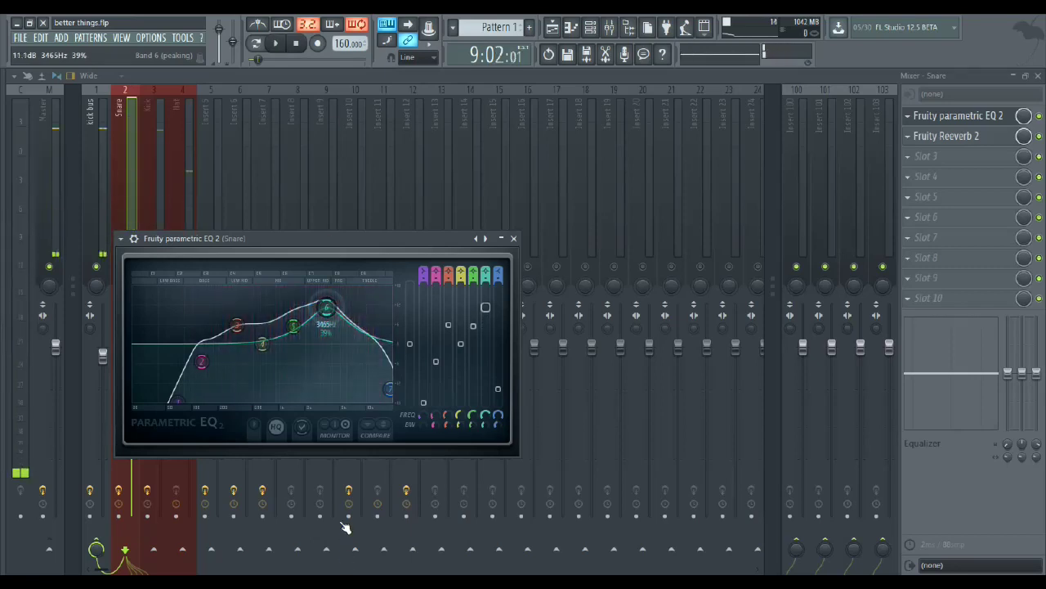
# Undo the band 6 boost in the Snare's parametric EQ, nudge band 5 up slightly and narrow band 6 to 29% width.
pyautogui.hotkey('ctrl', 'z')
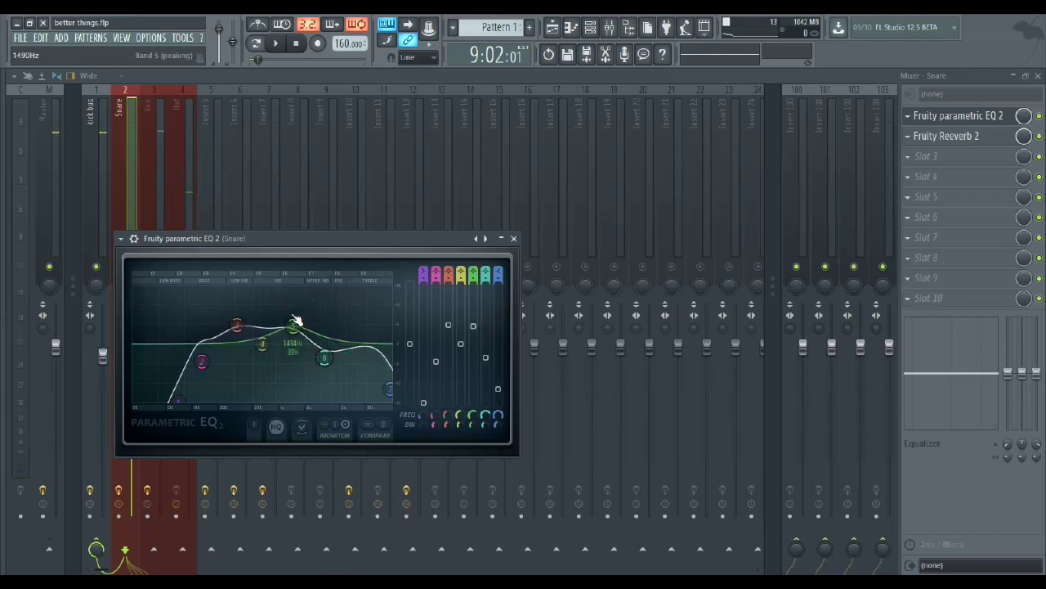
pyautogui.moveTo(296, 320); pyautogui.dragTo(300, 328)
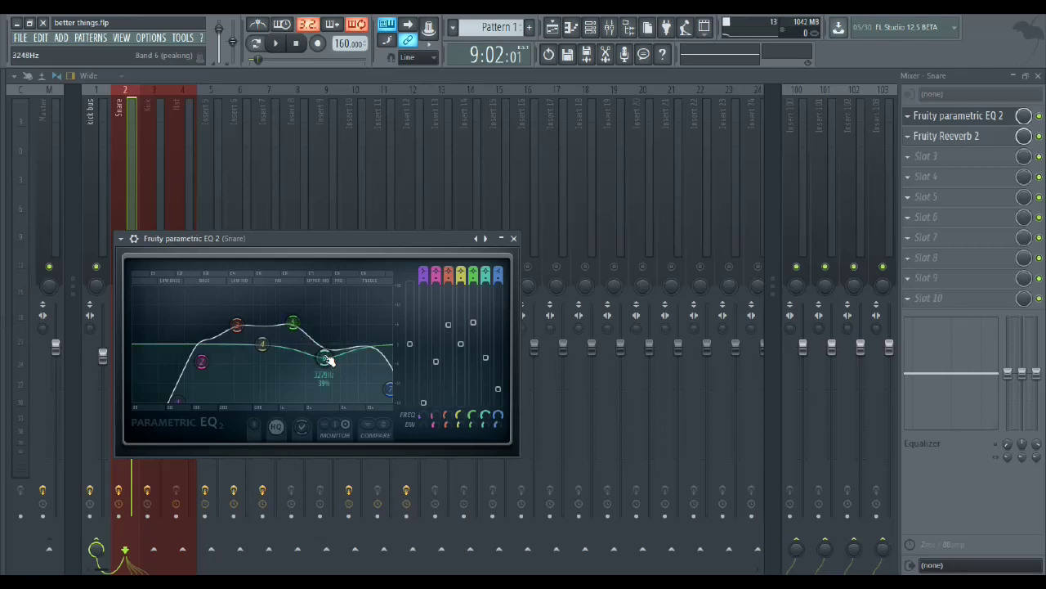
pyautogui.scroll(-5, 327, 360)
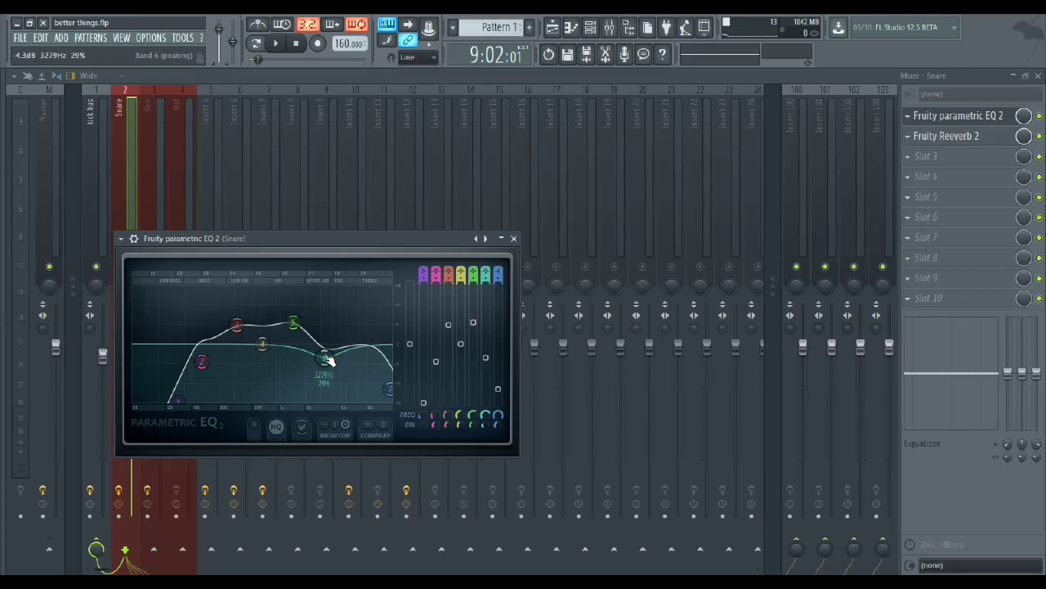
pyautogui.scroll(-1, 327, 360)
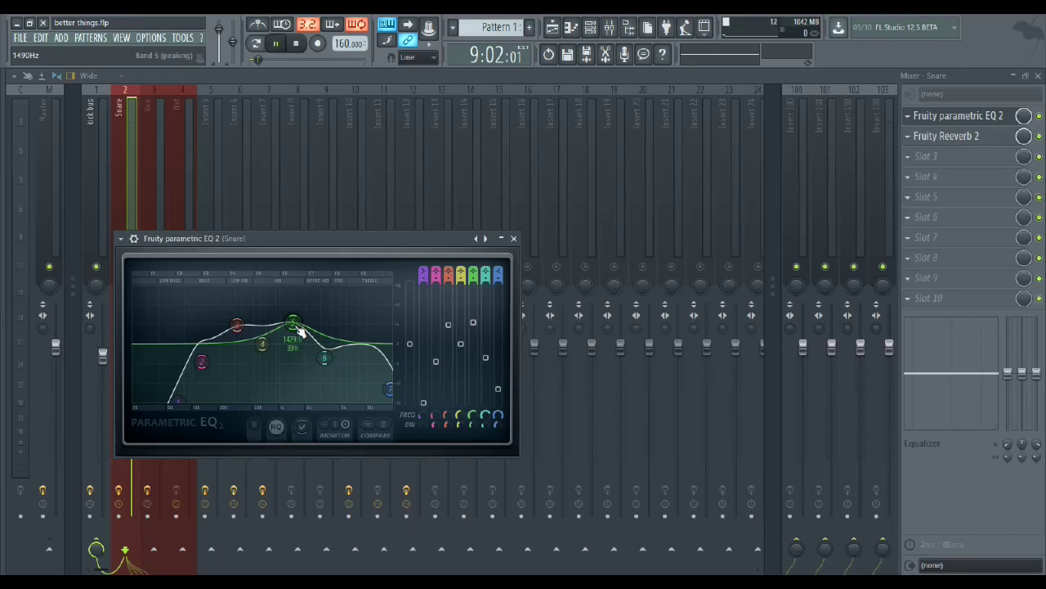
# Close the Snare's EQ and unmute the Hat channel in the mixer during playback.
pyautogui.click(513, 238)
pyautogui.press('space')
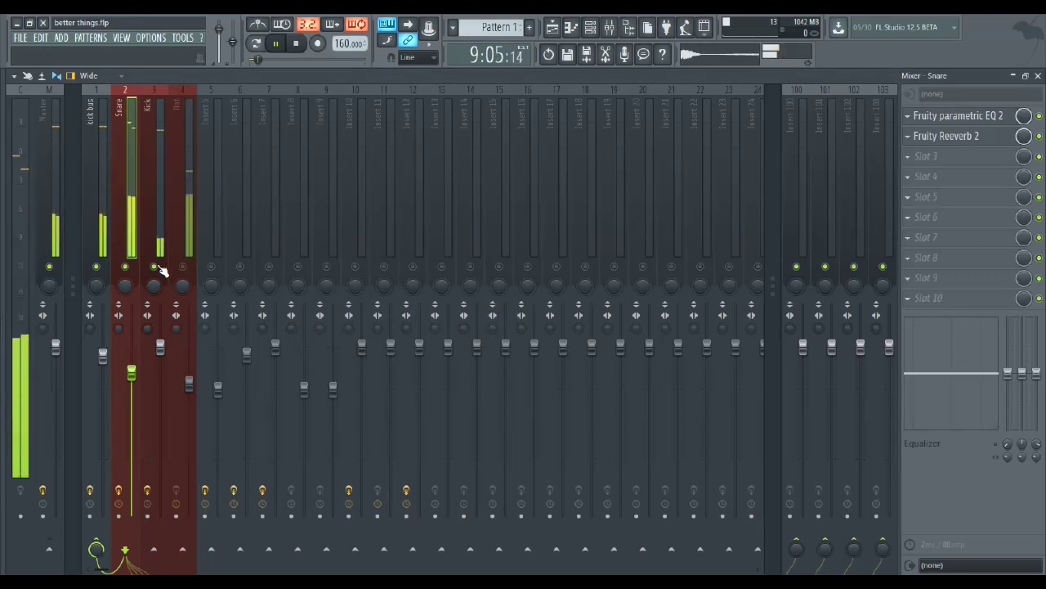
pyautogui.click(185, 269)
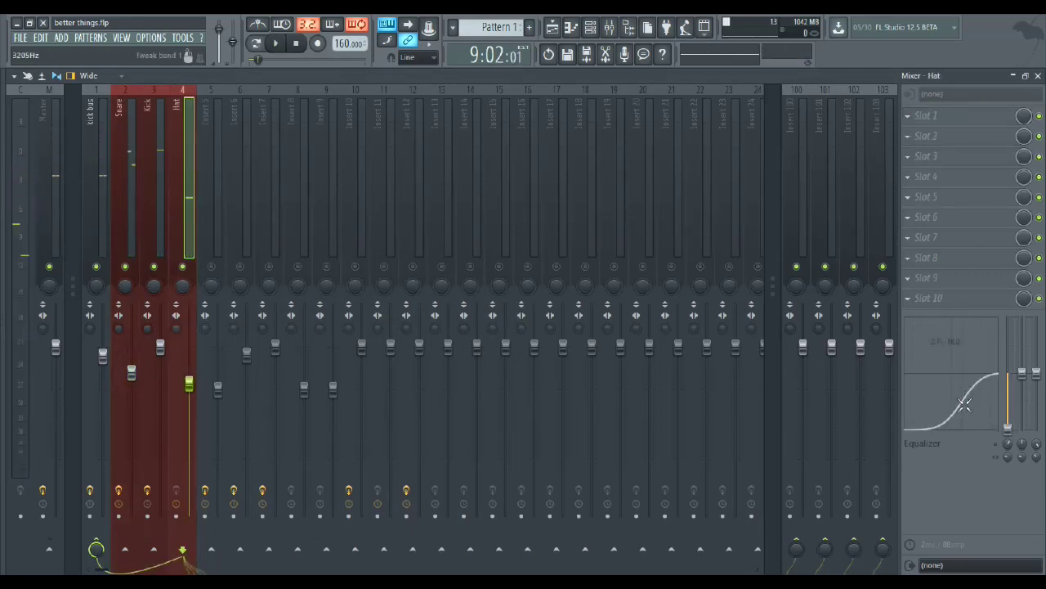
# Flatten the Hat channel's low EQ band to 0.0 dB, audition it, and pull the band back down to its minimum.
pyautogui.moveTo(998, 421); pyautogui.dragTo(991, 320)
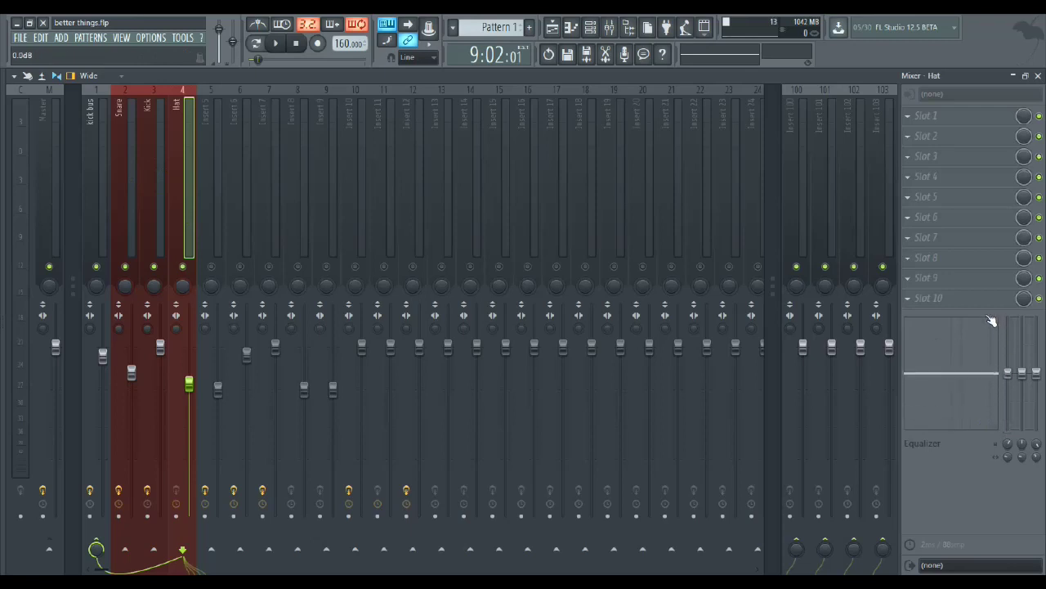
pyautogui.press('space')
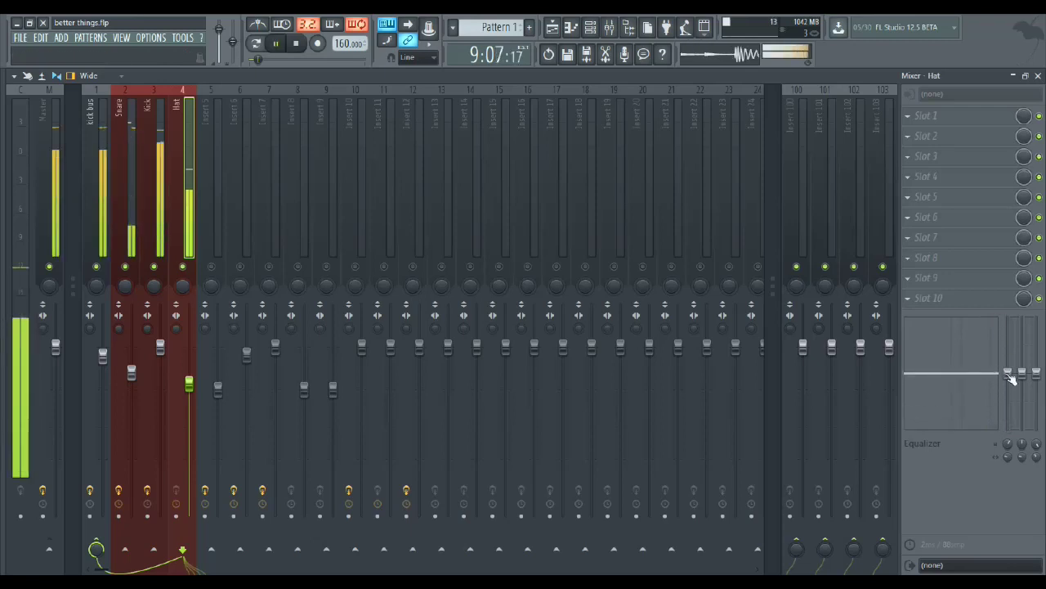
pyautogui.moveTo(1008, 372); pyautogui.dragTo(1007, 425)
pyautogui.press('space')
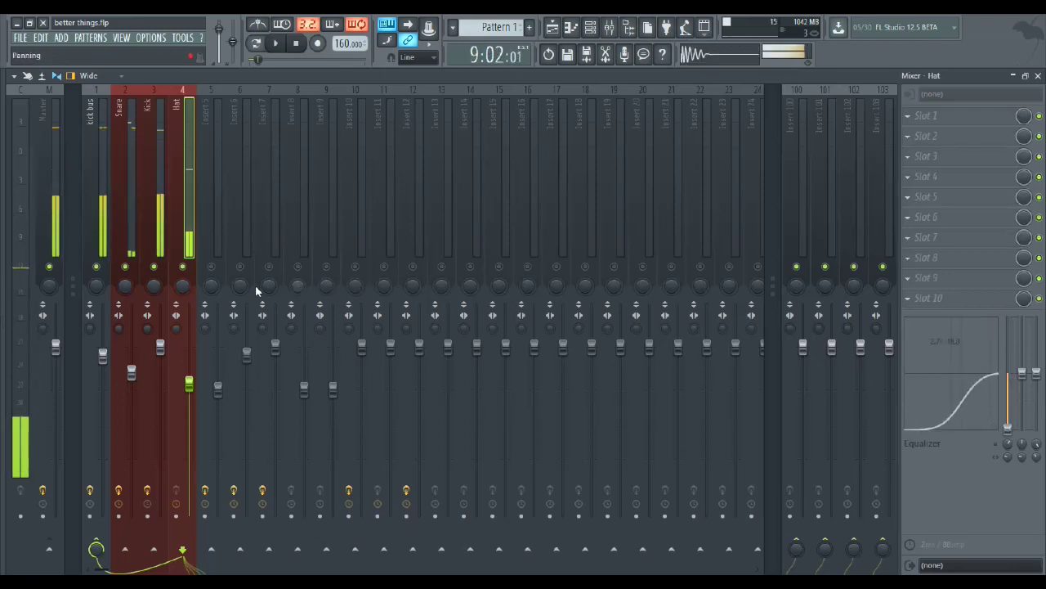
# Audition the drums, select the kick bus channel and inspect its Fruity Compressor settings.
pyautogui.click(159, 218)
pyautogui.press('space')
pyautogui.click(102, 220)
pyautogui.press('space')
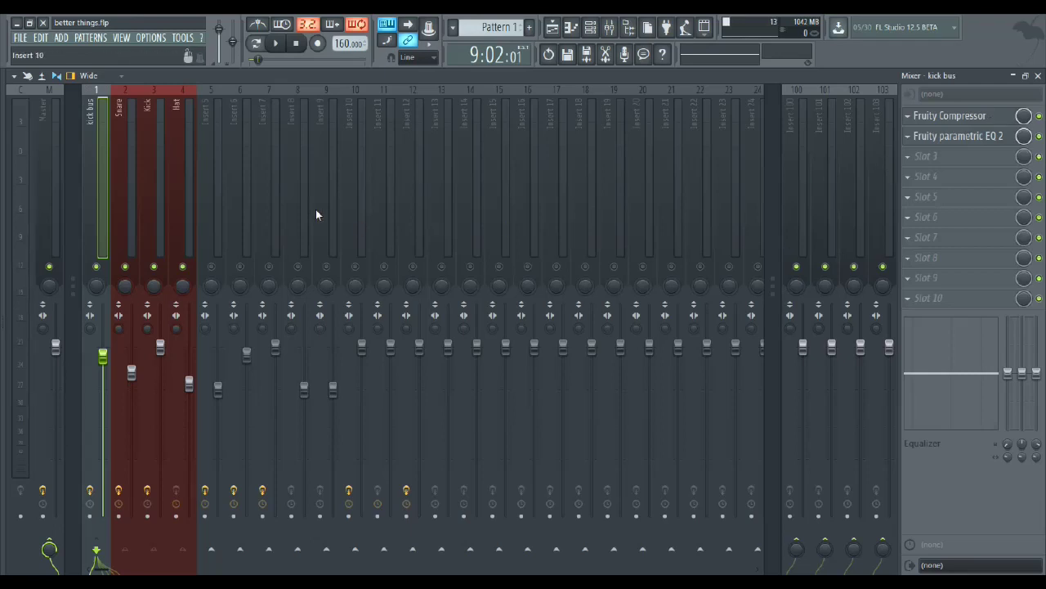
pyautogui.click(957, 115)
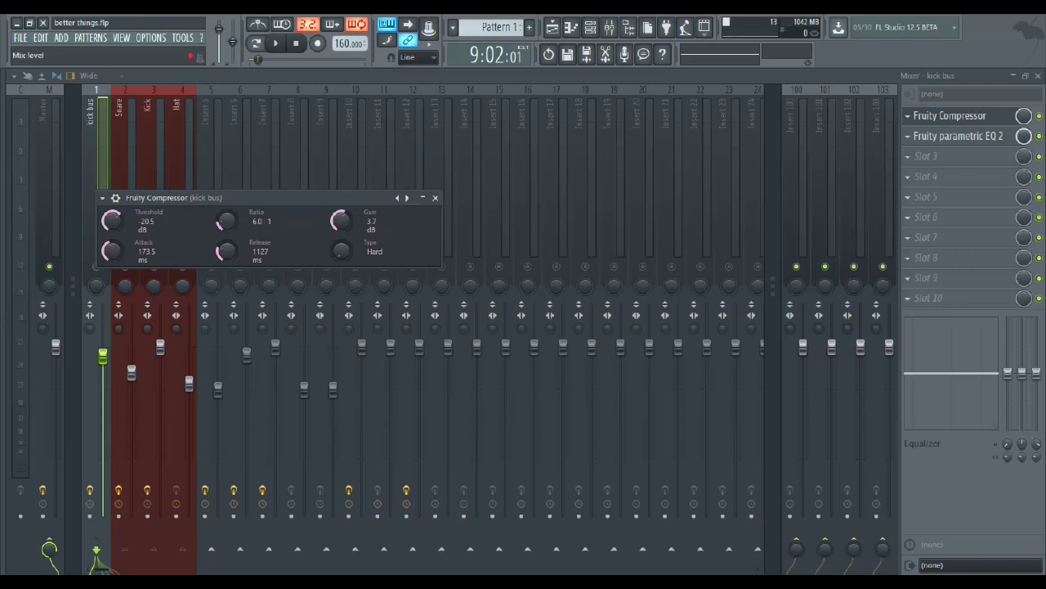
pyautogui.press('Escape')
# Compare the kick bus during playback with its Fruity Compressor bypassed and enabled.
pyautogui.press('space')
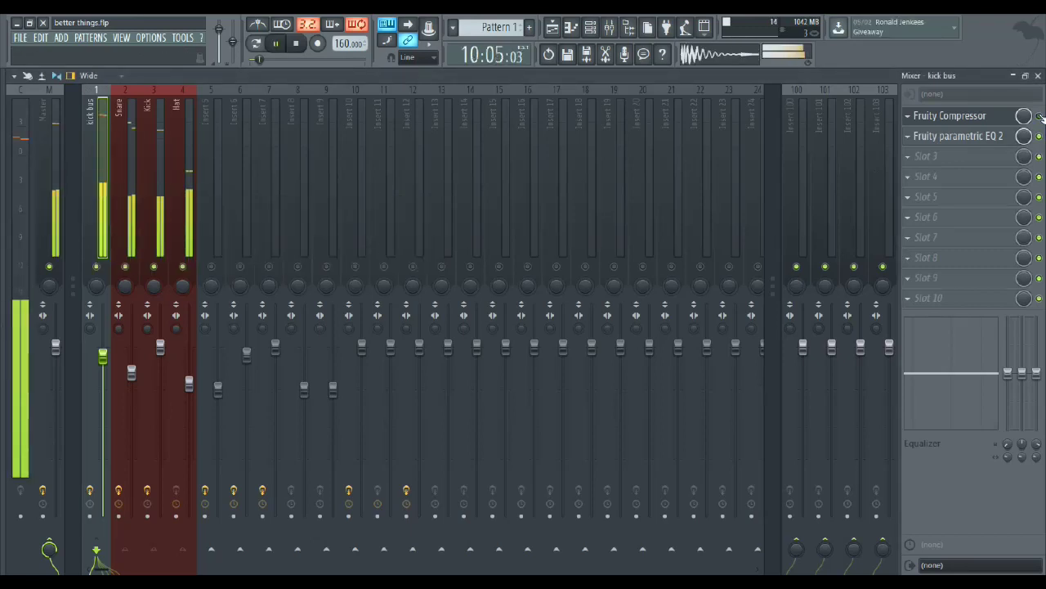
pyautogui.press('space')
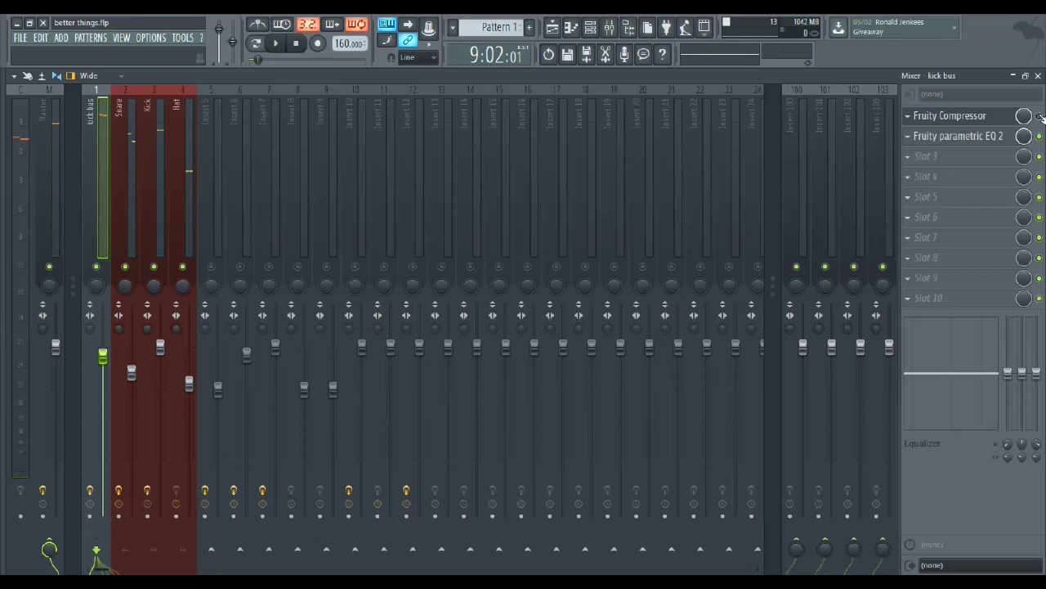
pyautogui.press('space')
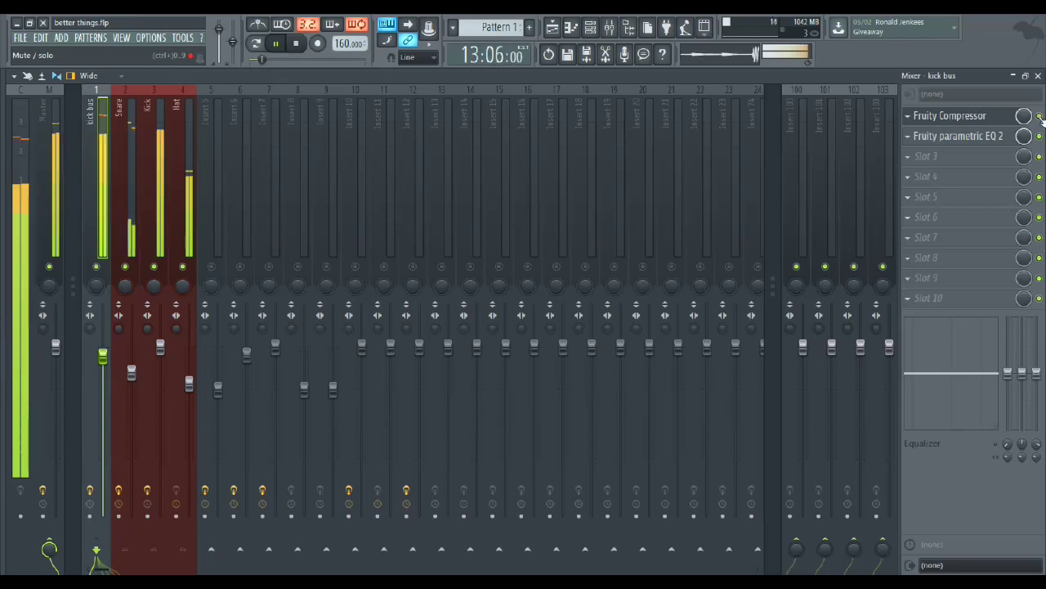
pyautogui.press('space')
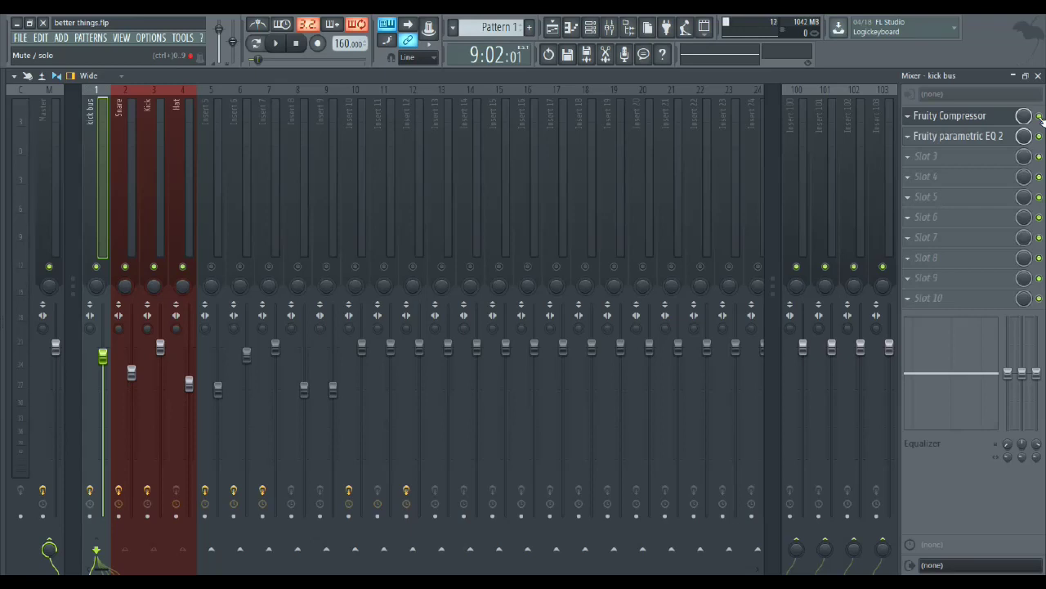
pyautogui.press('space')
pyautogui.press('space')
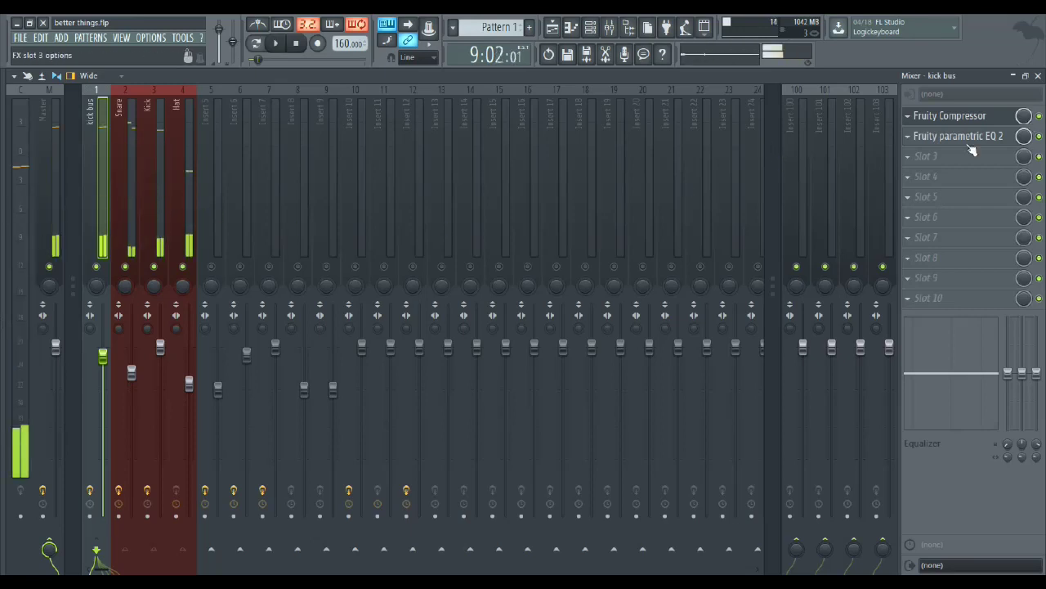
# Inspect the kick bus's Fruity parametric EQ 2 curve, close the open effect windows and audition the drums.
pyautogui.click(969, 145)
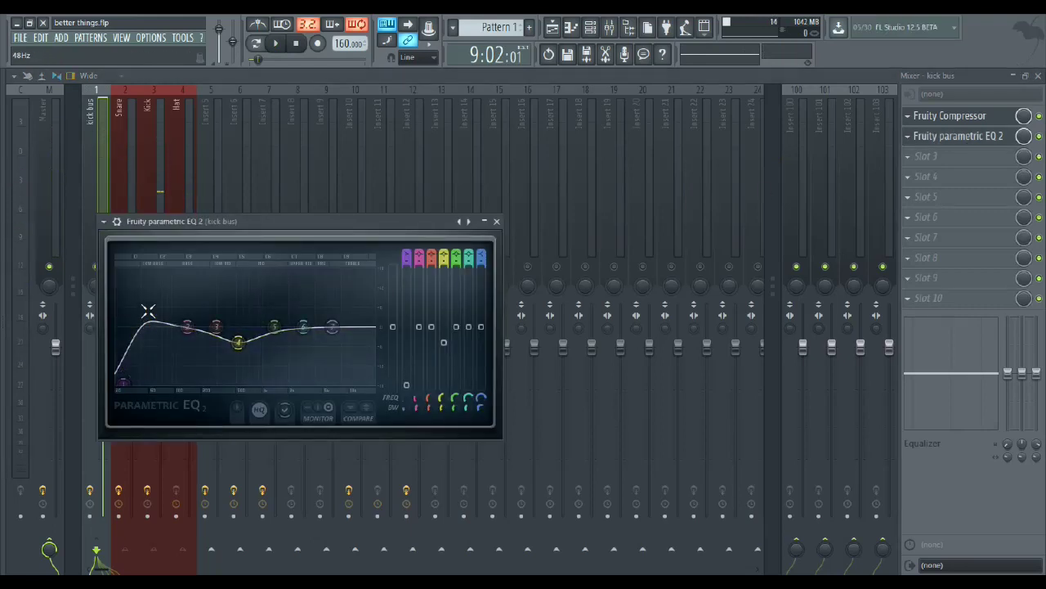
pyautogui.click(497, 220)
pyautogui.press('space')
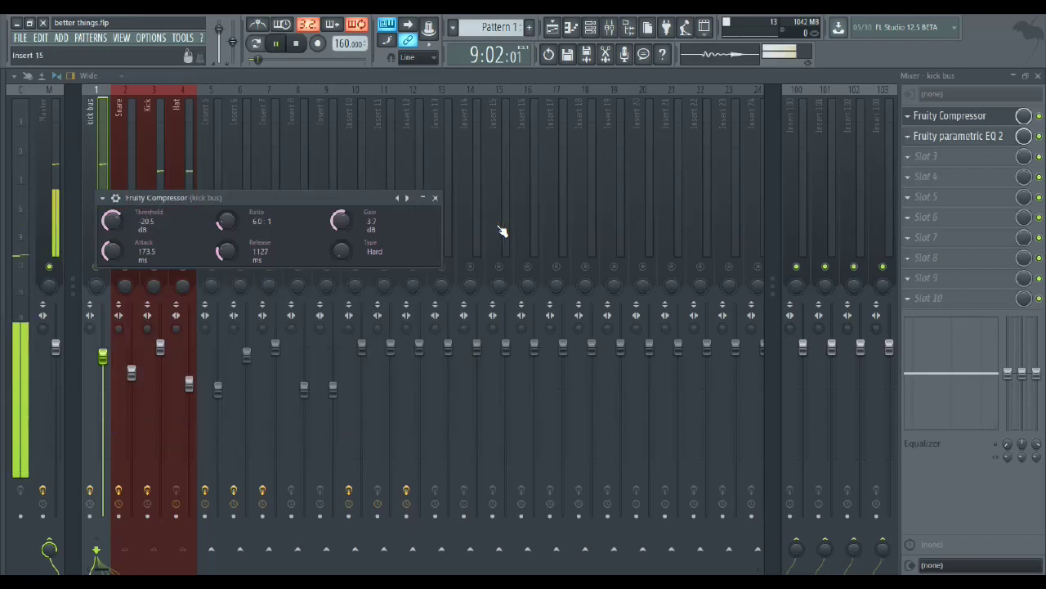
pyautogui.click(435, 198)
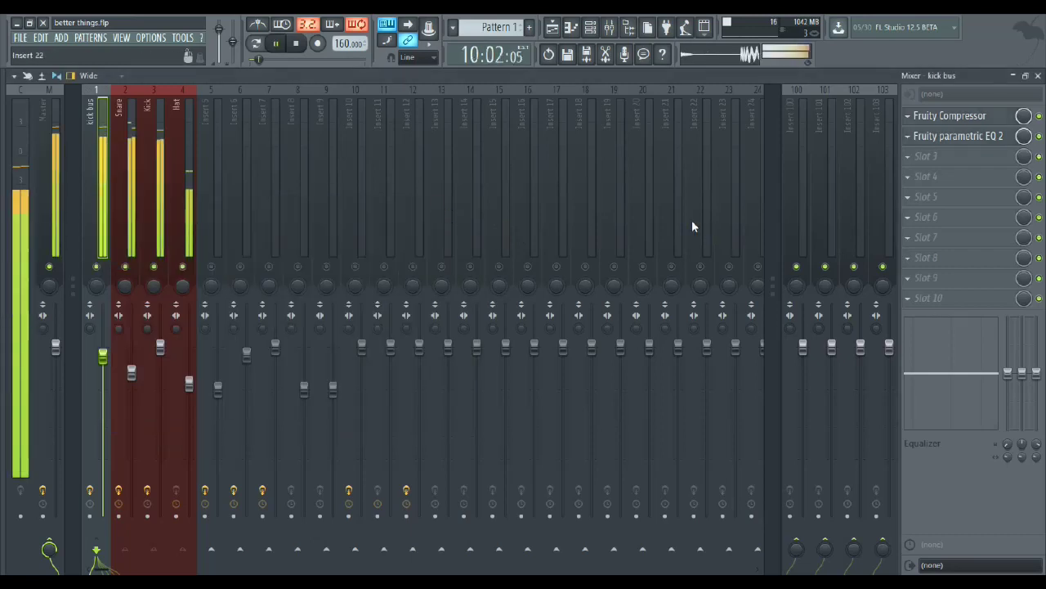
pyautogui.press('space')
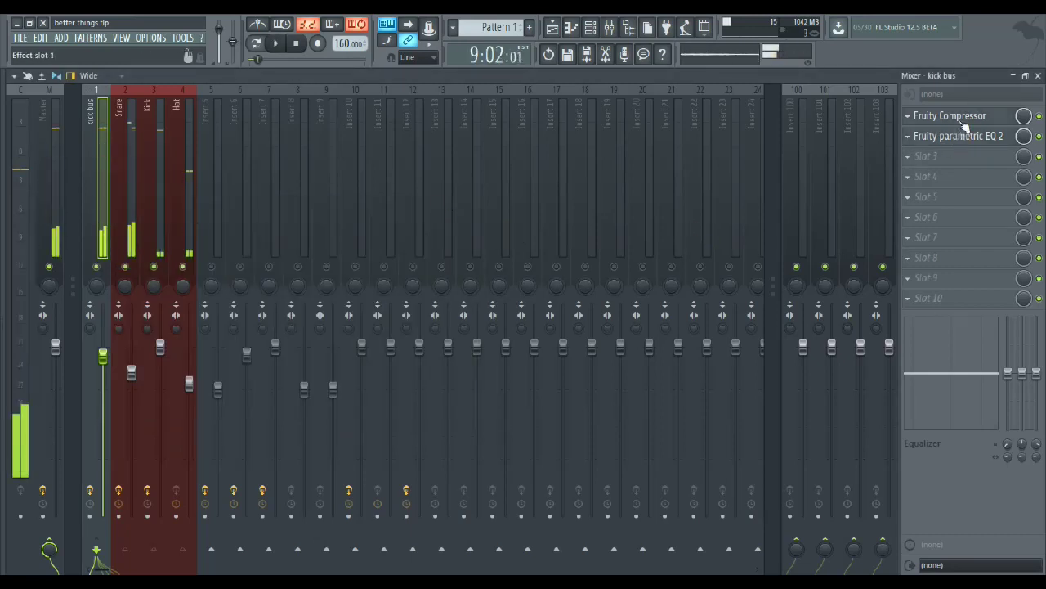
# Check the kick bus's Fruity Compressor again and return to the playlist while auditioning the song.
pyautogui.click(961, 119)
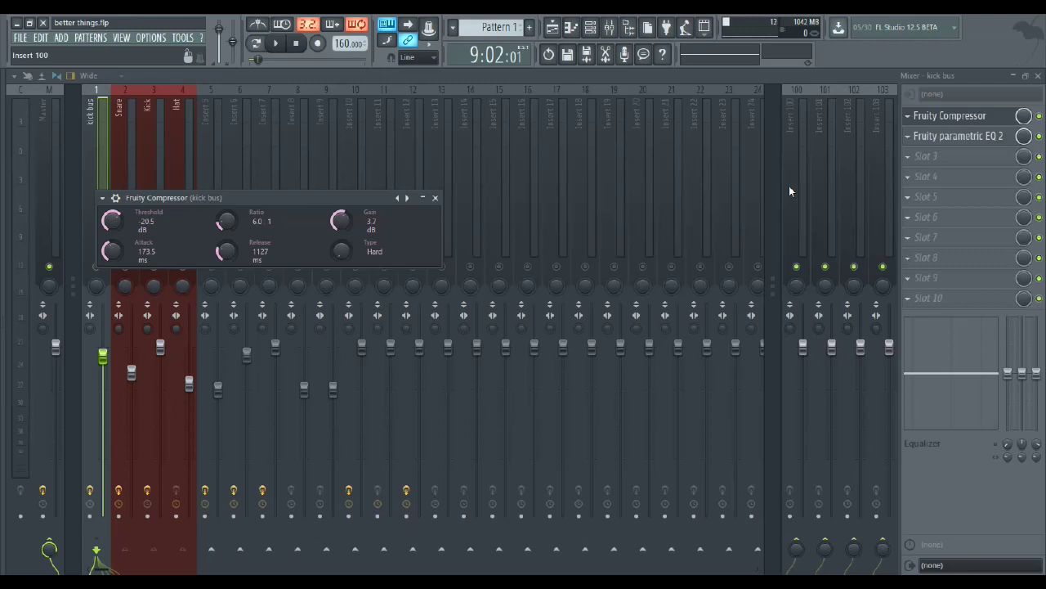
pyautogui.press('space')
pyautogui.press('F5')
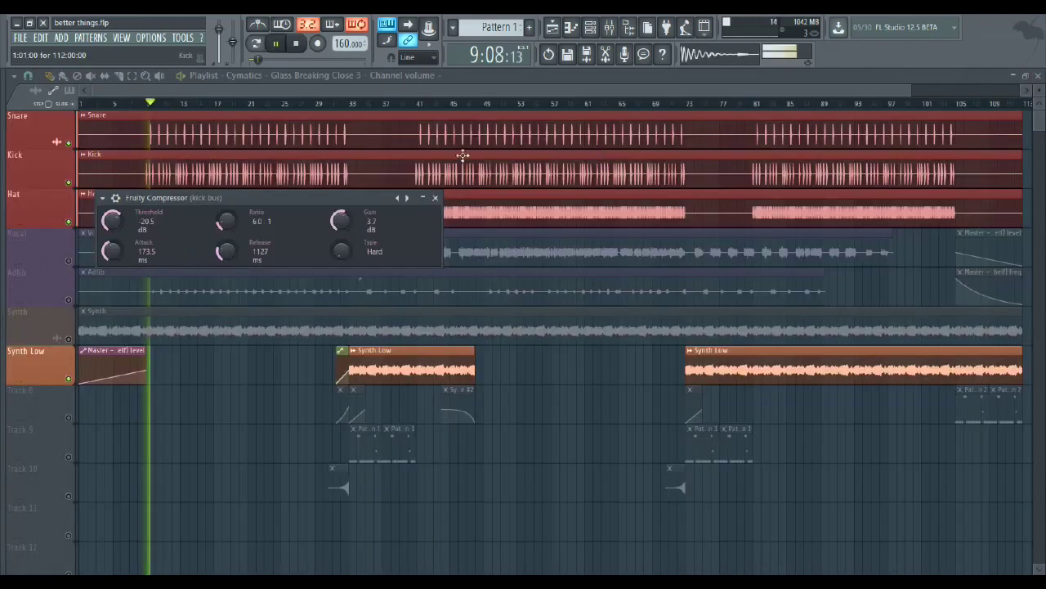
pyautogui.click(226, 93)
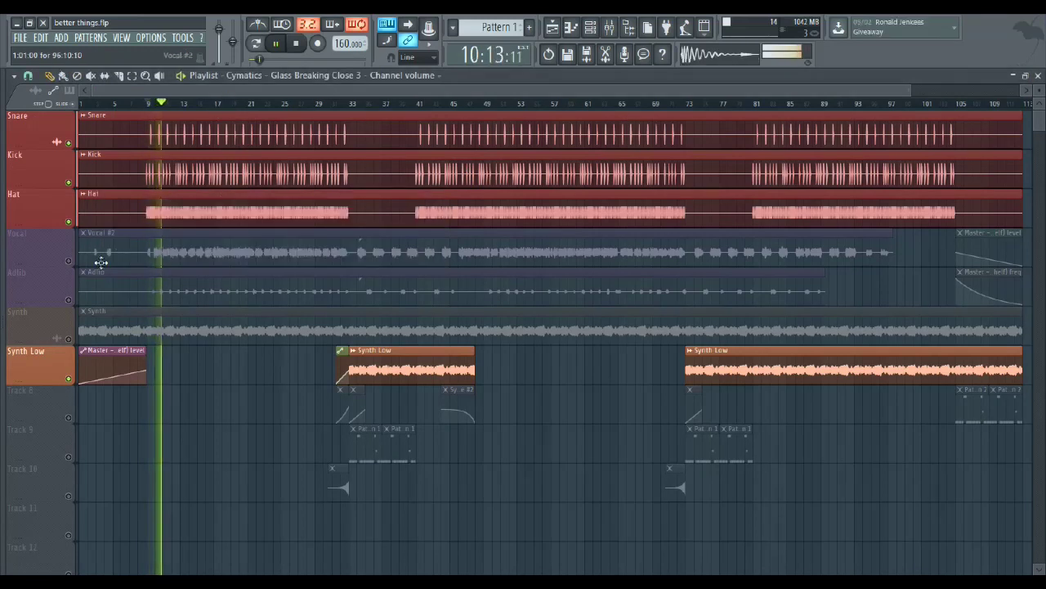
pyautogui.press('space')
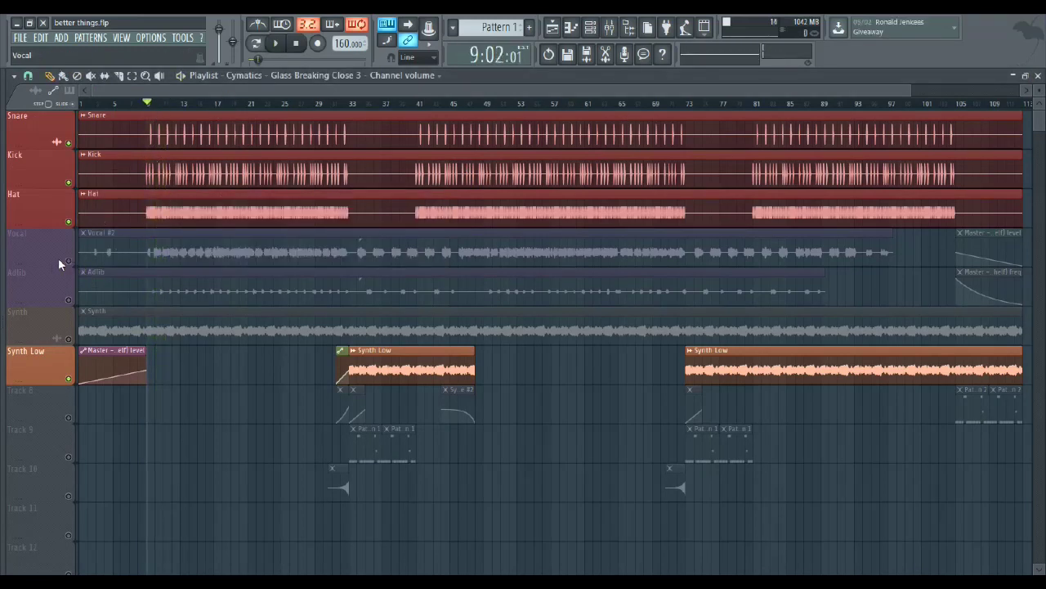
# Unmute the Vocal and Adlib tracks and mute the Hat, Kick and Snare tracks in the playlist.
pyautogui.click(68, 260)
pyautogui.click(68, 299)
pyautogui.click(68, 220)
pyautogui.click(68, 181)
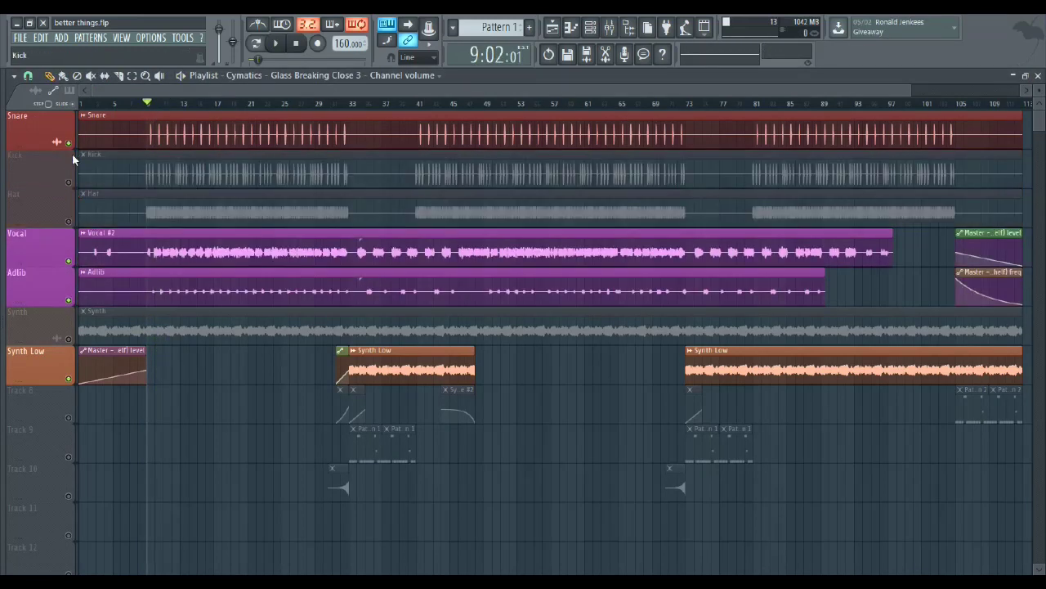
pyautogui.click(68, 142)
# Open the Vocal #2 clip's channel settings to find its mixer routing, and show Insert 10 in the mixer.
pyautogui.click(98, 232)
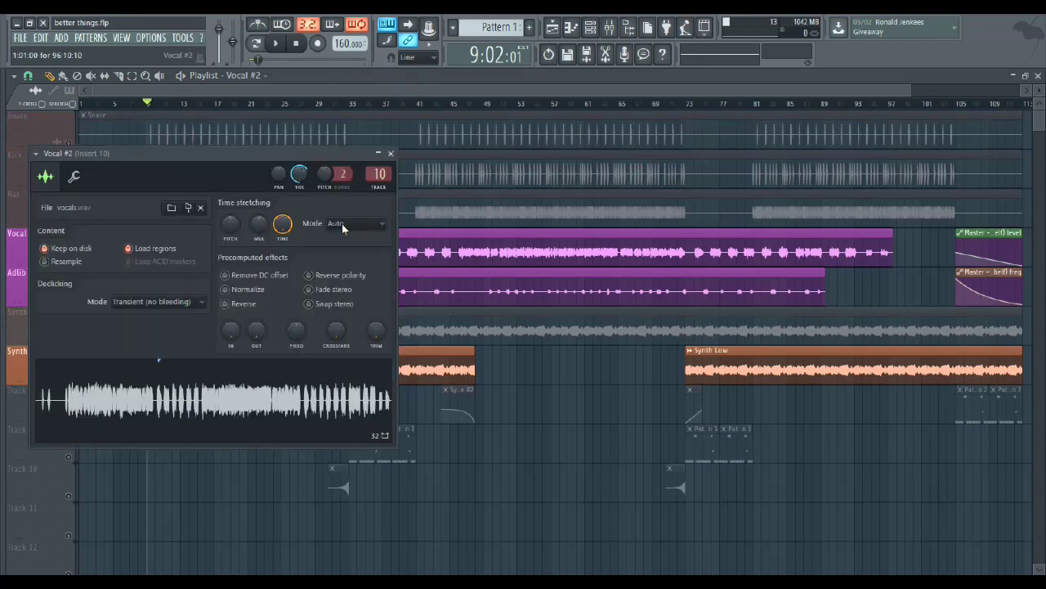
pyautogui.click(383, 151)
pyautogui.click(609, 30)
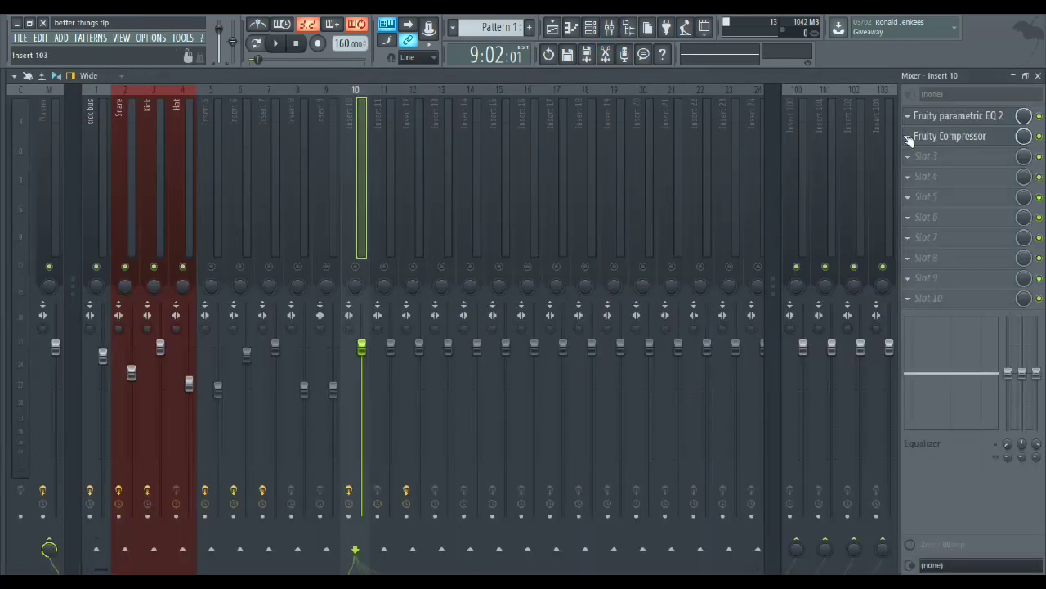
# Audition Insert 10 in solo, restore the other channels and view the effects on Insert 6.
pyautogui.press('space')
pyautogui.rightClick(355, 267)
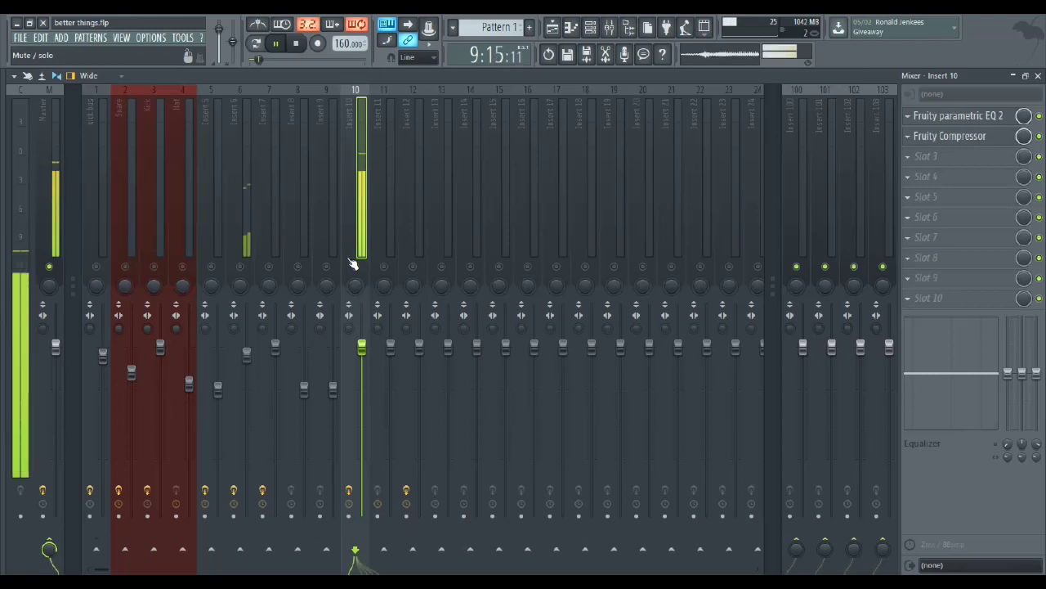
pyautogui.rightClick(356, 267)
pyautogui.click(244, 237)
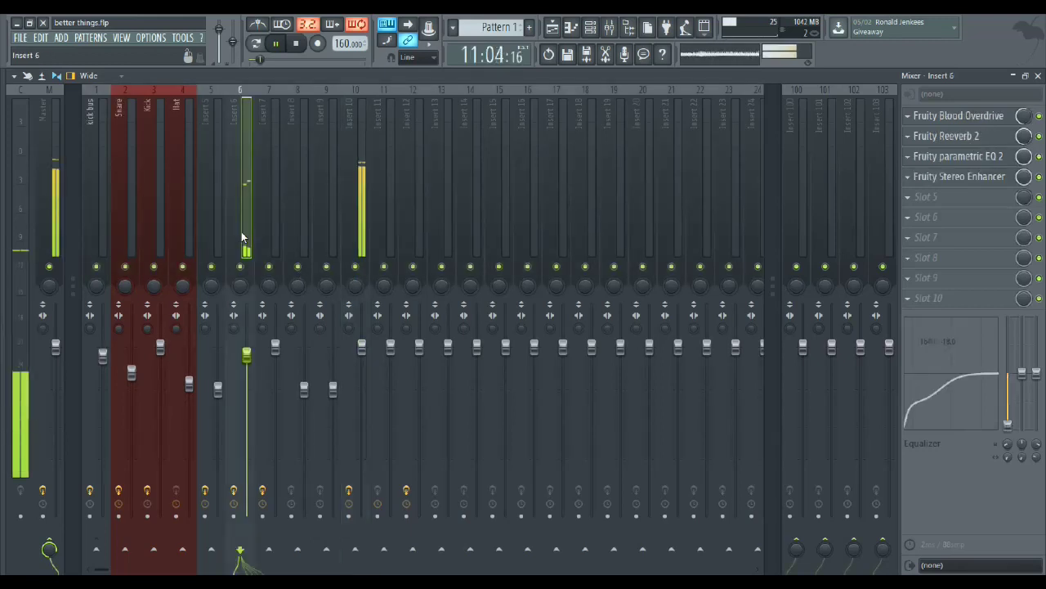
pyautogui.press('space')
# Select Insert 10, play the vocals and mute Insert 6 in the mixer.
pyautogui.click(355, 205)
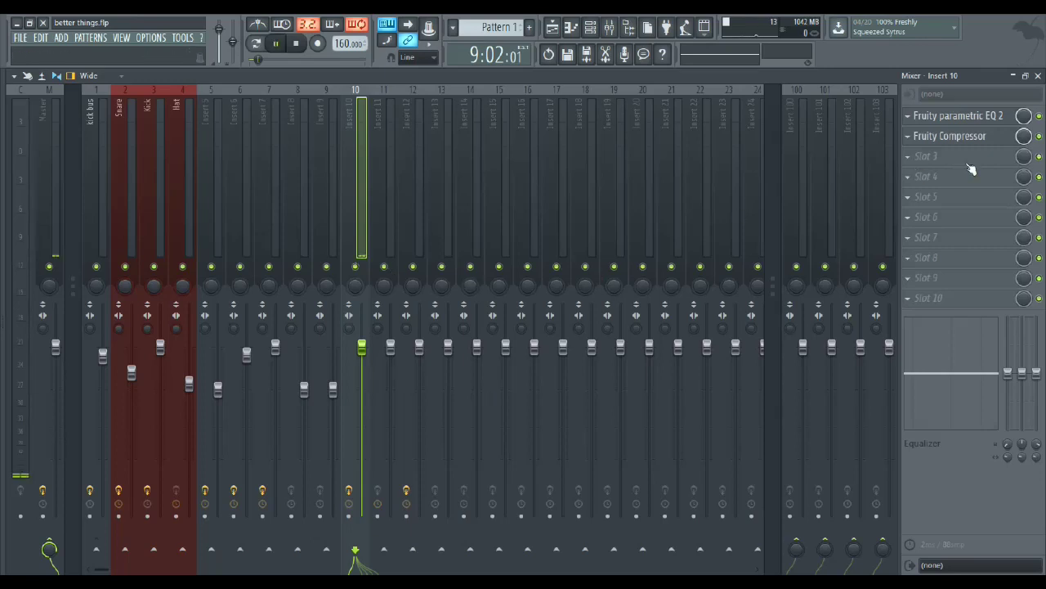
pyautogui.press('space')
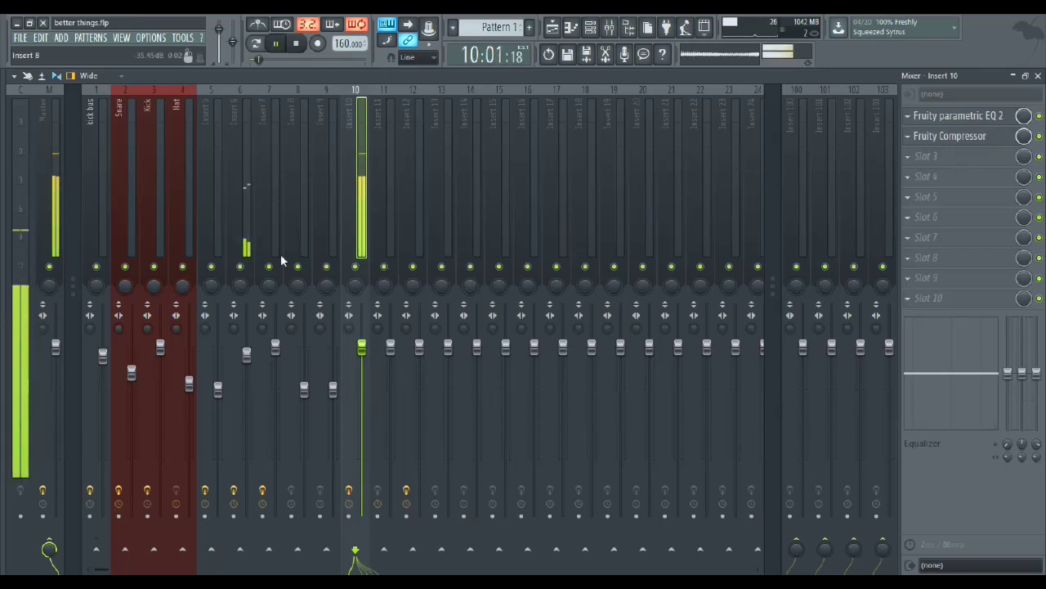
pyautogui.press('space')
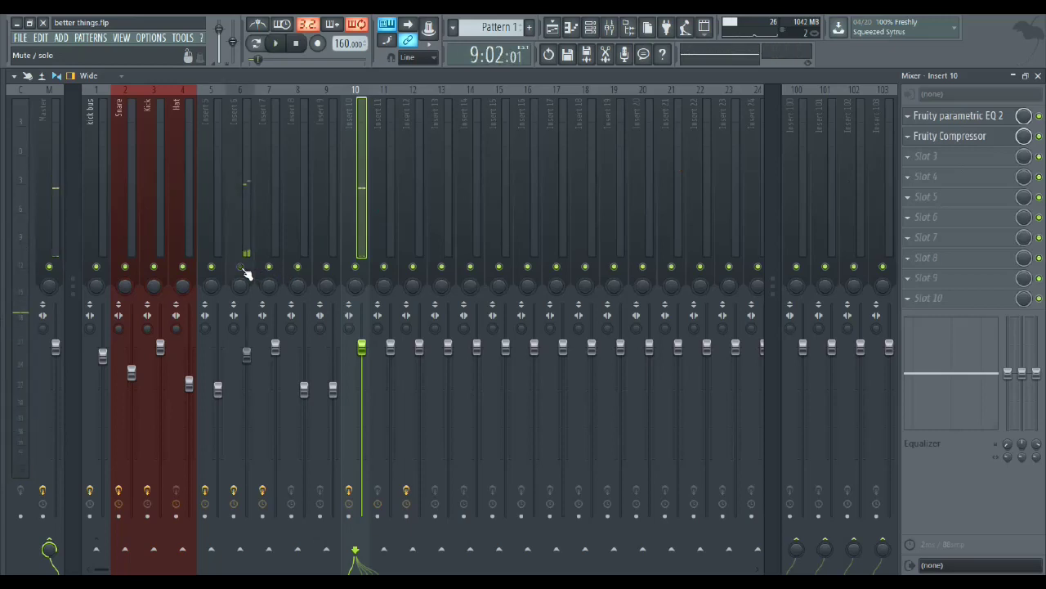
pyautogui.click(246, 272)
# Inspect Insert 10's Fruity Compressor settings and compare the vocal with the compressor bypassed and enabled.
pyautogui.click(1001, 135)
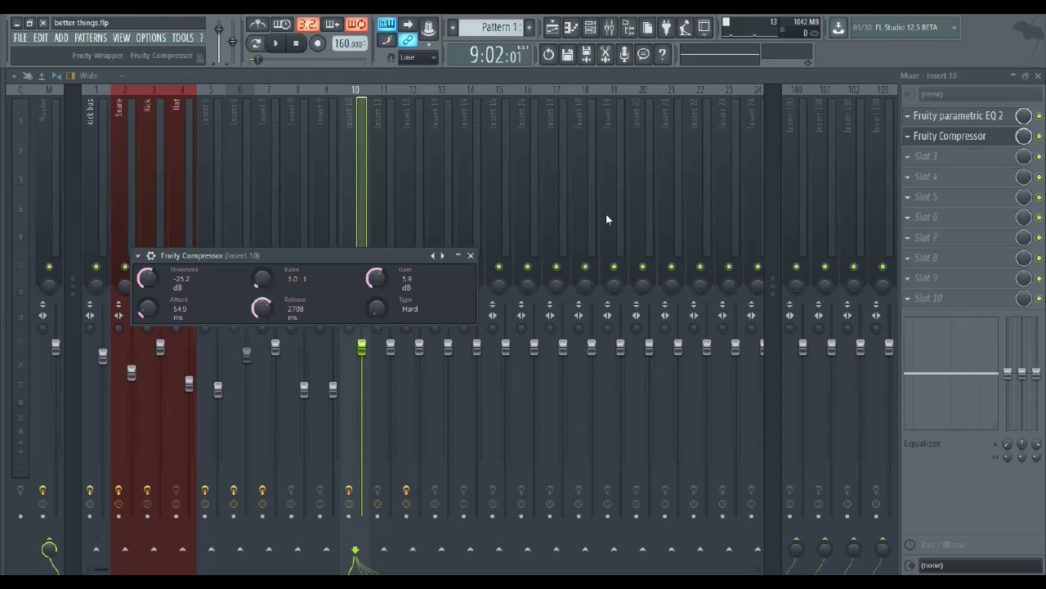
pyautogui.press('Escape')
pyautogui.press('space')
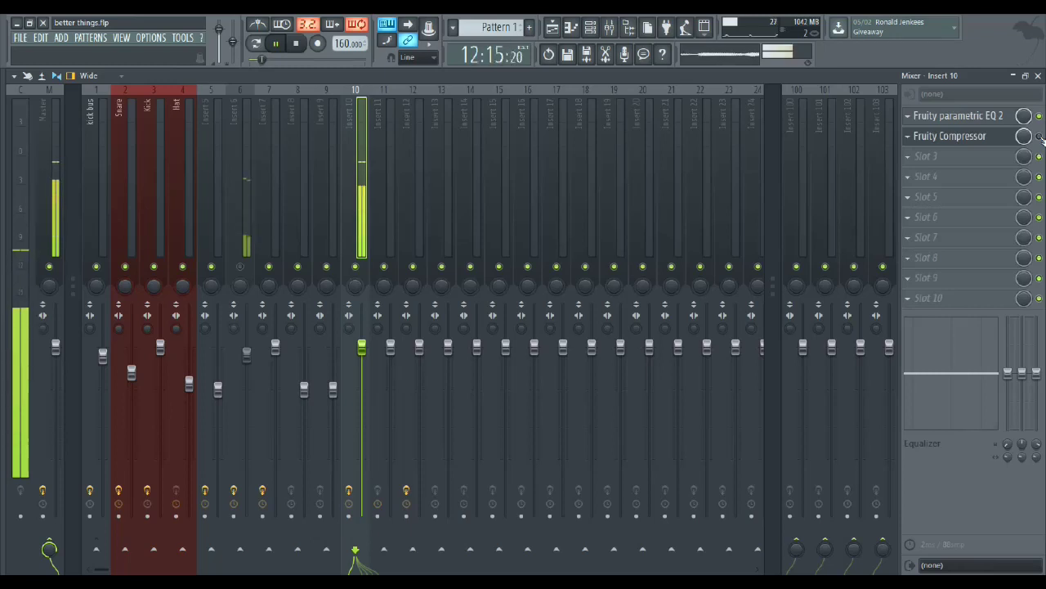
pyautogui.press('space')
pyautogui.press('space')
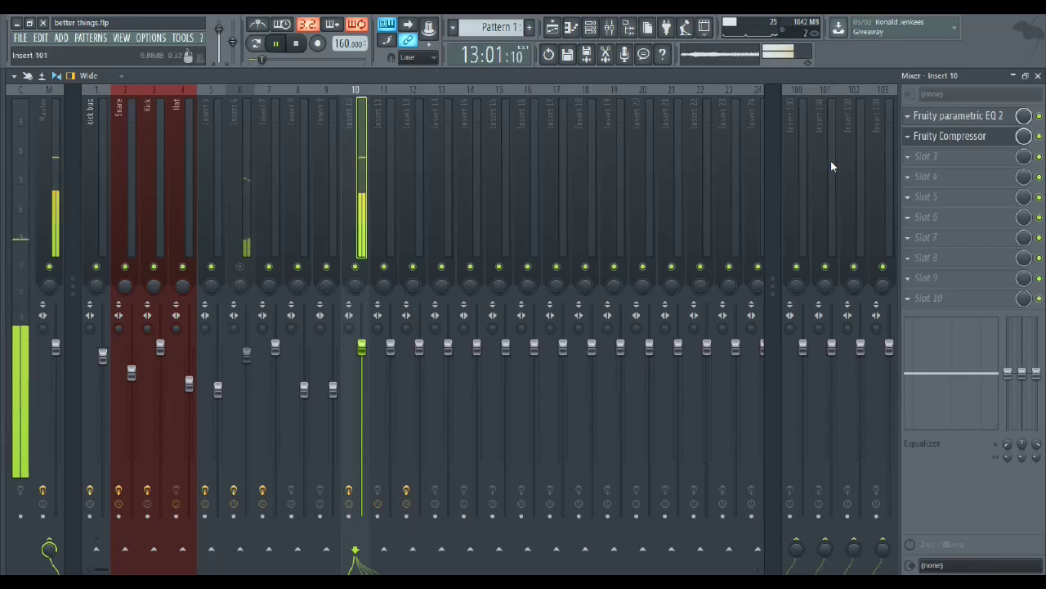
# Deepen the band 5 cut in Insert 10's Fruity parametric EQ 2, sweeping the band during playback to hear the unwanted frequency.
pyautogui.press('space')
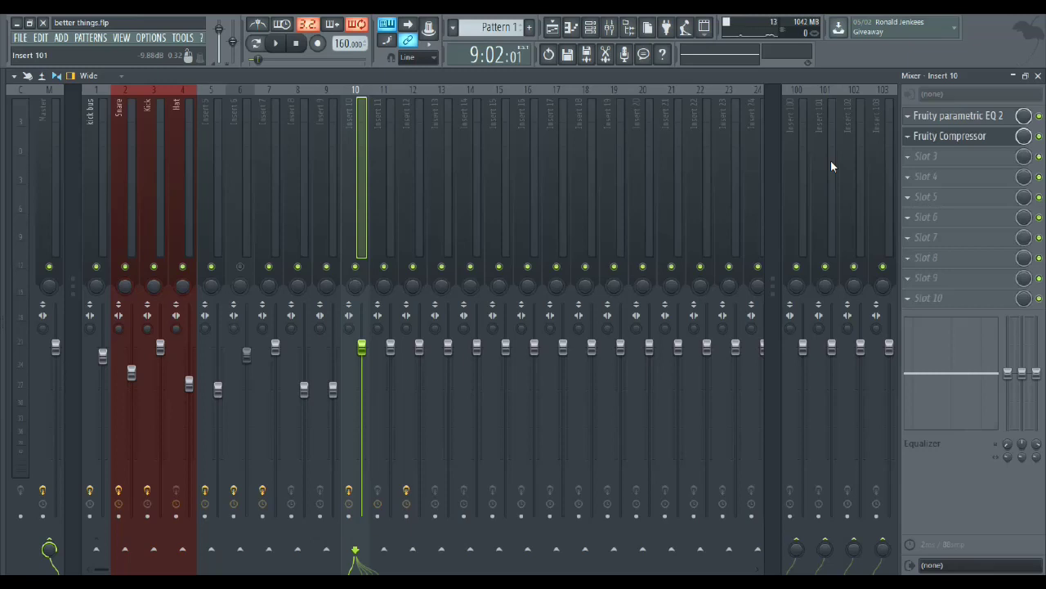
pyautogui.click(924, 119)
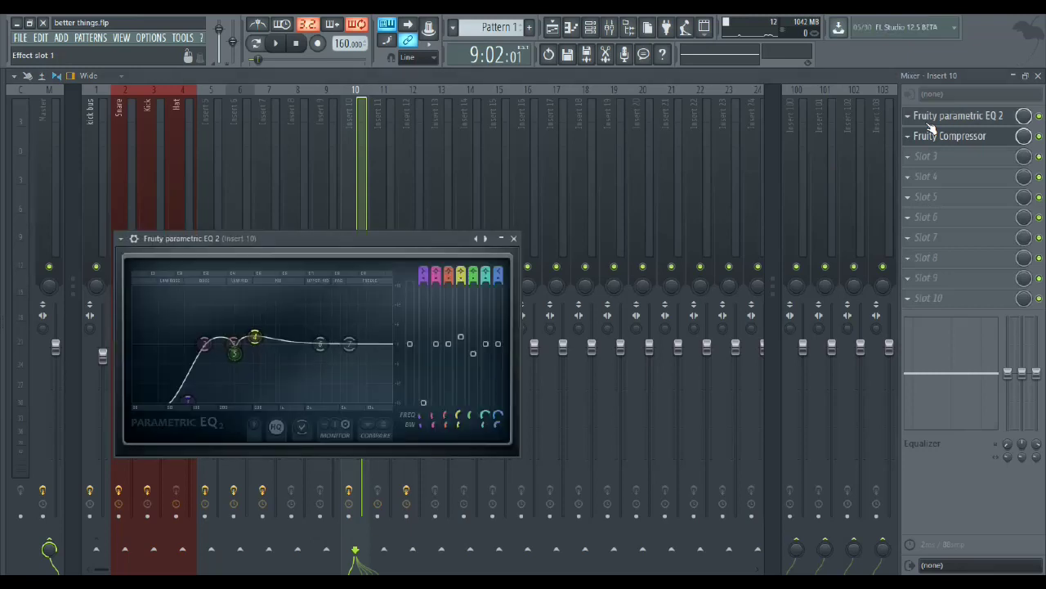
pyautogui.moveTo(238, 356); pyautogui.dragTo(235, 362)
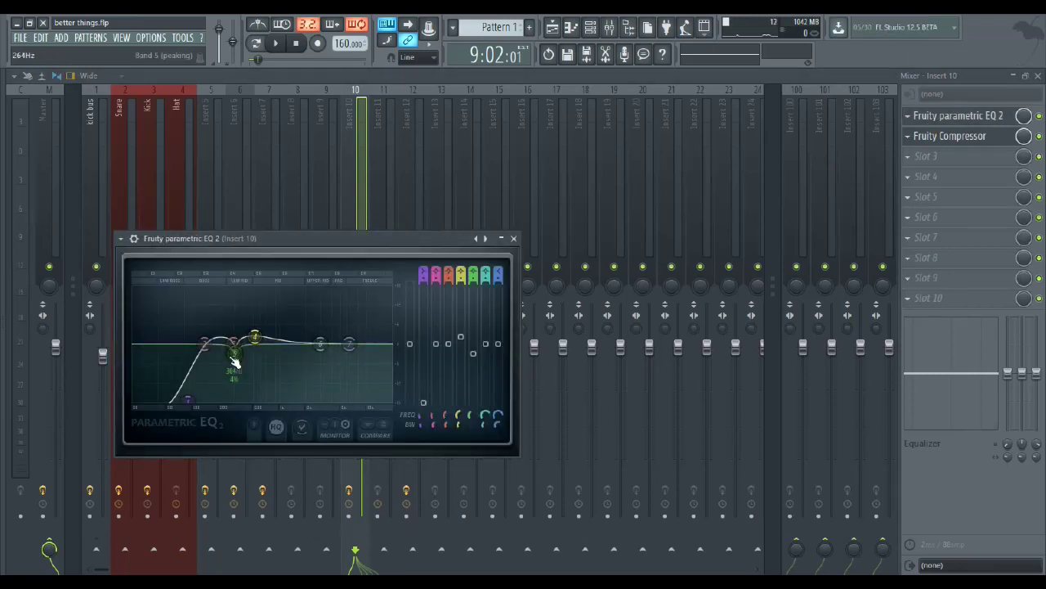
pyautogui.press('space')
pyautogui.moveTo(234, 362); pyautogui.dragTo(215, 98)
pyautogui.press('space')
pyautogui.moveTo(231, 315); pyautogui.dragTo(238, 365)
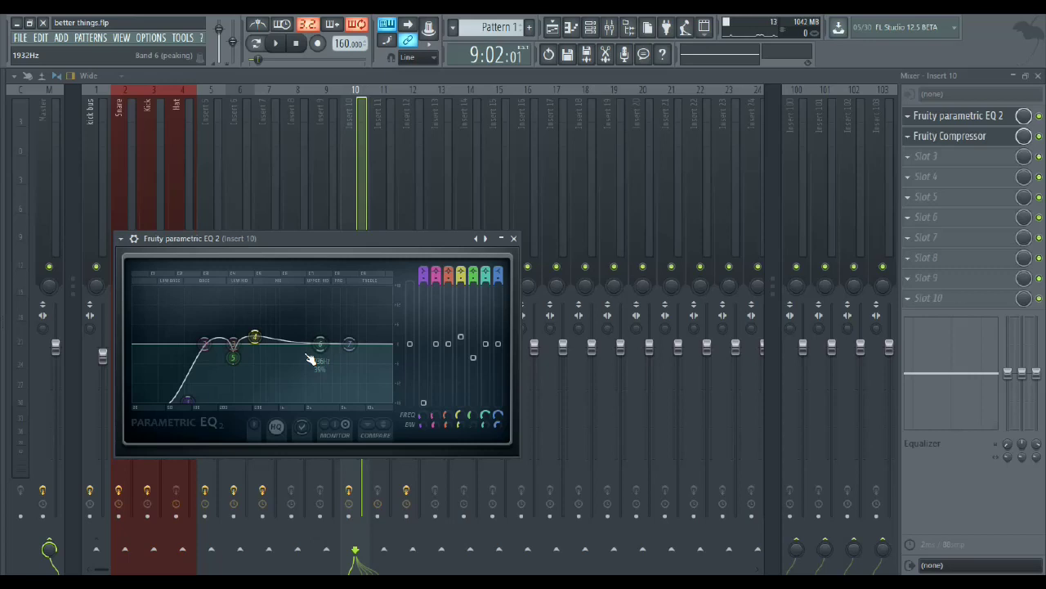
# Add a narrow band 6 cut just above band 4 in Insert 10's EQ and audition the vocal.
pyautogui.moveTo(321, 348); pyautogui.dragTo(92, 511)
pyautogui.press('space')
pyautogui.press('space')
pyautogui.press('space')
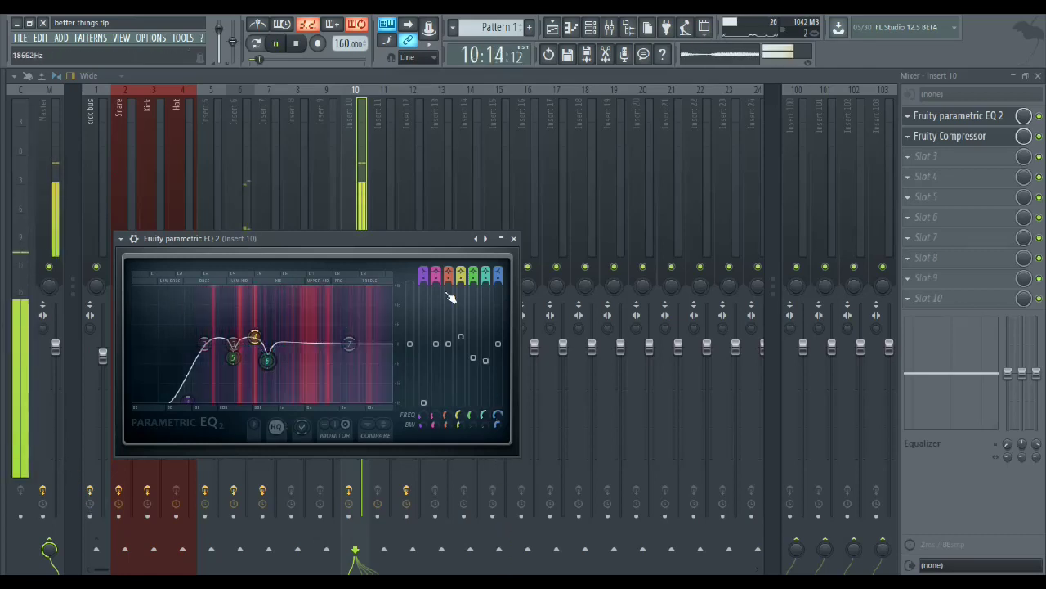
pyautogui.click(514, 238)
pyautogui.press('space')
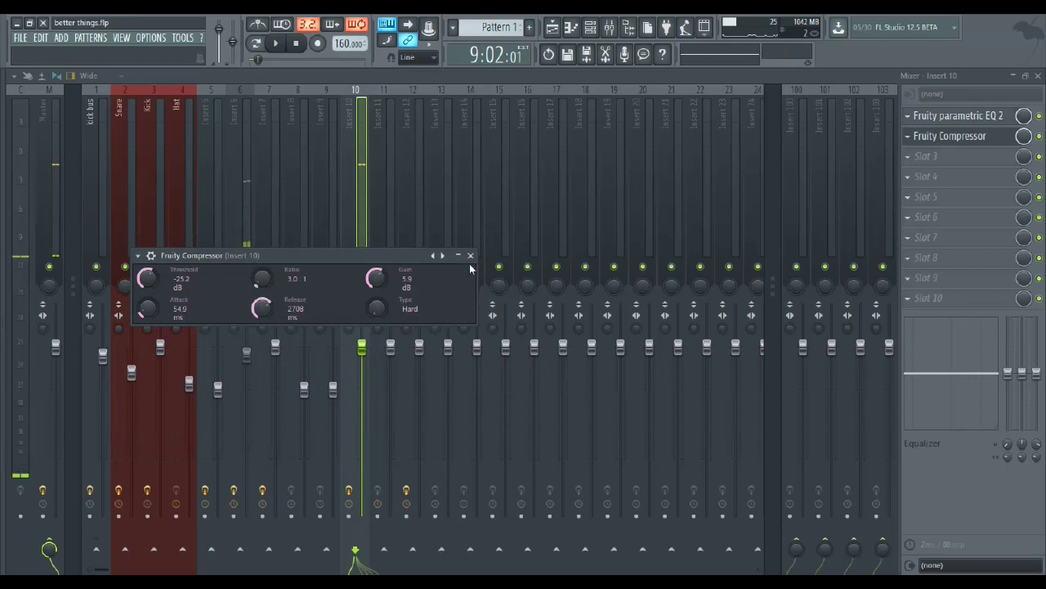
# Review Insert 10's Fruity Compressor and parametric EQ settings, and listen to the processed vocal.
pyautogui.click(978, 137)
pyautogui.click(978, 137)
pyautogui.click(993, 119)
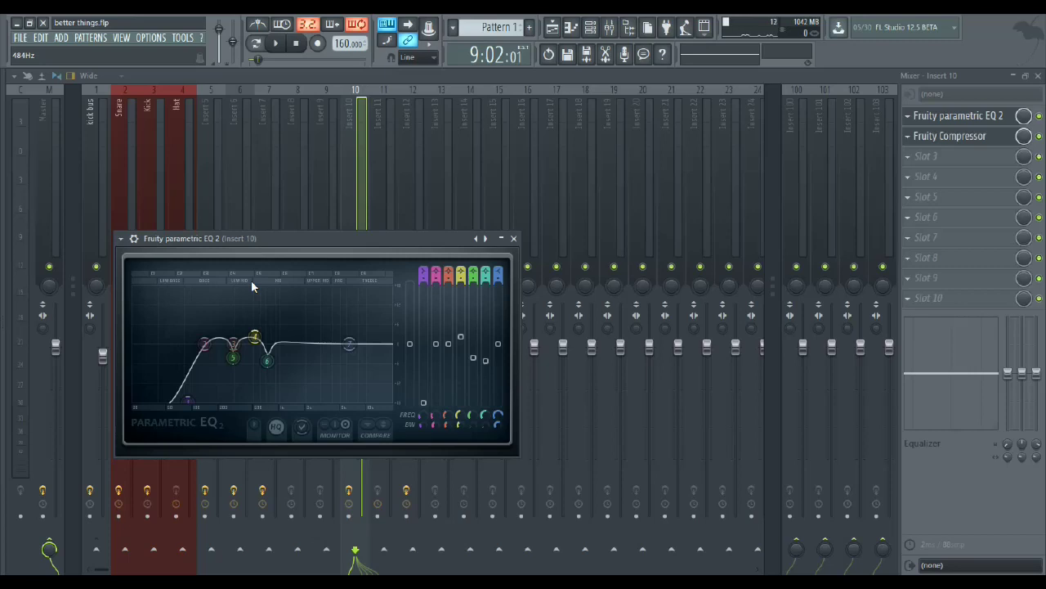
pyautogui.click(514, 238)
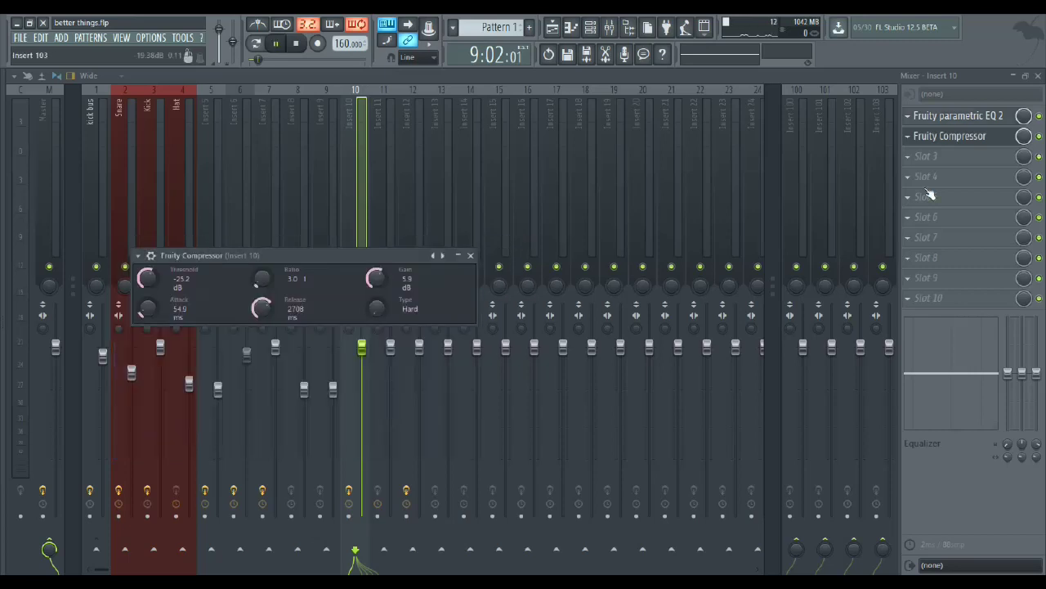
pyautogui.press('space')
pyautogui.click(470, 255)
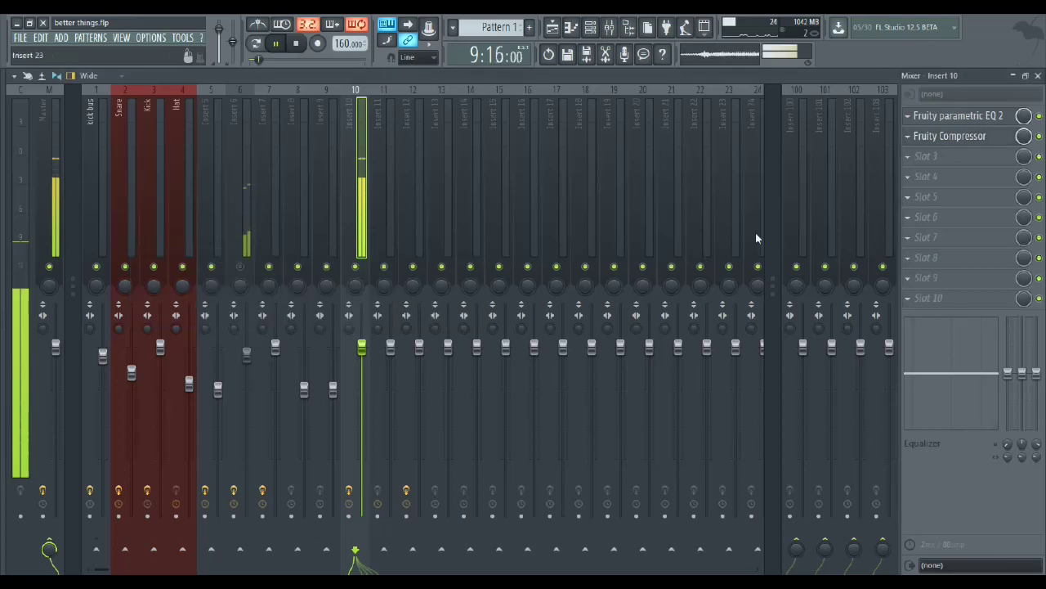
pyautogui.press('space')
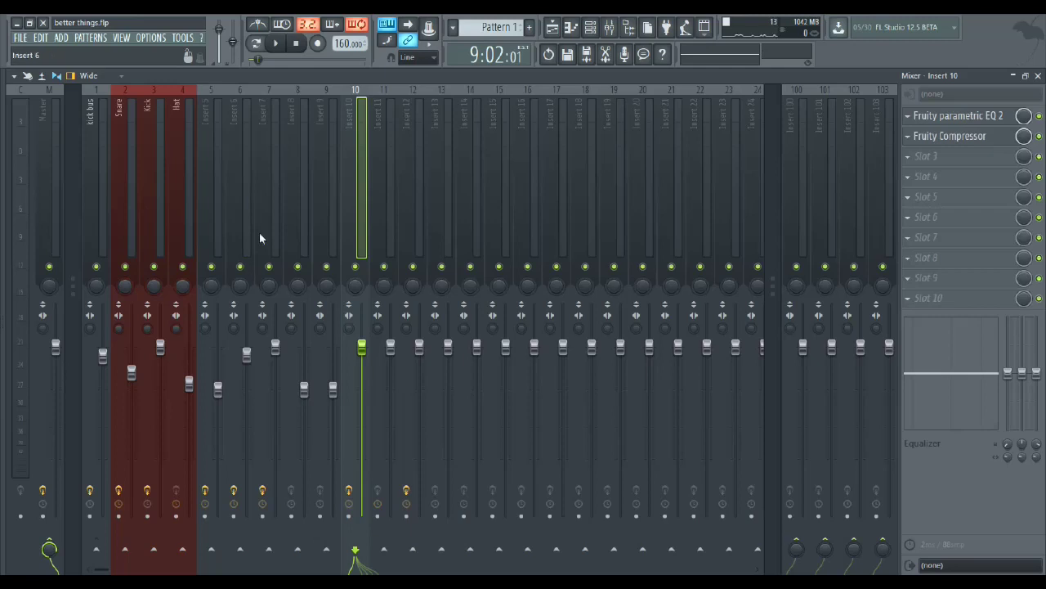
# Solo Insert 6 during playback to hear its vocal on its own.
pyautogui.press('space')
pyautogui.click(278, 275)
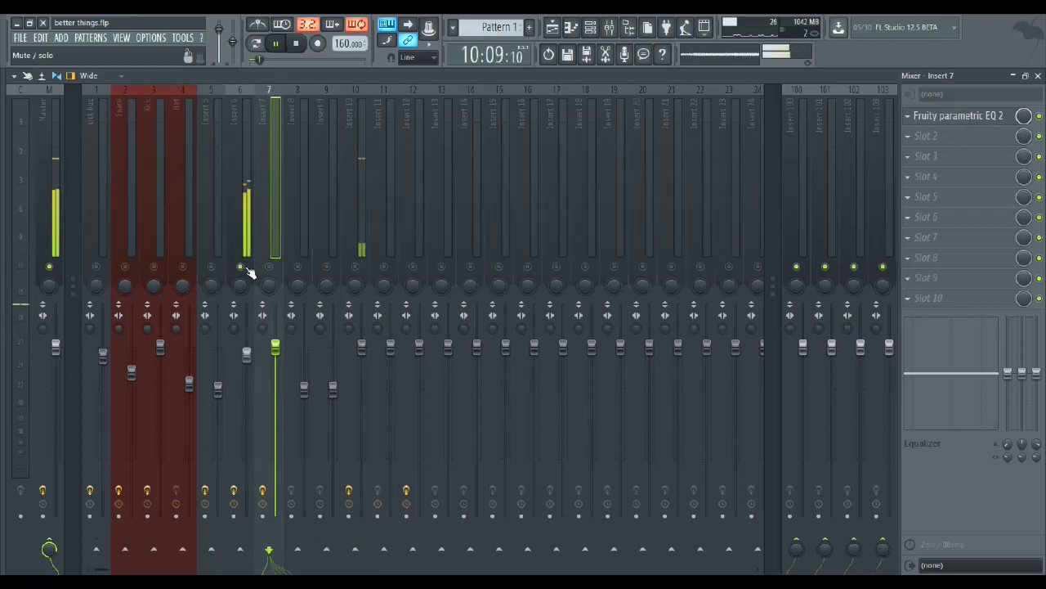
pyautogui.click(248, 273)
pyautogui.press('space')
# Inspect Insert 6's Fruity Blood Overdrive settings and compare the sound with the overdrive bypassed and enabled.
pyautogui.click(983, 117)
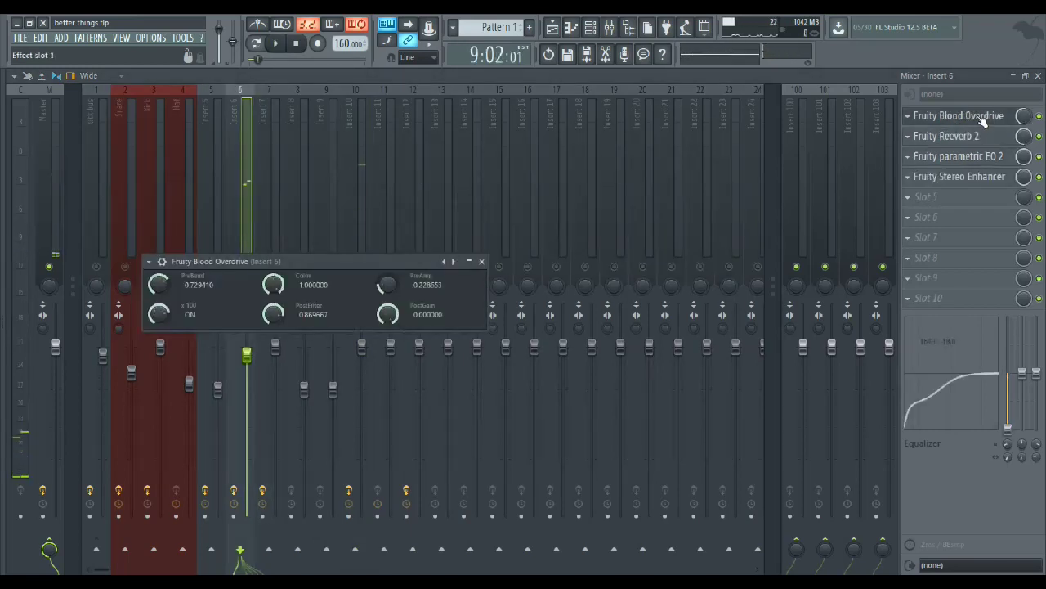
pyautogui.click(983, 117)
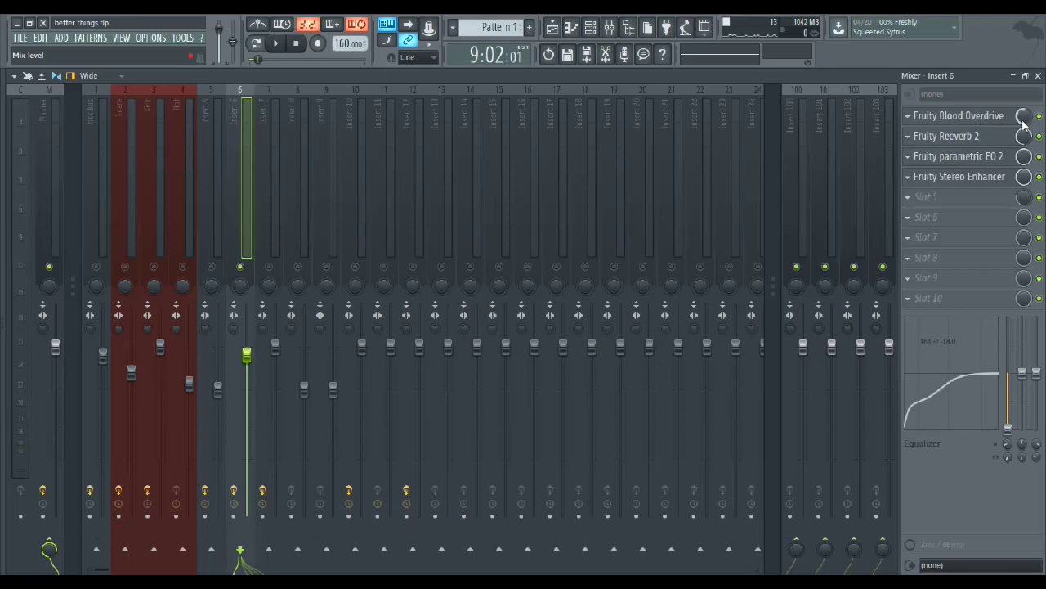
pyautogui.press('space')
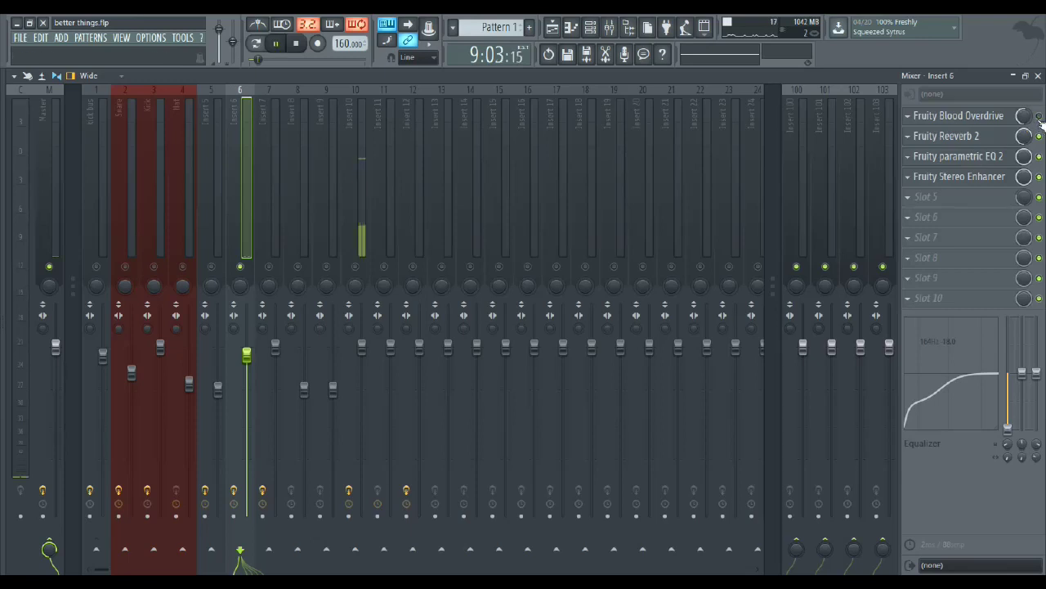
pyautogui.press('space')
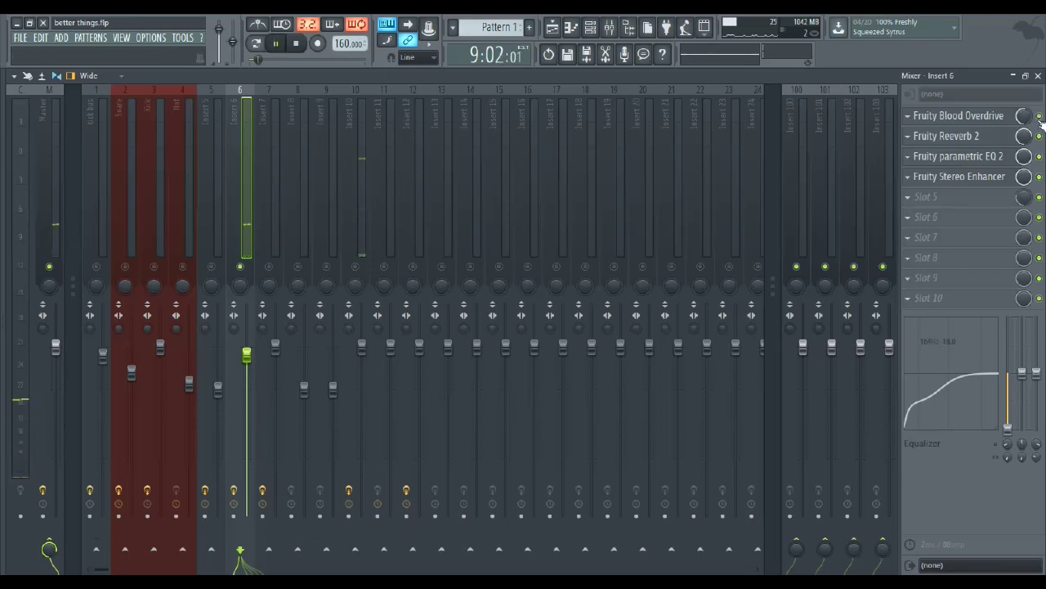
pyautogui.press('space')
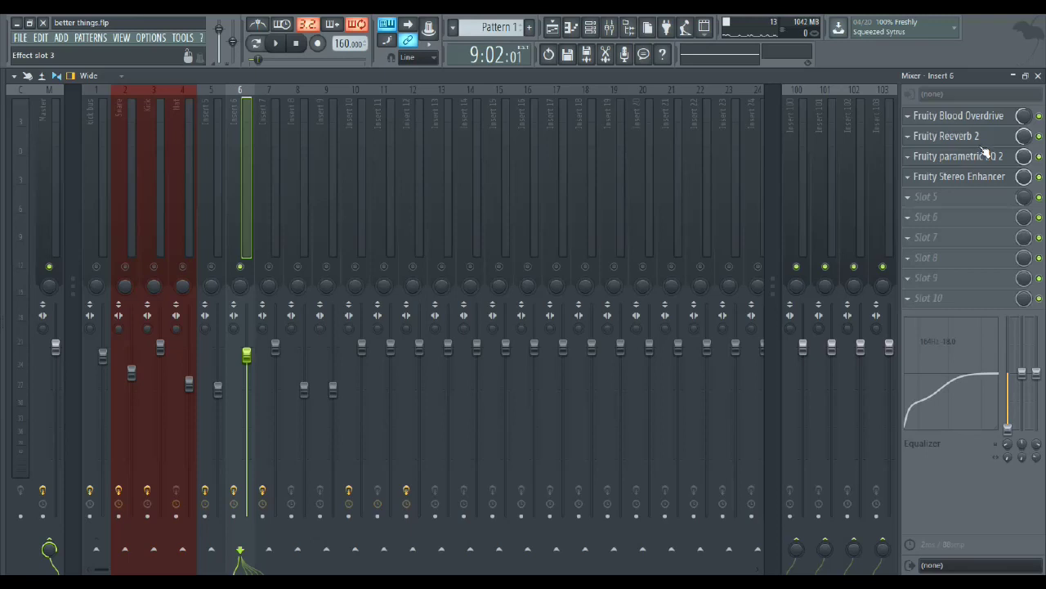
# Inspect Insert 6's Fruity Reeverb 2 settings and audition Inserts 6 and 10 together with the reverb bypassed.
pyautogui.click(980, 150)
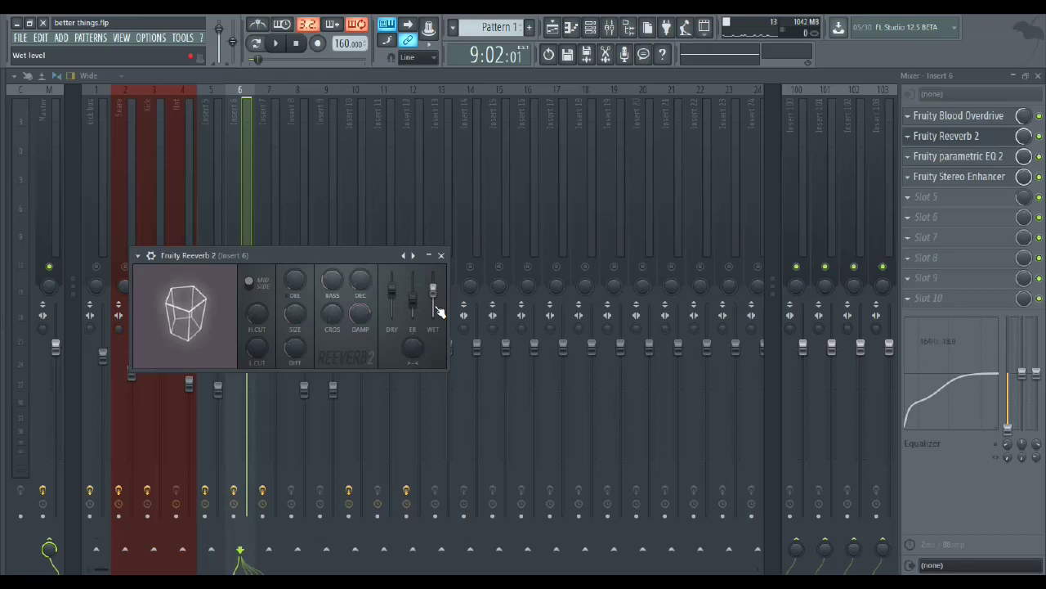
pyautogui.moveTo(330, 255); pyautogui.dragTo(362, 367)
pyautogui.press('Escape')
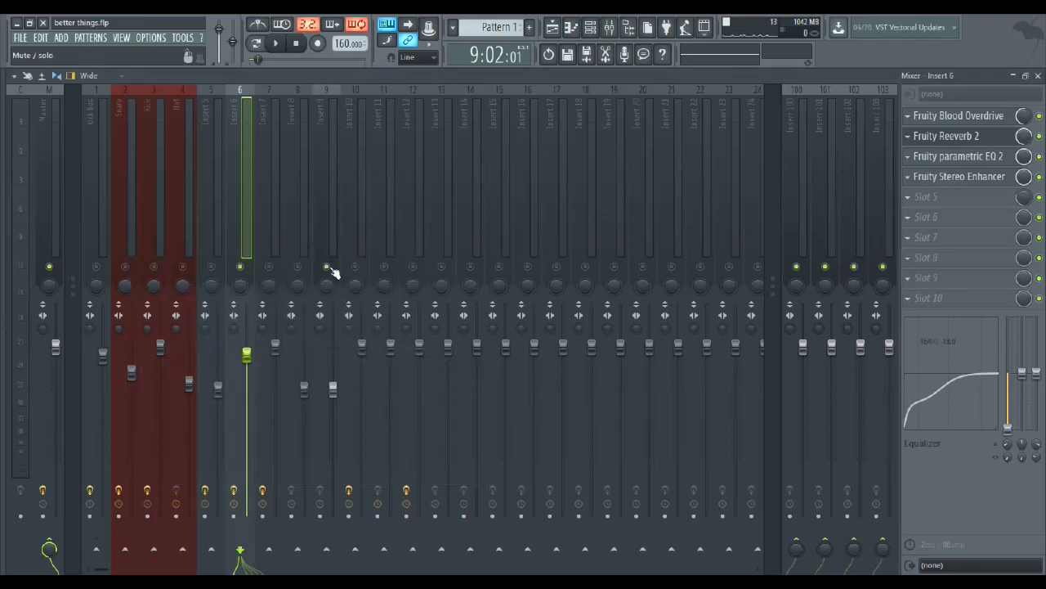
pyautogui.press('space')
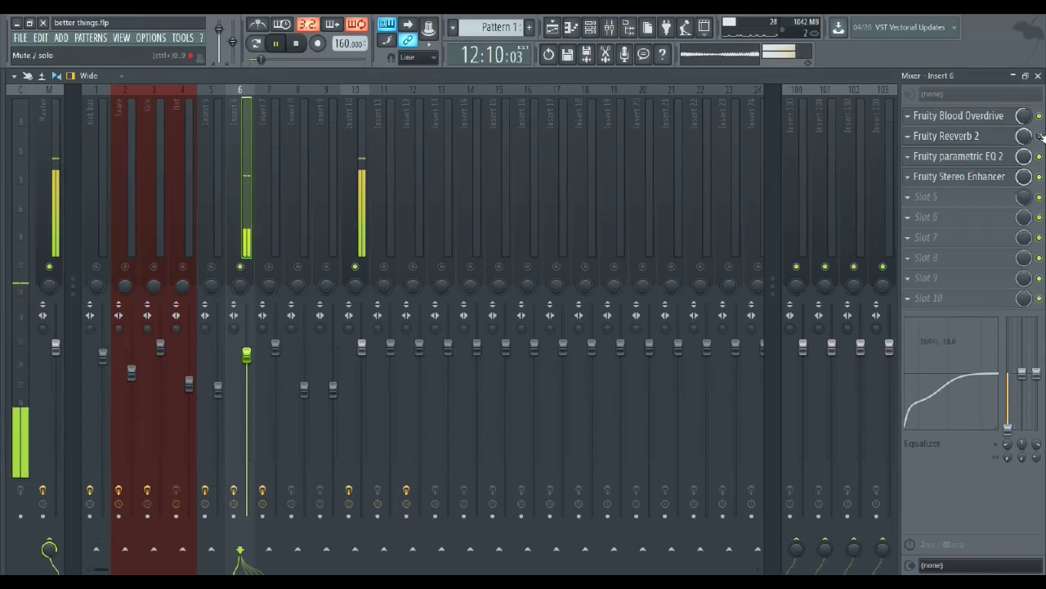
pyautogui.press('space')
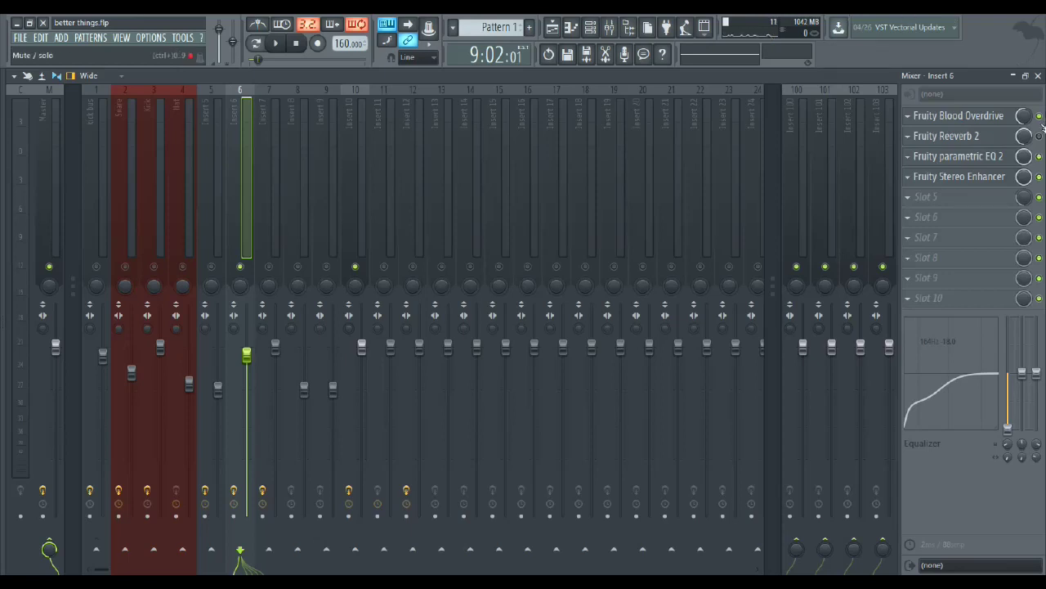
# Compare the effect chains of Inserts 10 and 6, listen to both, and view Insert 6's Fruity Stereo Enhancer settings.
pyautogui.click(346, 135)
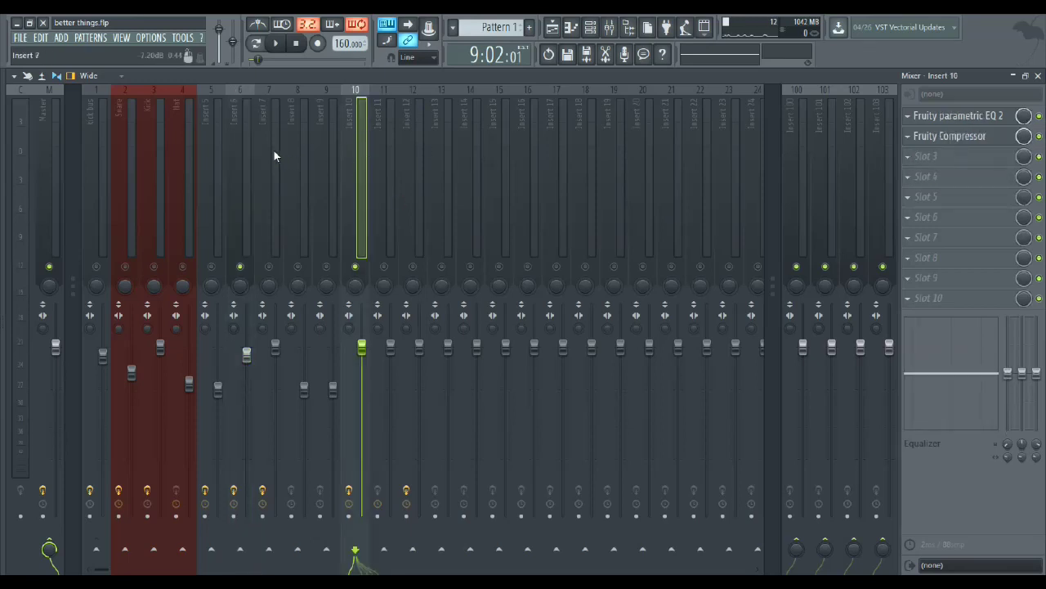
pyautogui.click(238, 147)
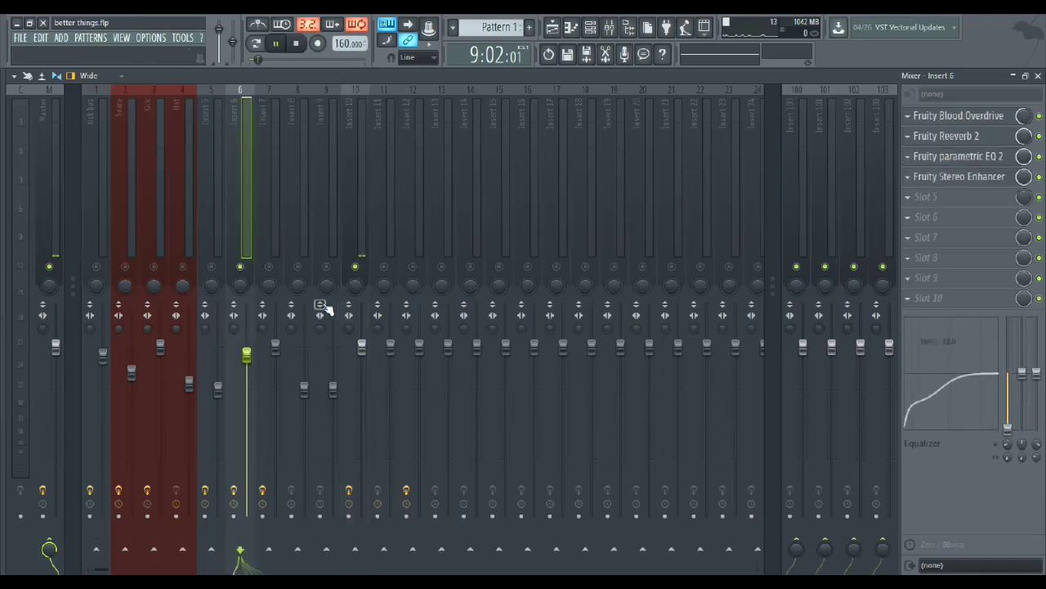
pyautogui.press('space')
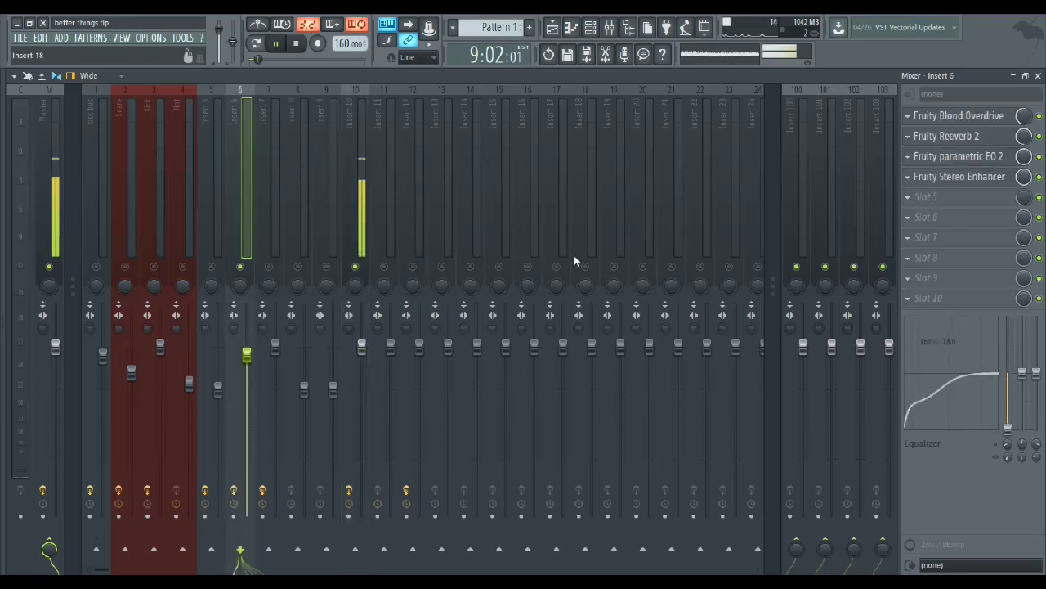
pyautogui.press('space')
pyautogui.click(979, 184)
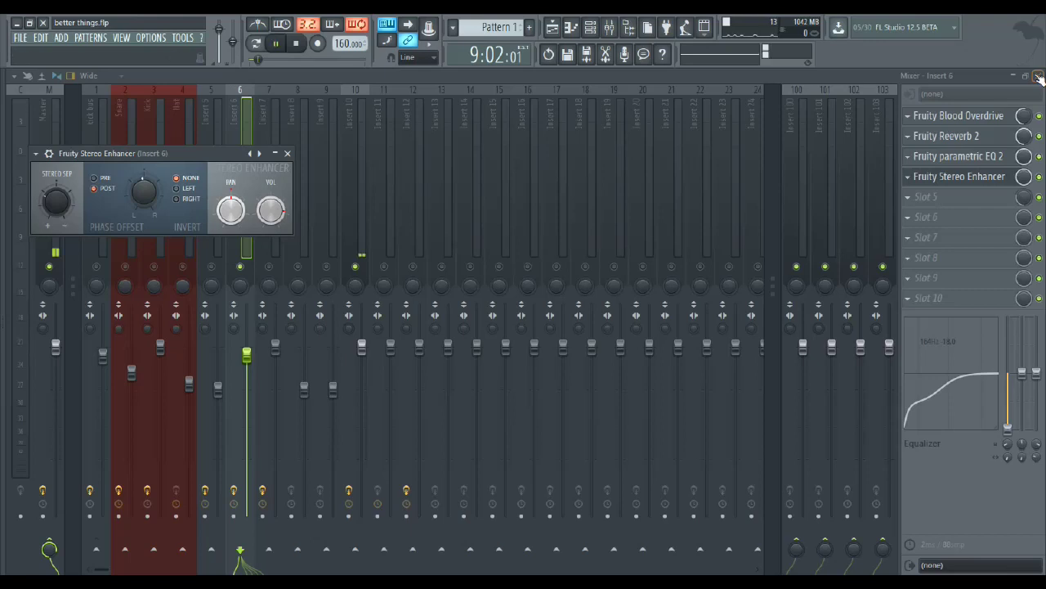
# Close the mixer and unmute all the playlist tracks, including Snare, Kick and Hat.
pyautogui.click(1040, 76)
pyautogui.click(64, 320)
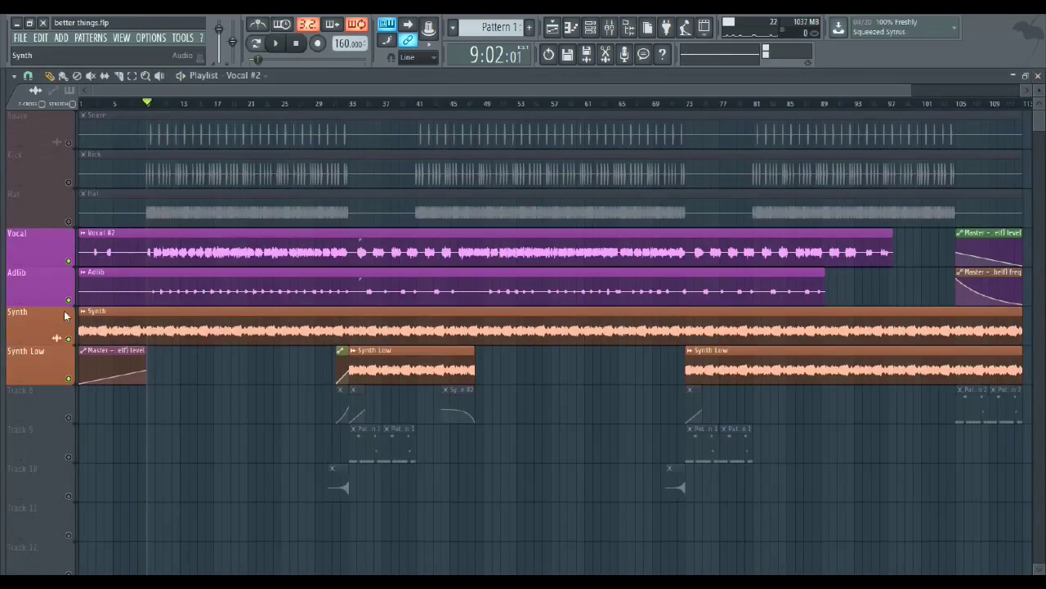
pyautogui.rightClick(68, 221)
pyautogui.rightClick(69, 221)
pyautogui.press('space')
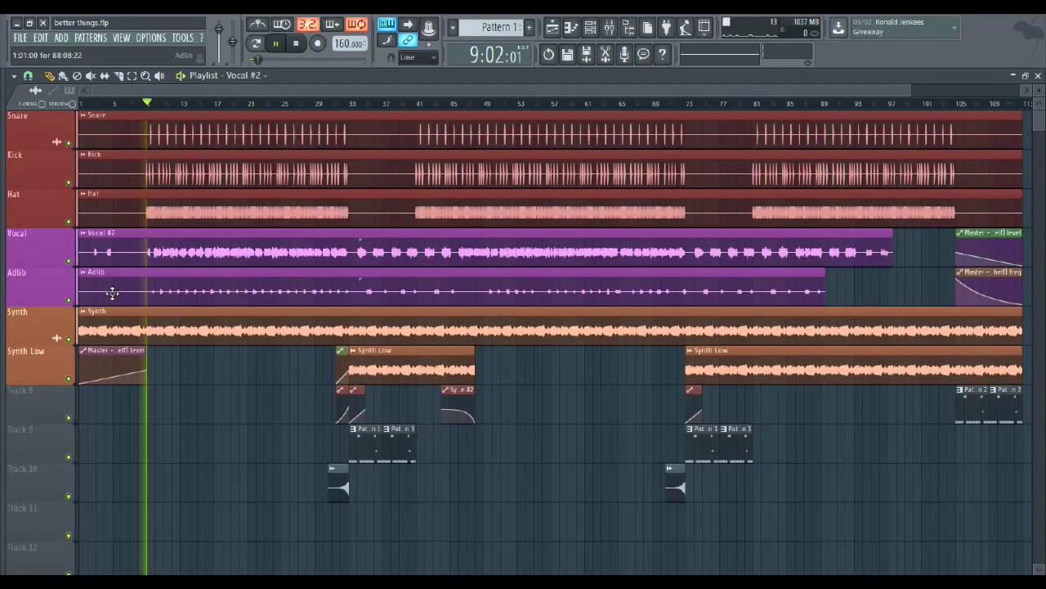
pyautogui.press('space')
# Unmute all the mixer inserts and listen to the full mix in the playlist.
pyautogui.press('F9')
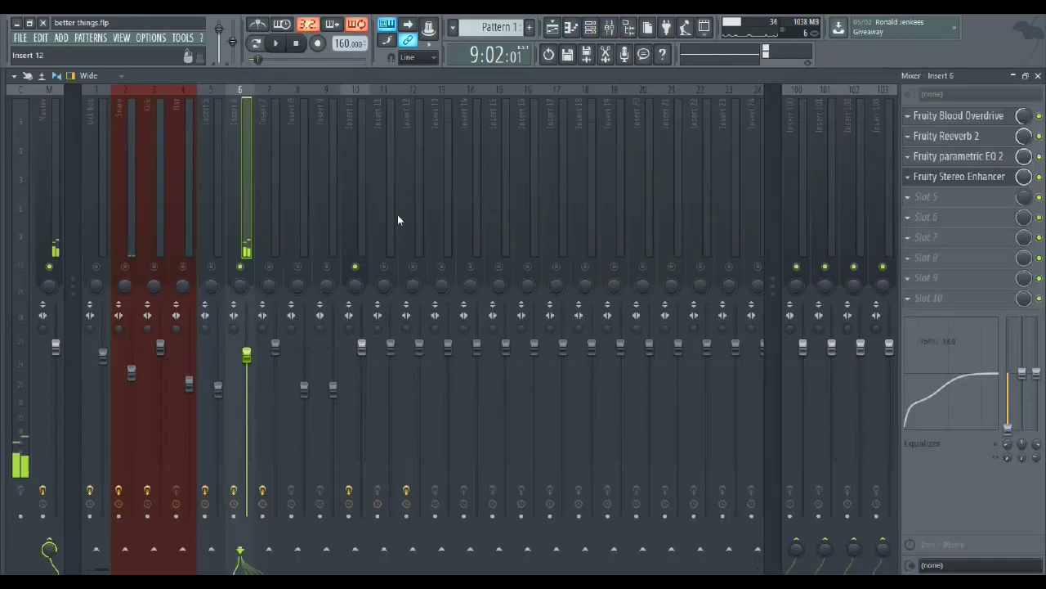
pyautogui.press('space')
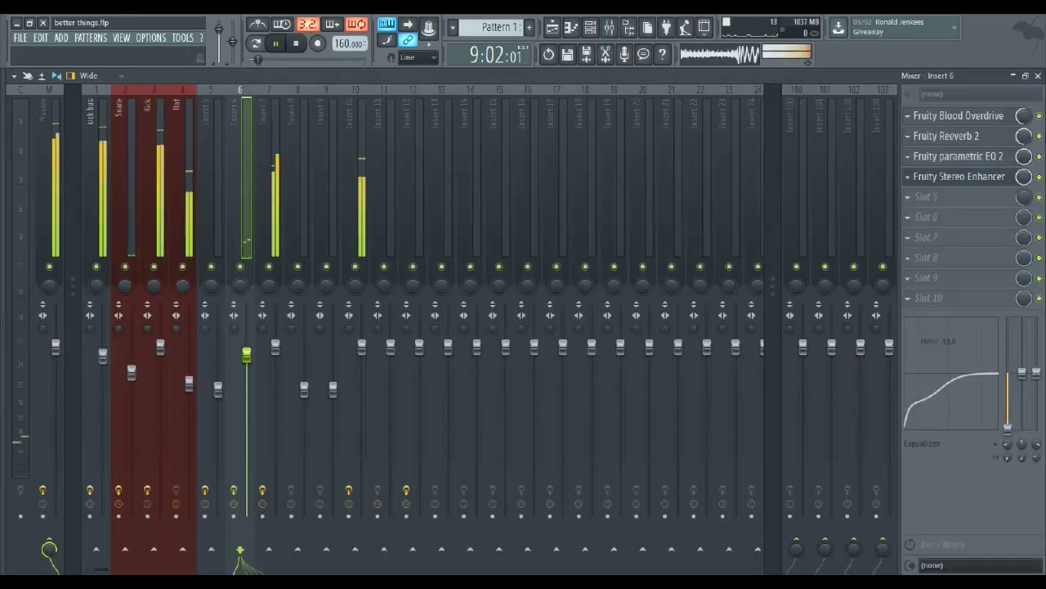
pyautogui.press('F9')
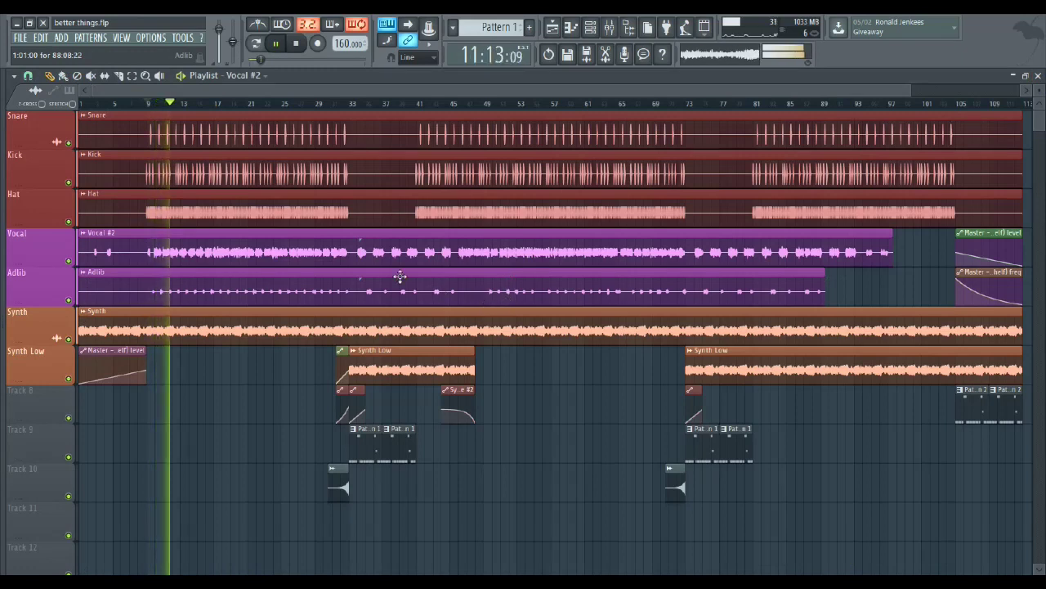
pyautogui.press('space')
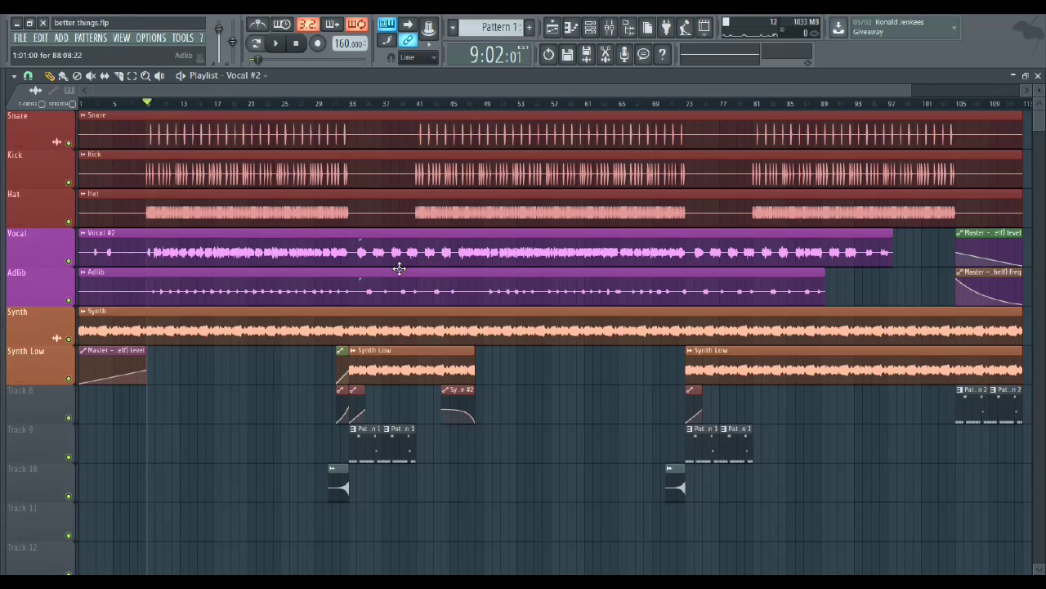
# Move the playhead to just before bar 33, mute the Synth Low track and Track 9, and start playback.
pyautogui.click(330, 173)
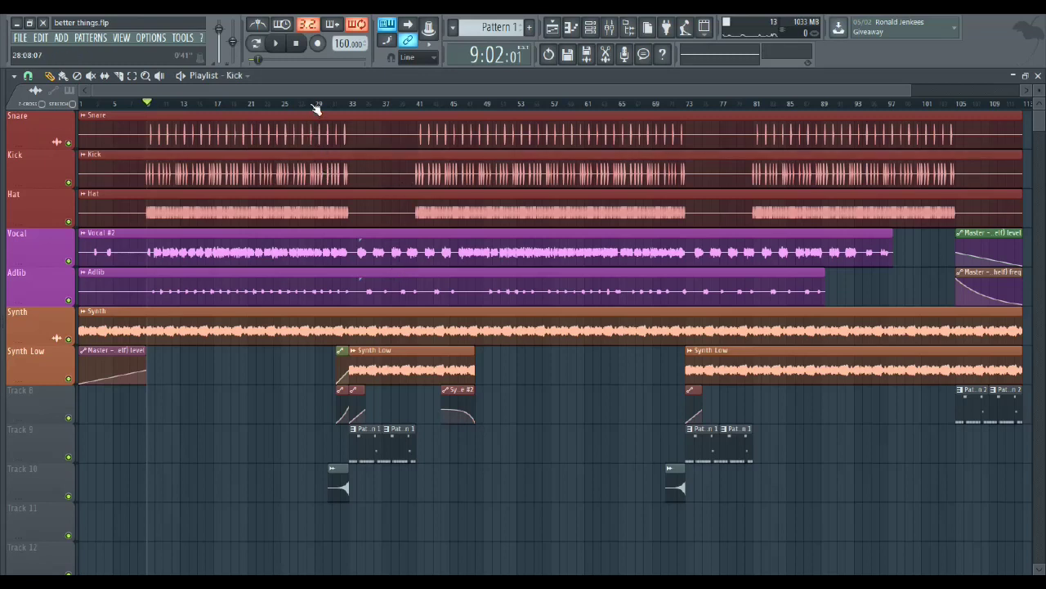
pyautogui.moveTo(319, 109); pyautogui.dragTo(350, 106)
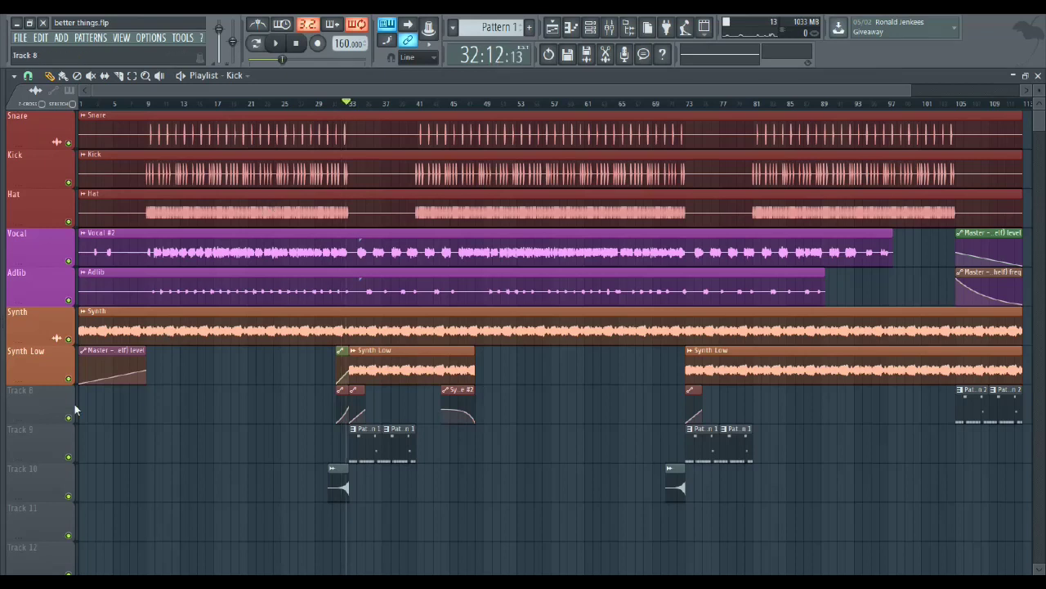
pyautogui.click(69, 377)
pyautogui.click(68, 456)
pyautogui.press('space')
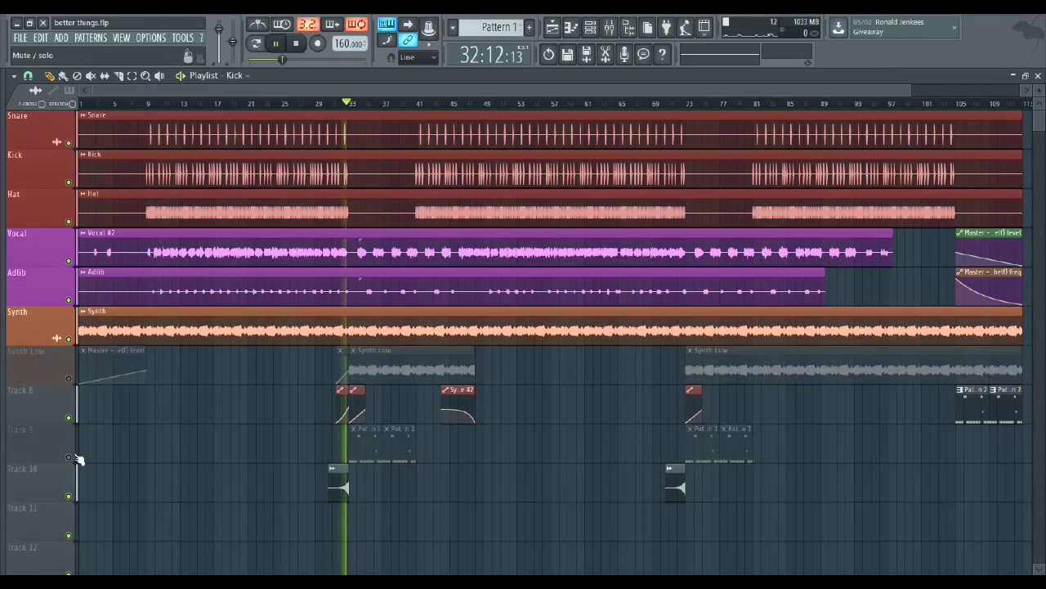
# Unmute the Synth Low track, delete its clip starting at bar 33, and play that section.
pyautogui.click(69, 378)
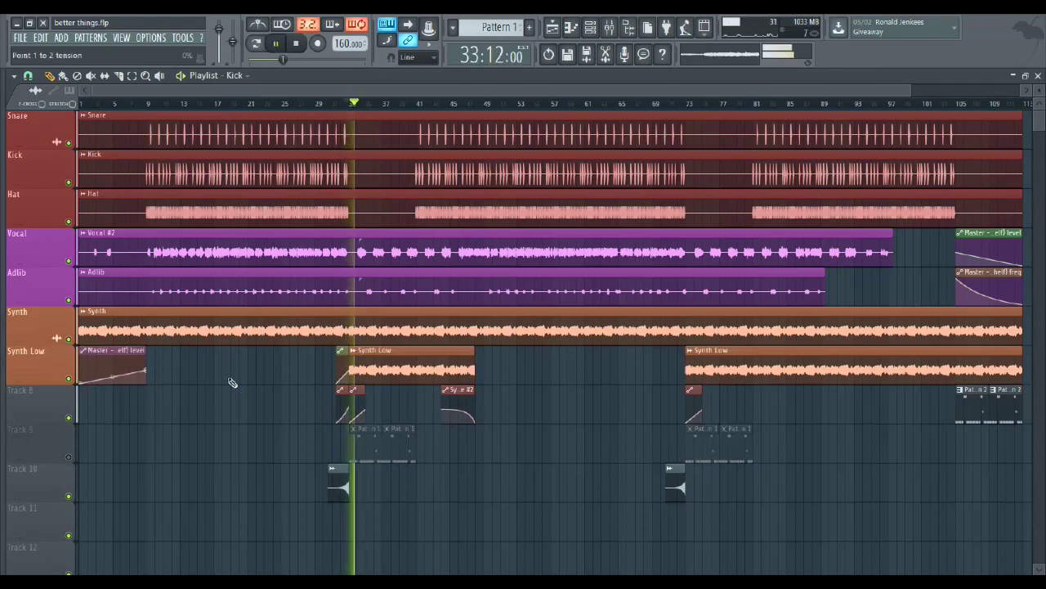
pyautogui.press('space')
pyautogui.rightClick(377, 366)
pyautogui.press('space')
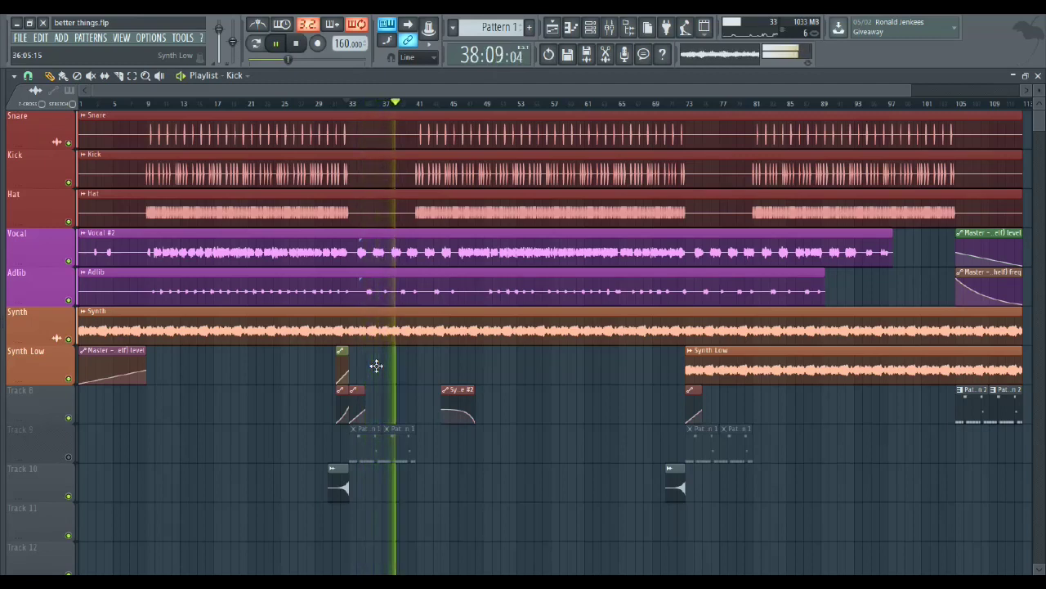
# Unmute Track 9 in the playlist and play the section from just before bar 33.
pyautogui.press('space')
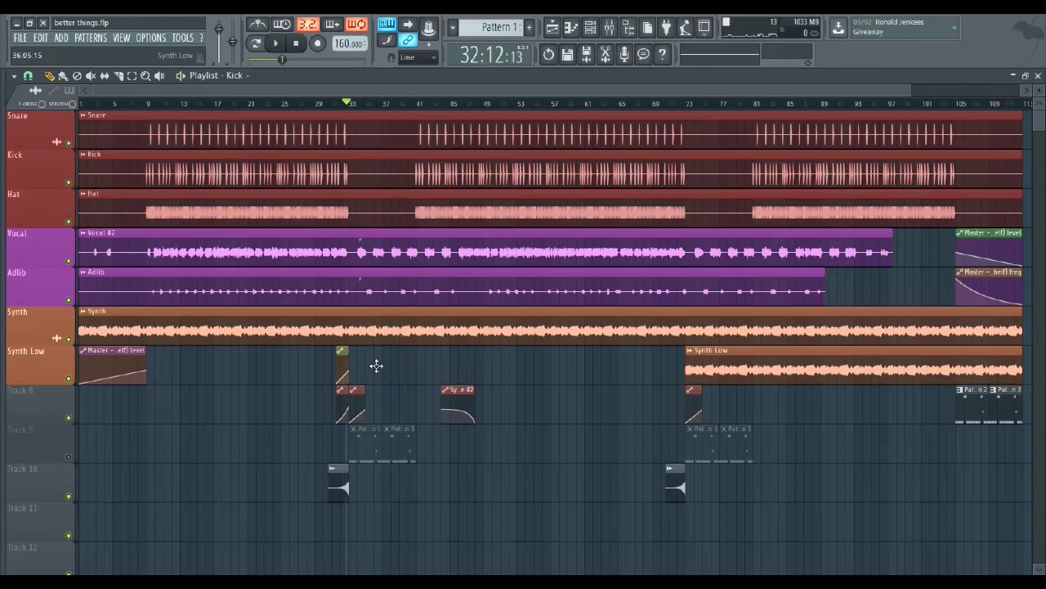
pyautogui.click(362, 454)
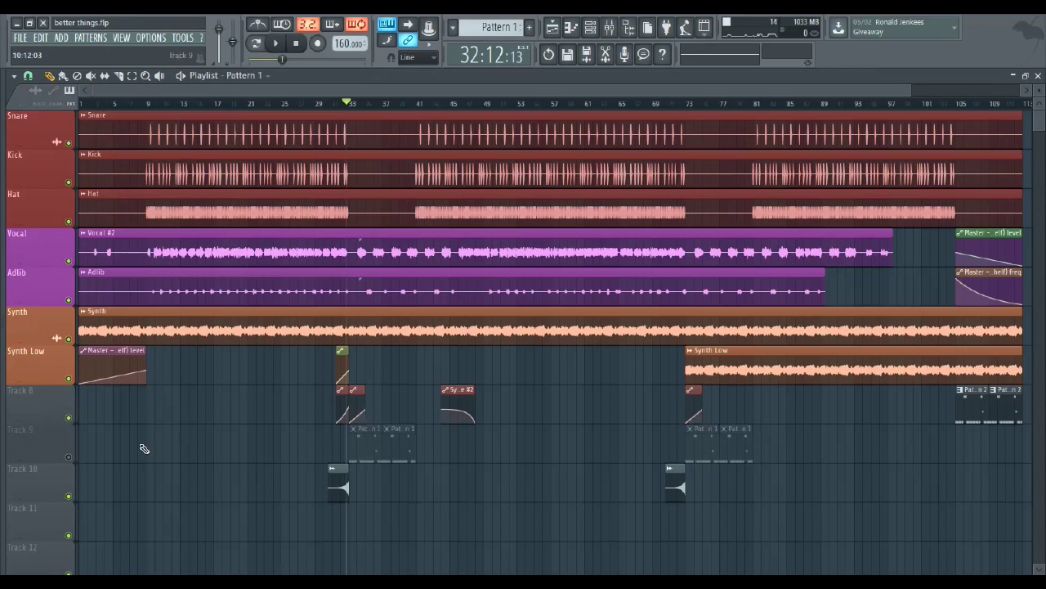
pyautogui.click(68, 457)
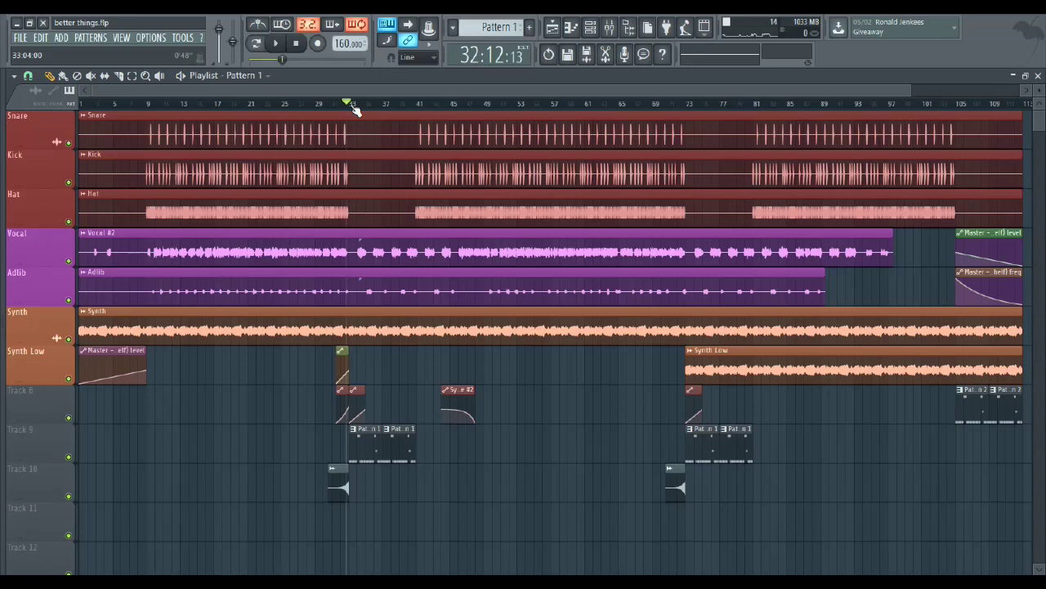
pyautogui.press('space')
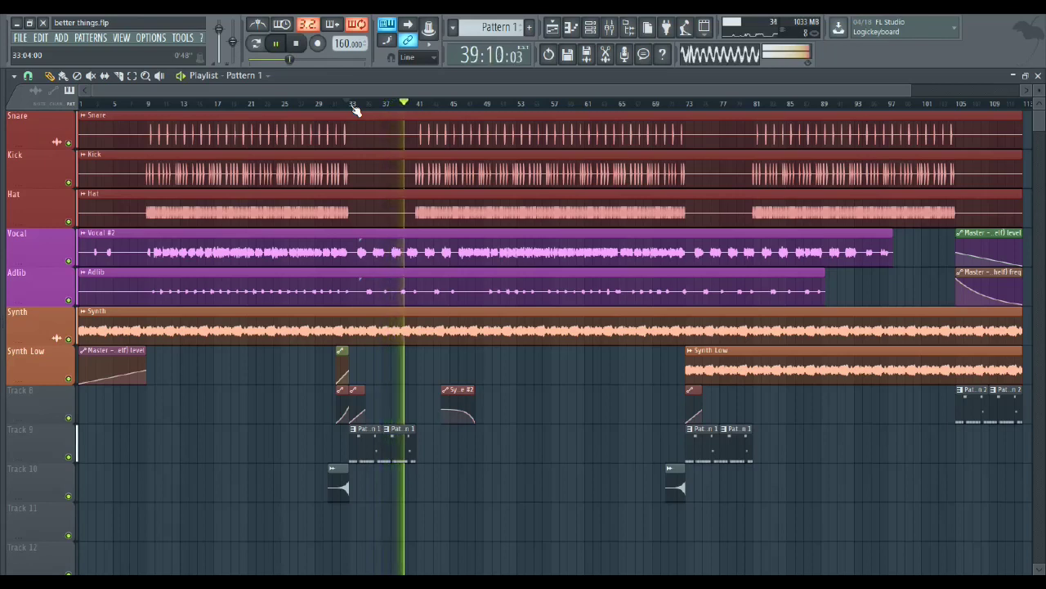
pyautogui.press('space')
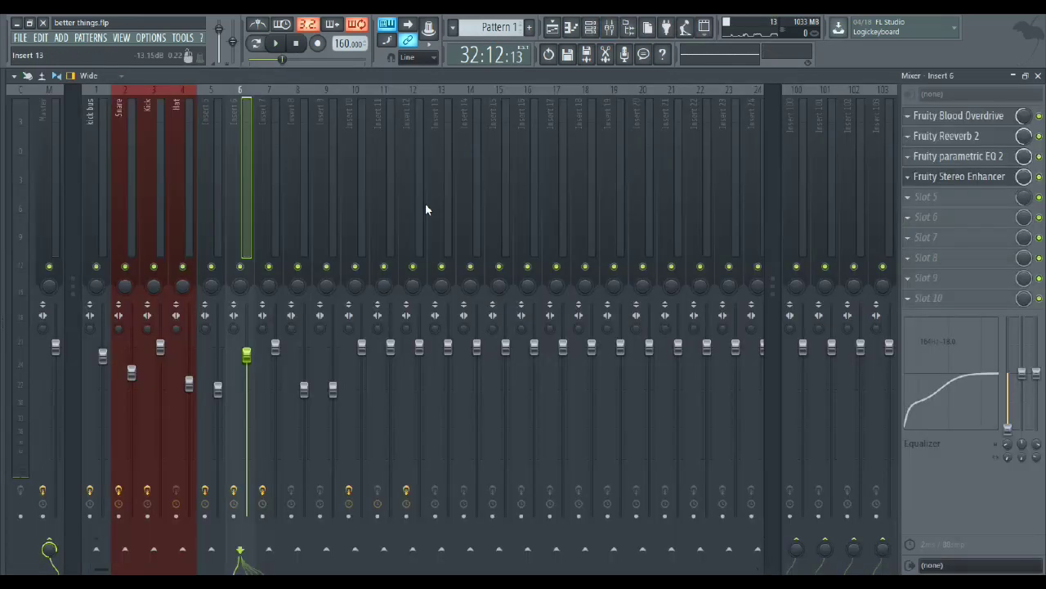
# Bypass Fruity Multiband Compressor on mixer Insert 12 and listen to the section without the insert's effects.
pyautogui.click(609, 27)
pyautogui.click(357, 182)
pyautogui.click(410, 181)
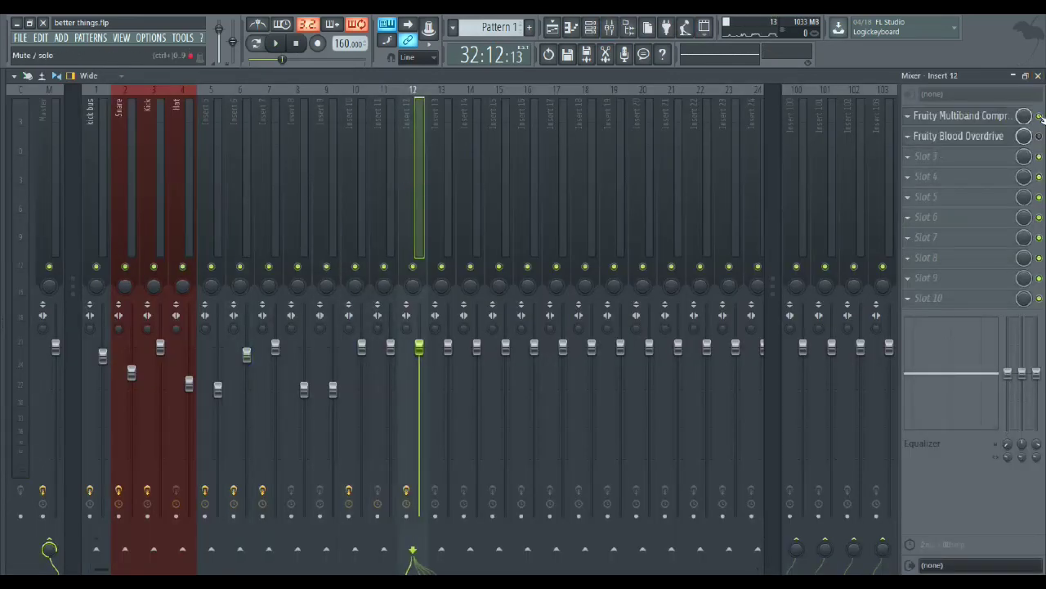
pyautogui.press('space')
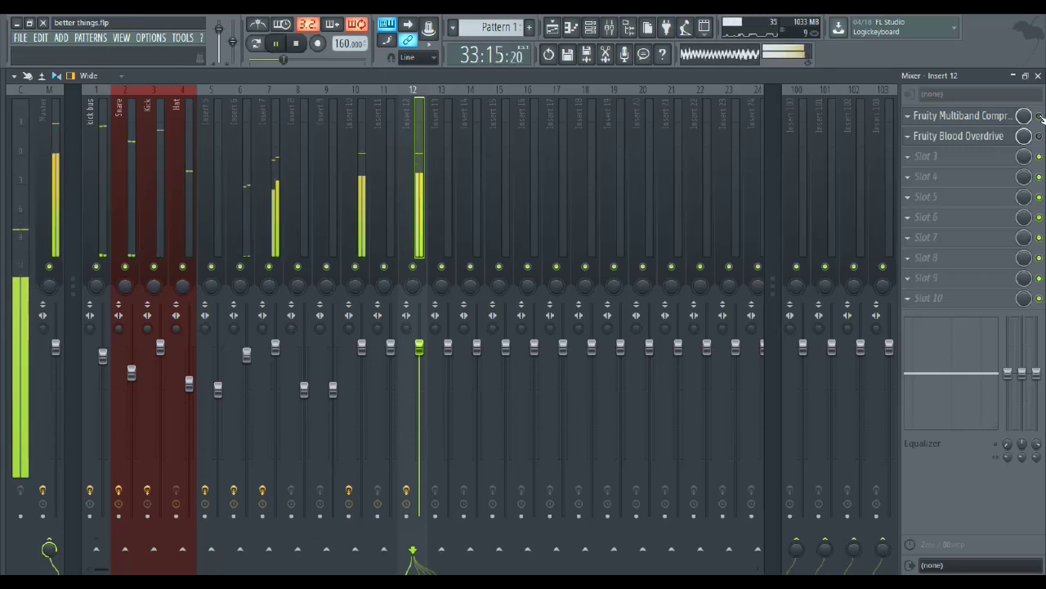
pyautogui.press('space')
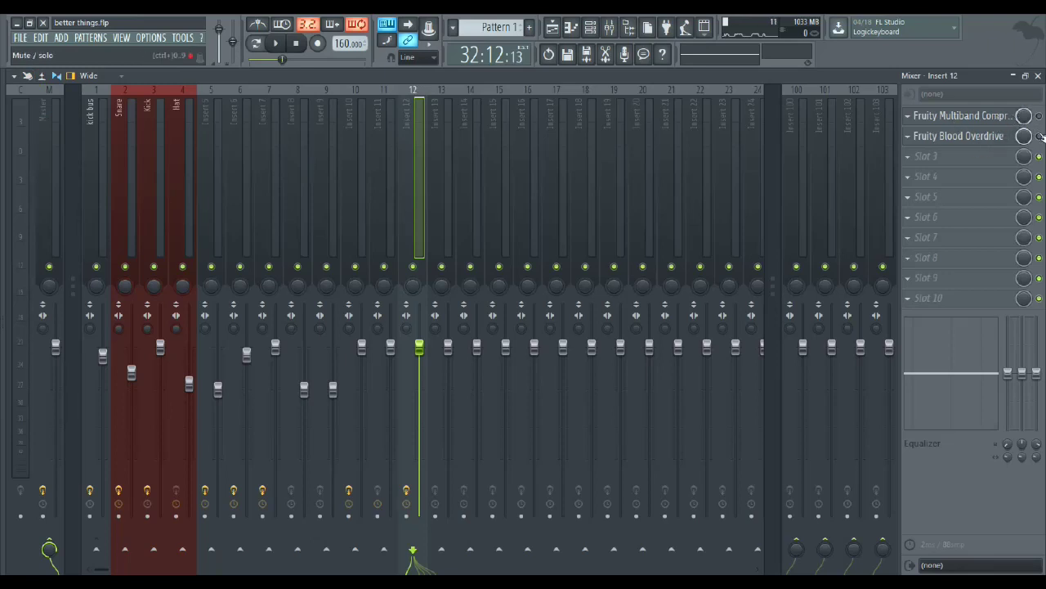
# Re-enable both effects on Insert 12 and check the Fruity Multiband Compressor's settings.
pyautogui.click(1039, 135)
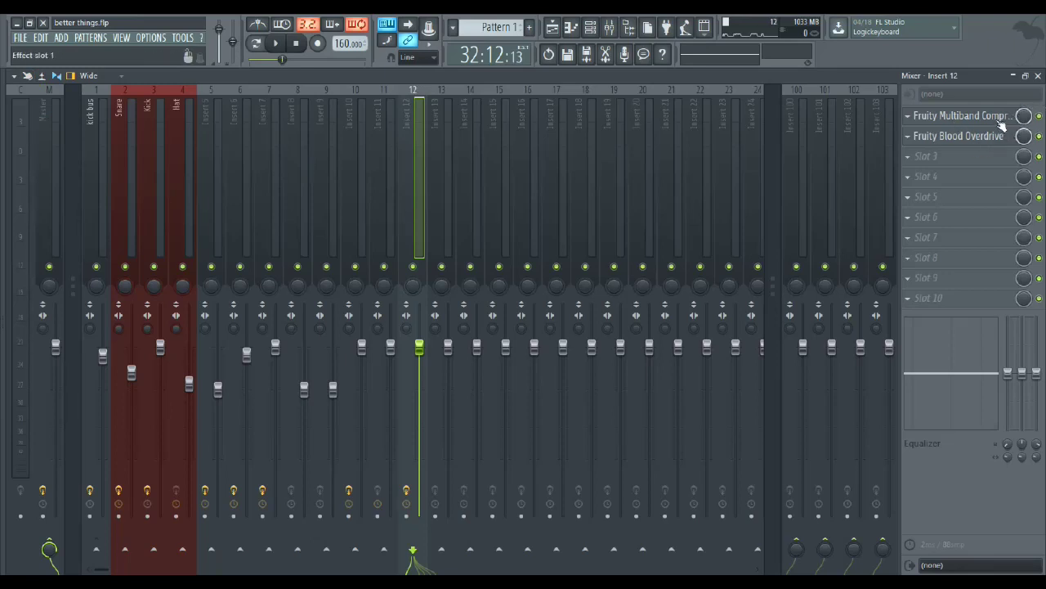
pyautogui.click(1003, 119)
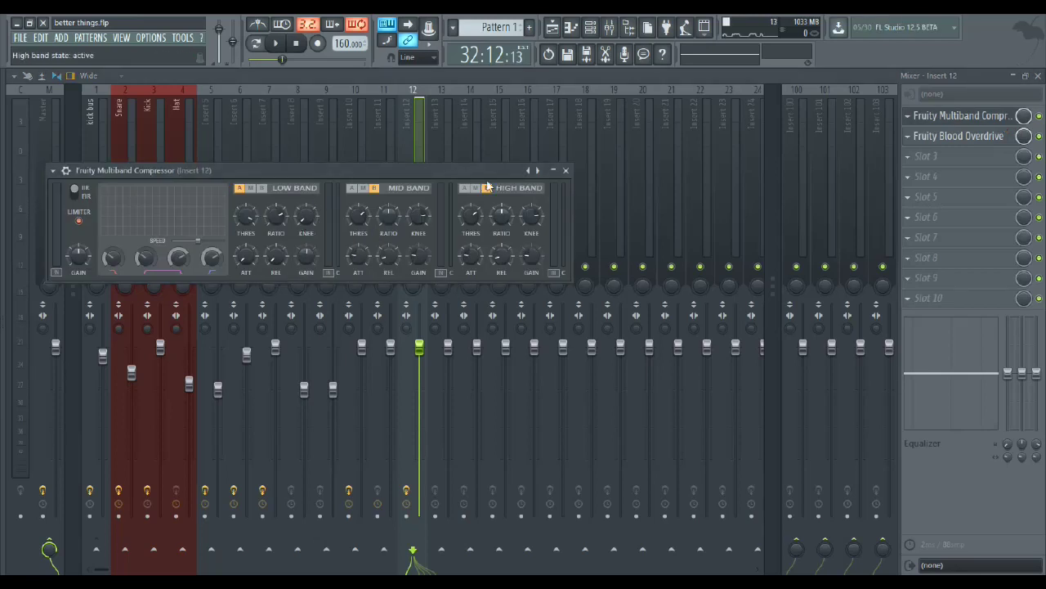
pyautogui.click(566, 170)
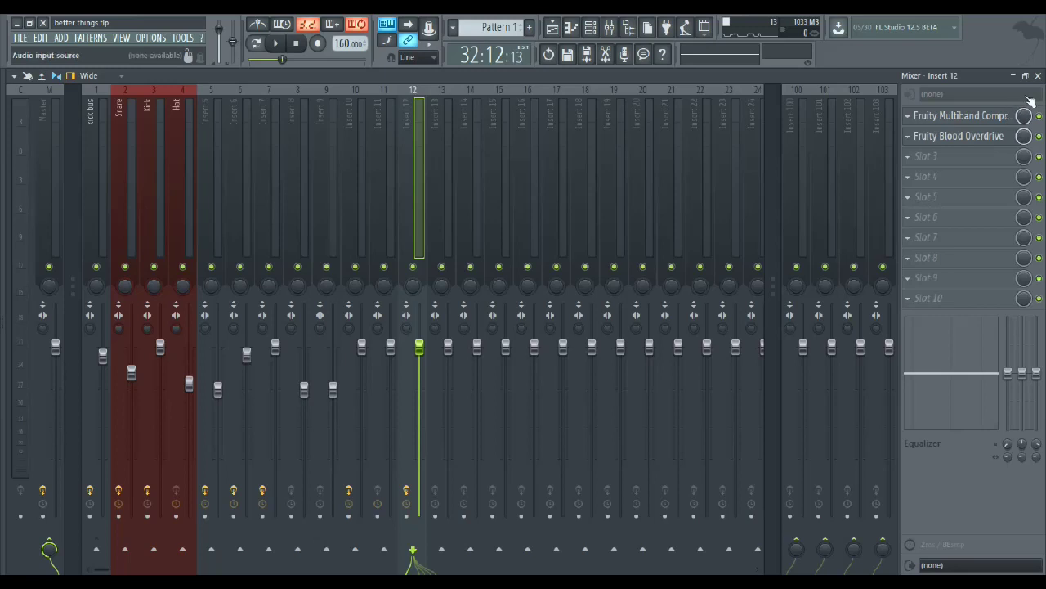
# Compare the section's sound with Insert 12's compressor and overdrive enabled and bypassed, leaving both enabled.
pyautogui.press('space')
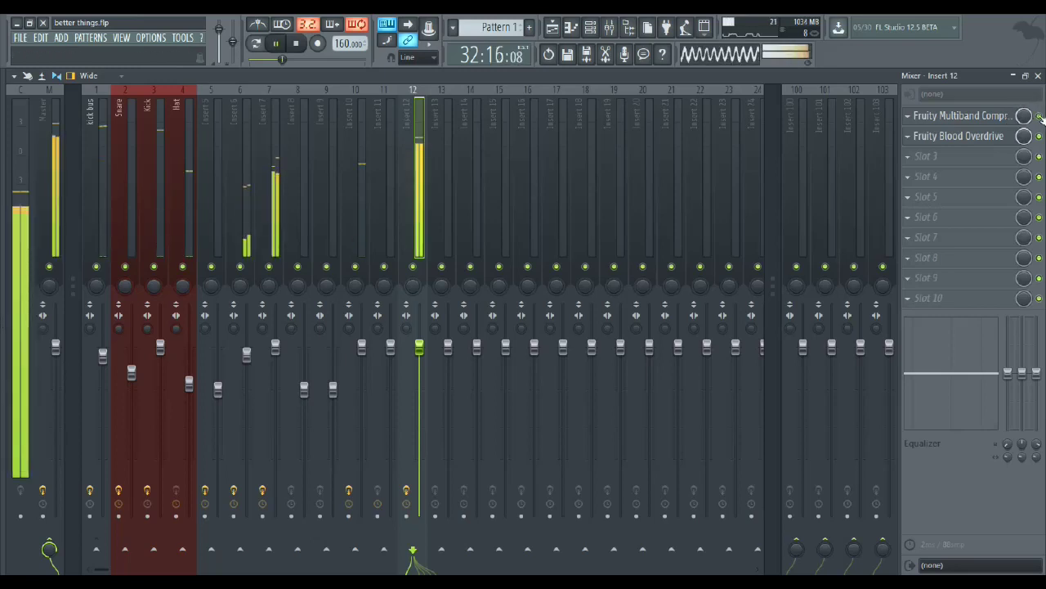
pyautogui.press('space')
pyautogui.click(1039, 116)
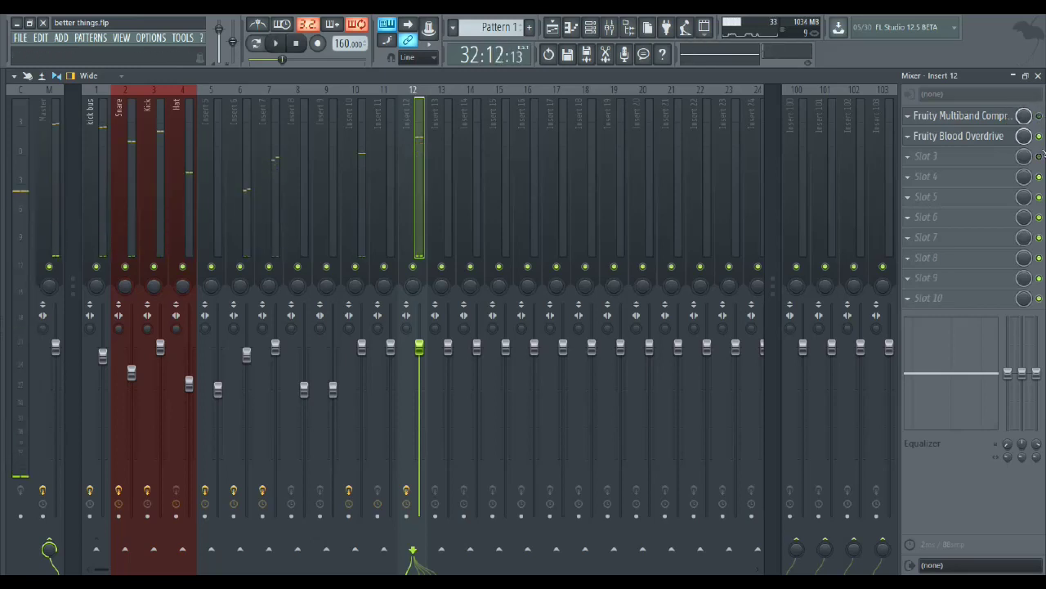
pyautogui.press('space')
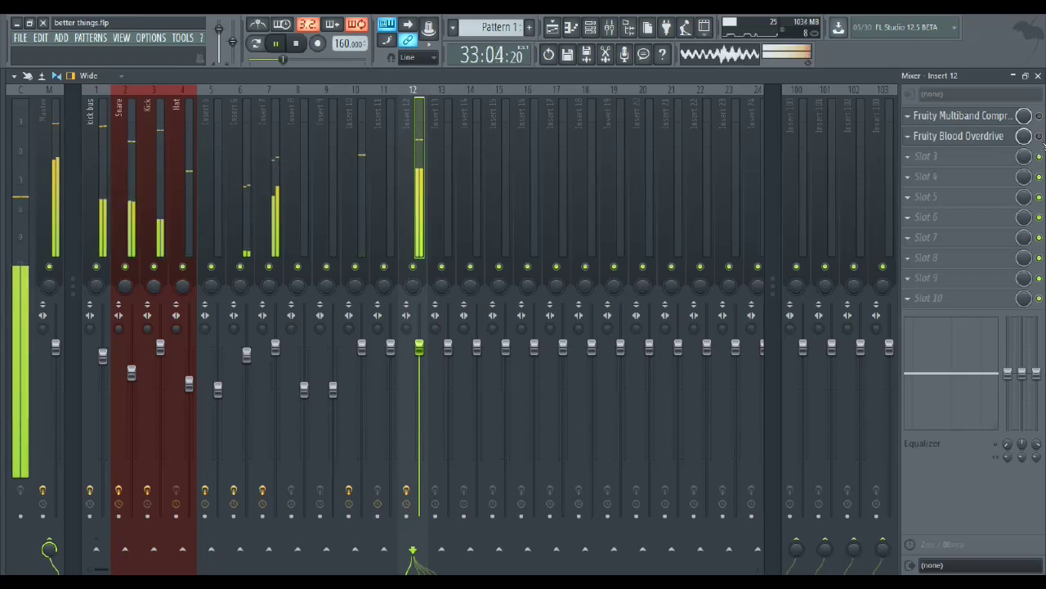
pyautogui.click(1039, 116)
pyautogui.press('space')
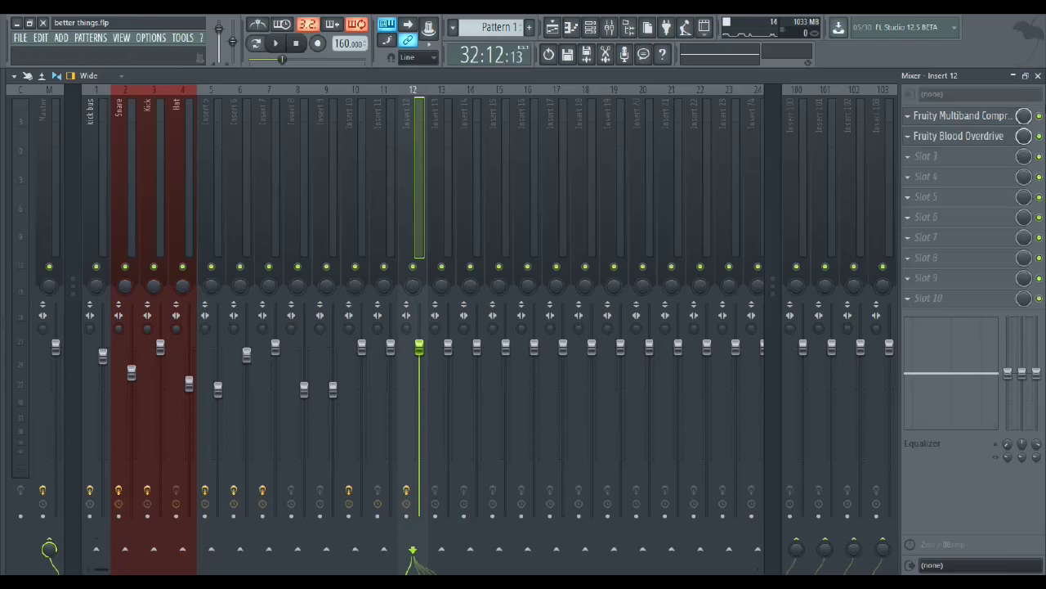
# Play the section with both Insert 12 effects enabled and return to the playlist.
pyautogui.press('space')
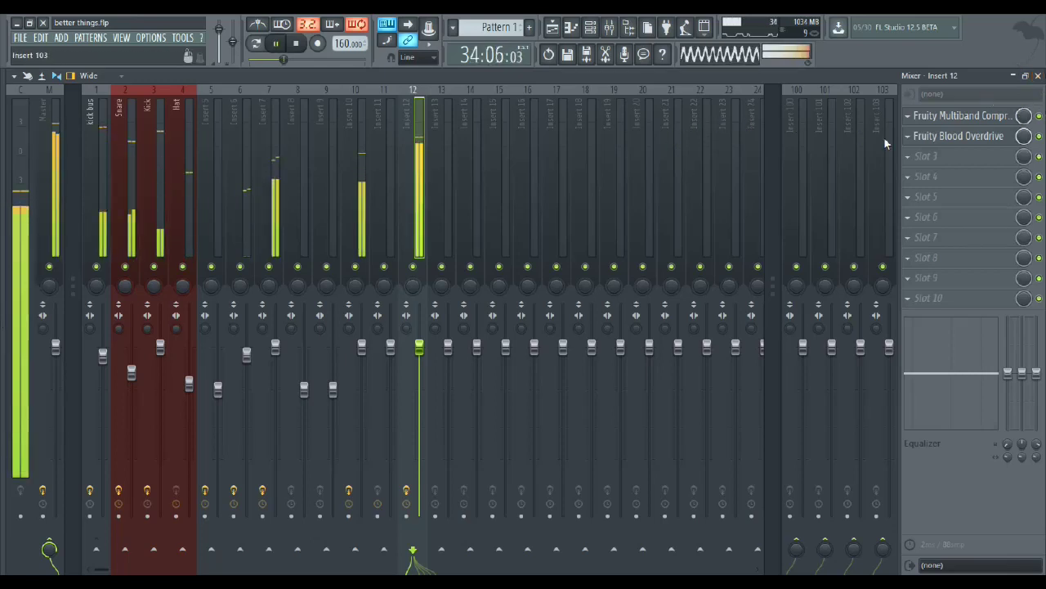
pyautogui.click(1039, 75)
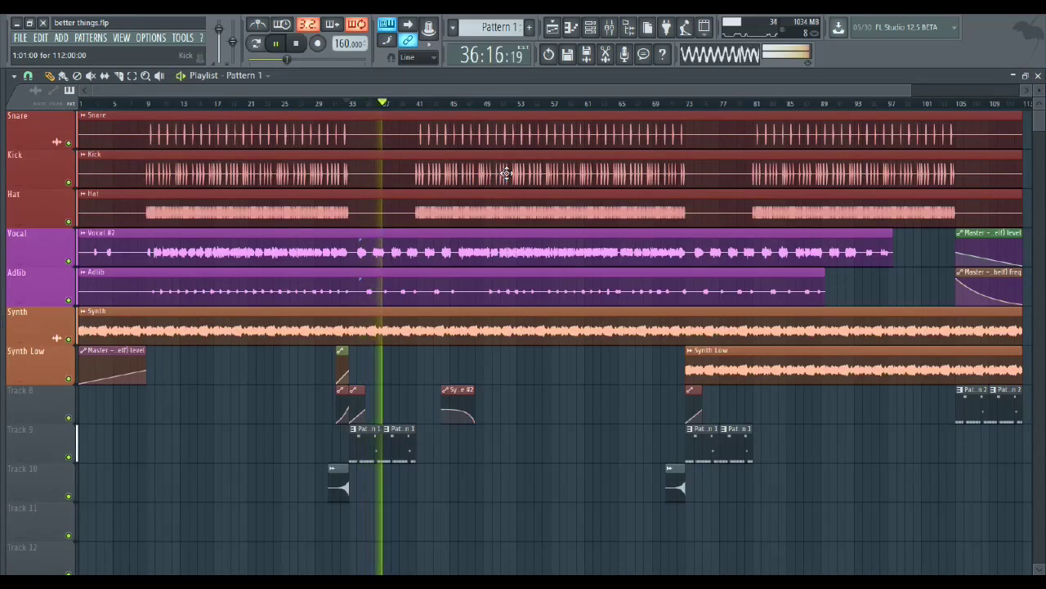
pyautogui.press('space')
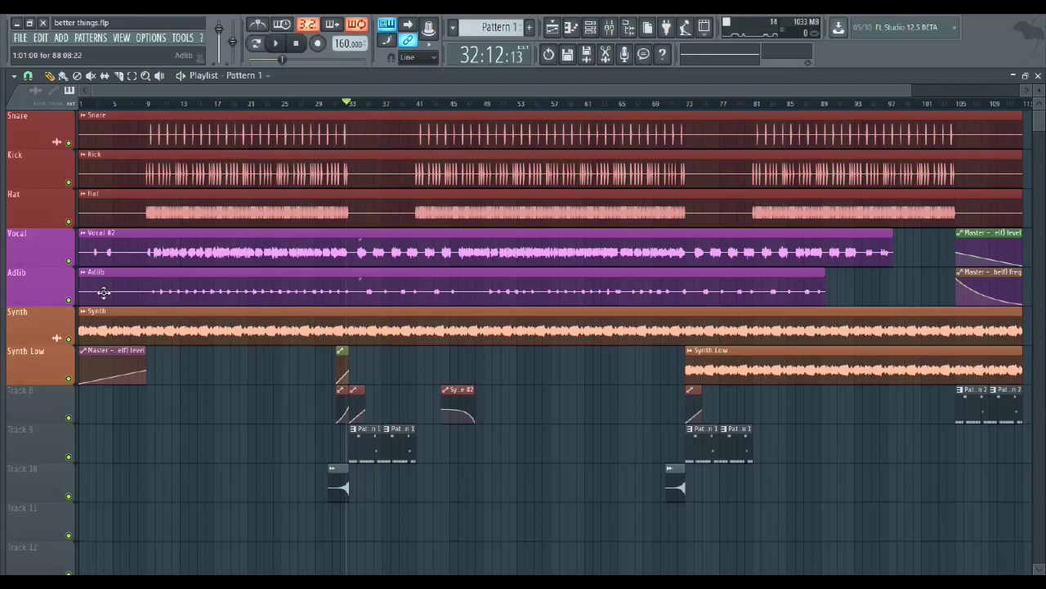
# Restore the deleted Synth Low clip at bar 33 by going back to an earlier state in the current project's history.
pyautogui.moveTo(69, 123)
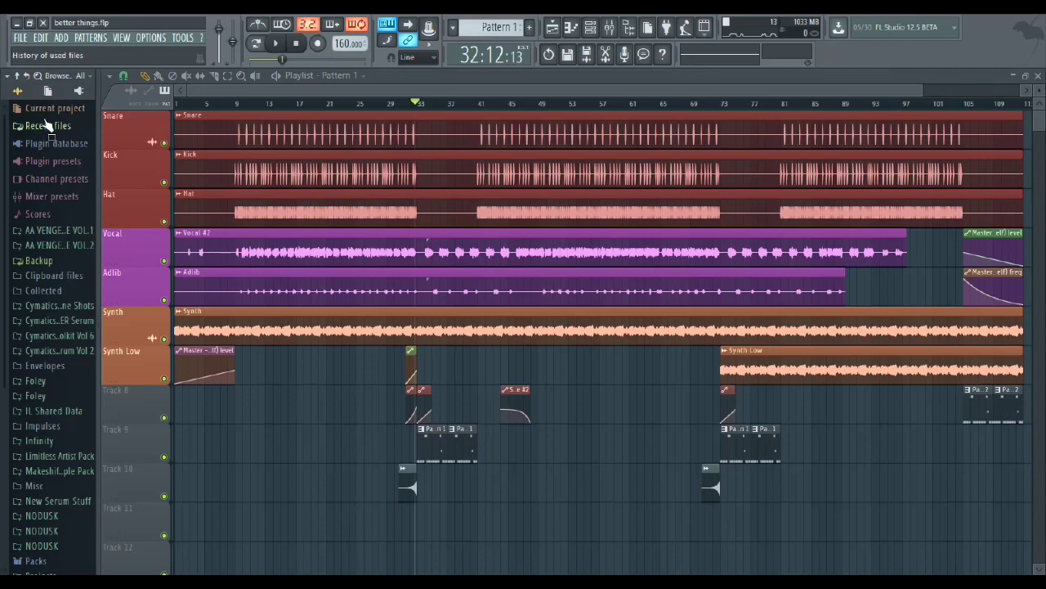
pyautogui.click(46, 124)
pyautogui.click(46, 124)
pyautogui.click(50, 108)
pyautogui.click(48, 124)
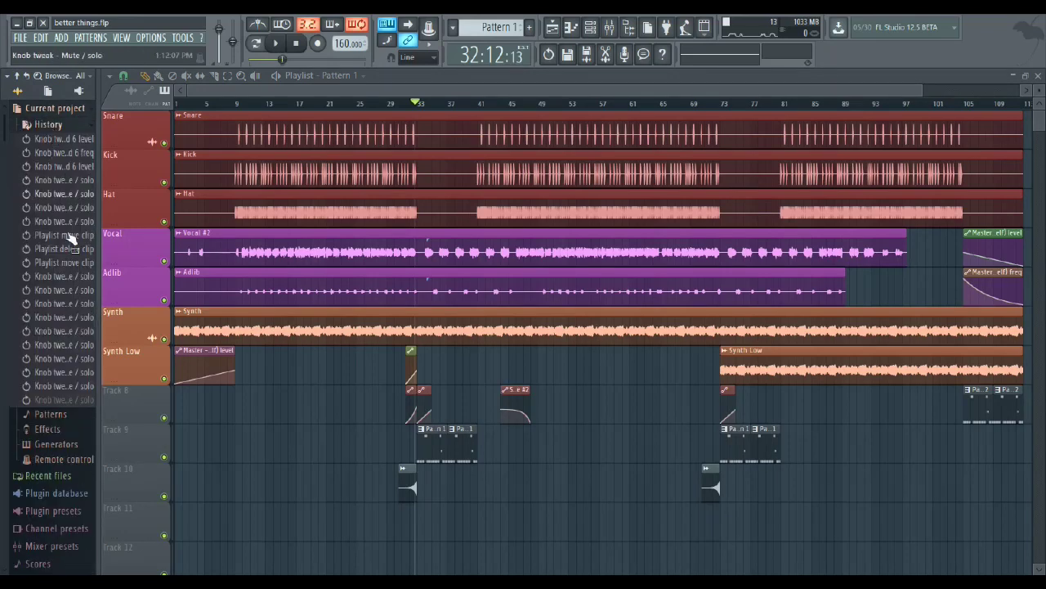
pyautogui.moveTo(61, 392)
pyautogui.mouseDown()
pyautogui.moveTo(80, 322)
pyautogui.moveTo(77, 198)
pyautogui.moveTo(82, 235)
pyautogui.mouseUp()
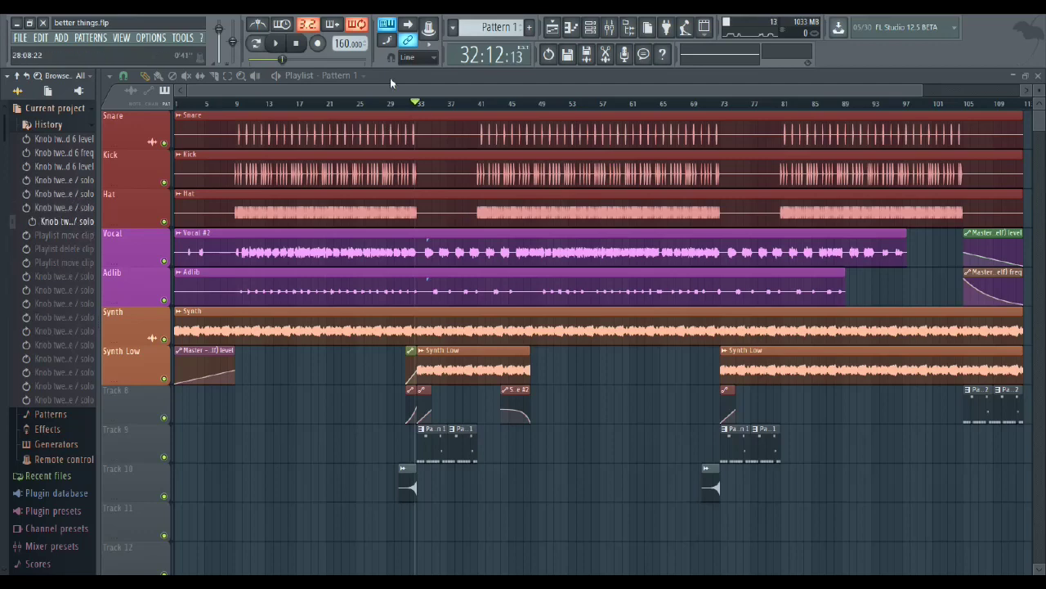
# Check the channel settings and mixer track assignment of the Synth Low clip at bar 33.
pyautogui.click(410, 103)
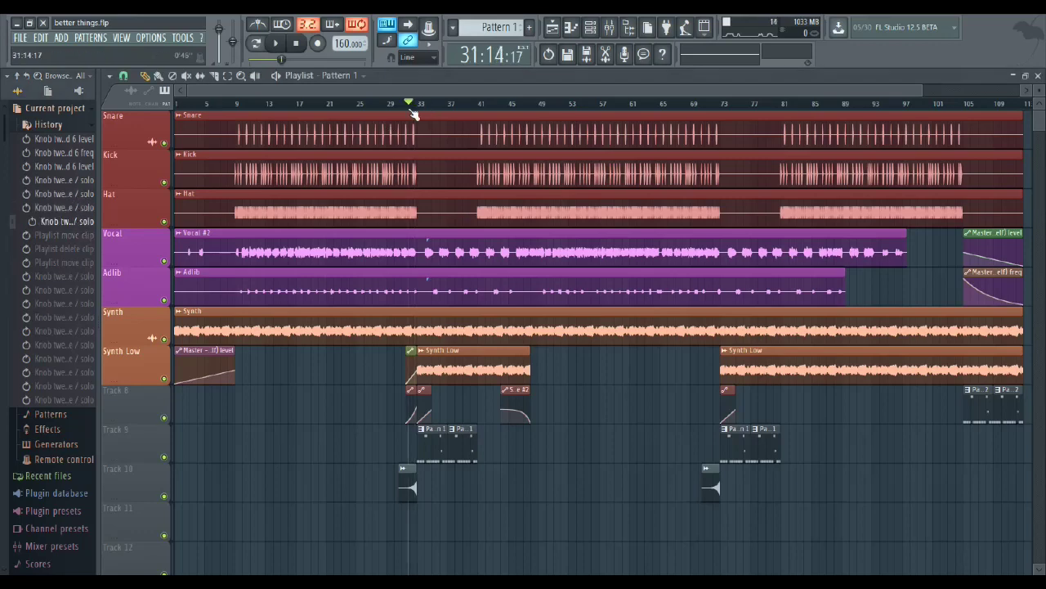
pyautogui.click(609, 27)
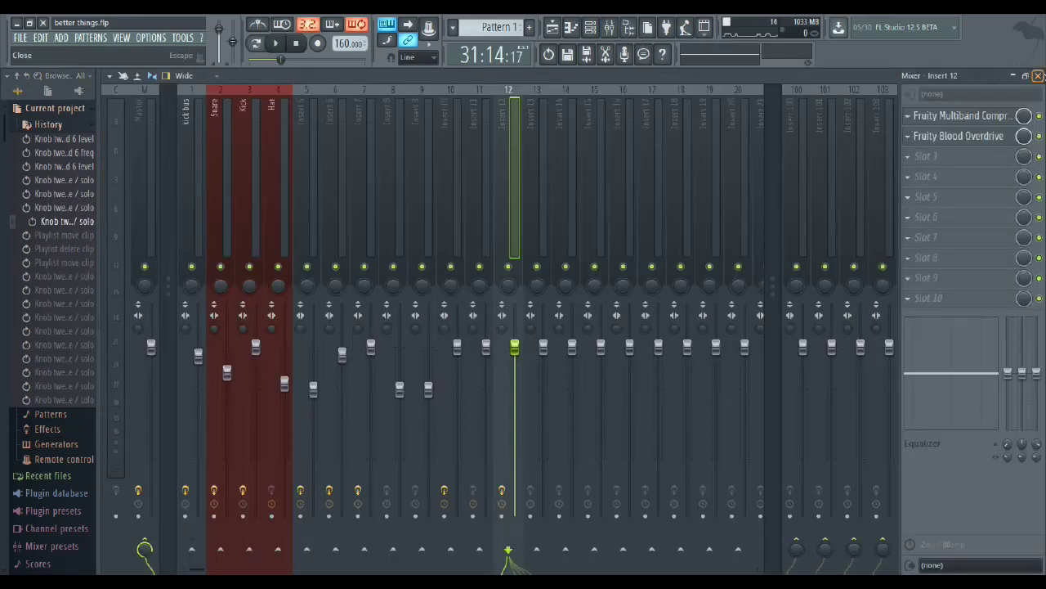
pyautogui.click(1039, 75)
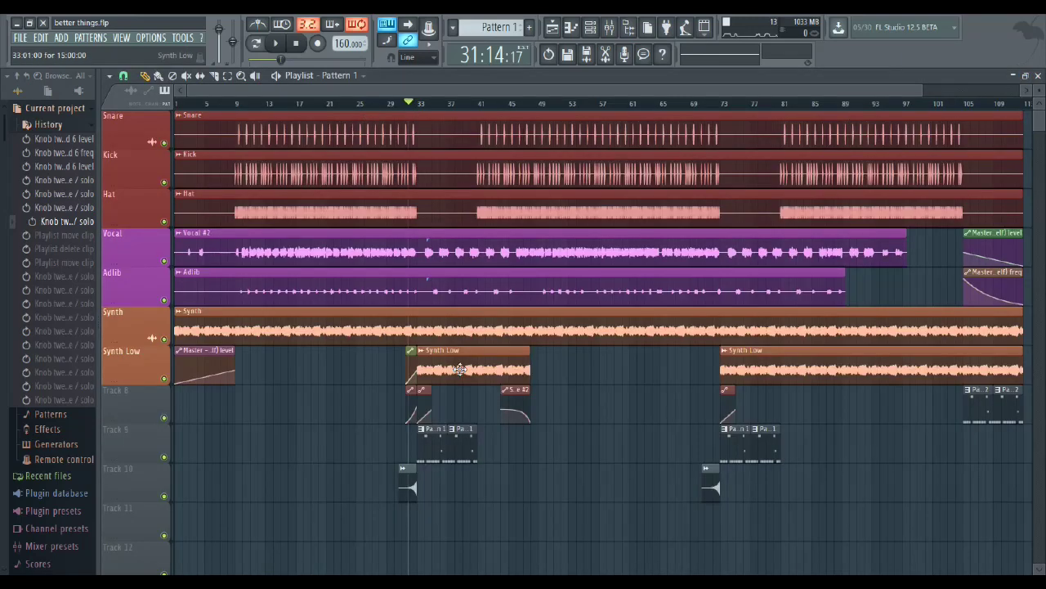
pyautogui.click(363, 104)
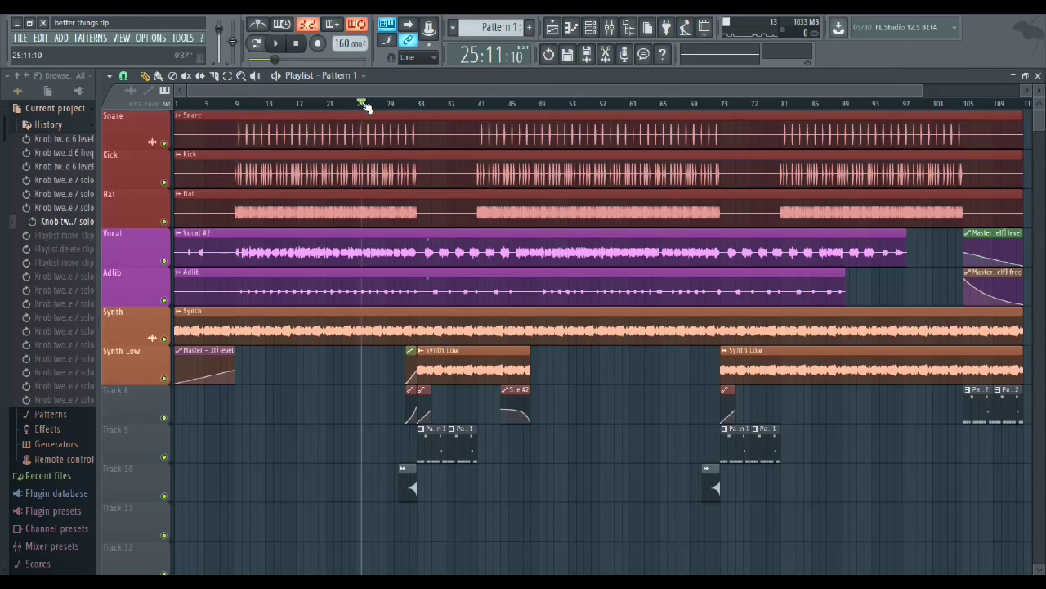
pyautogui.click(445, 331)
pyautogui.click(420, 104)
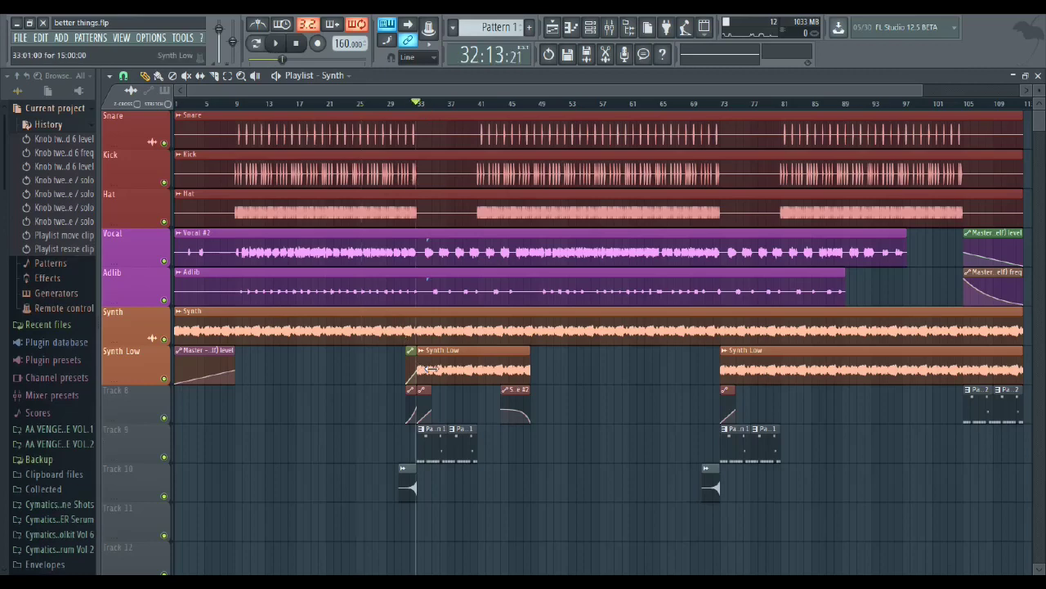
pyautogui.doubleClick(425, 363)
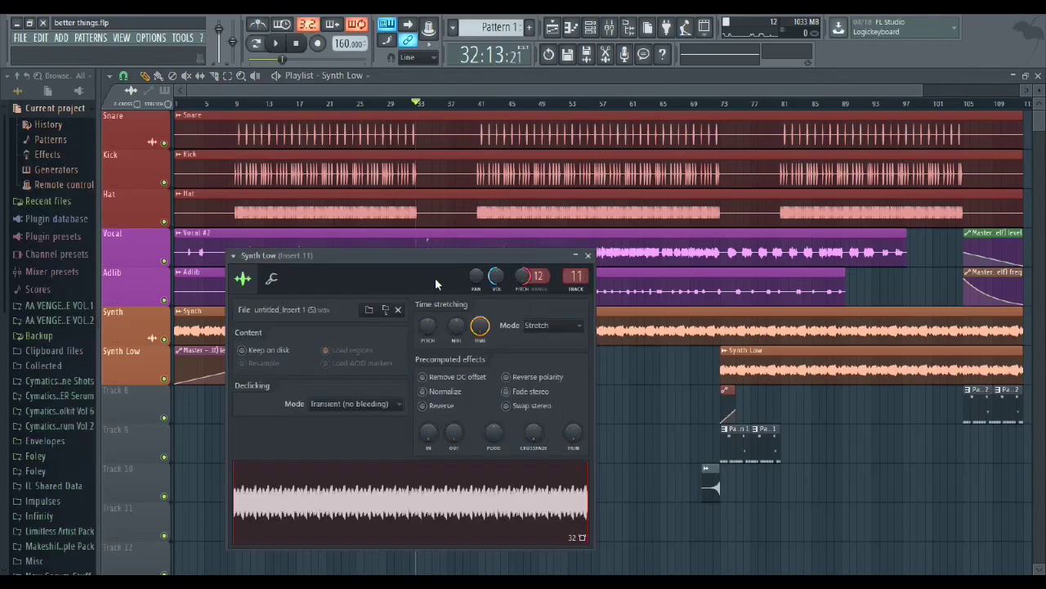
pyautogui.click(587, 255)
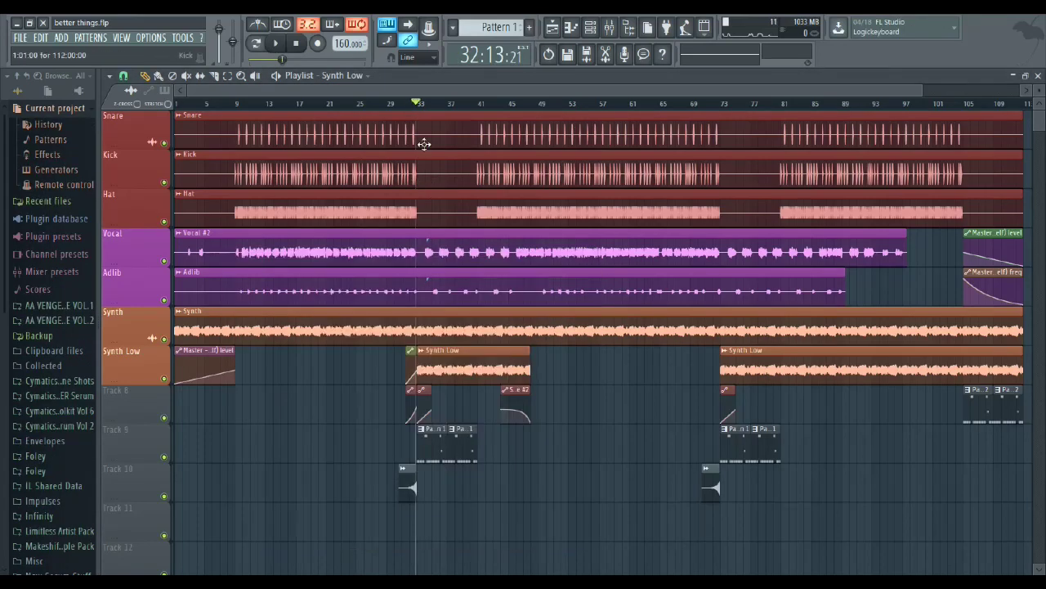
# Play from about bar 31, examine the Insert 11 and Insert 12 levels in the mixer, and return to the playlist.
pyautogui.click(402, 104)
pyautogui.press('space')
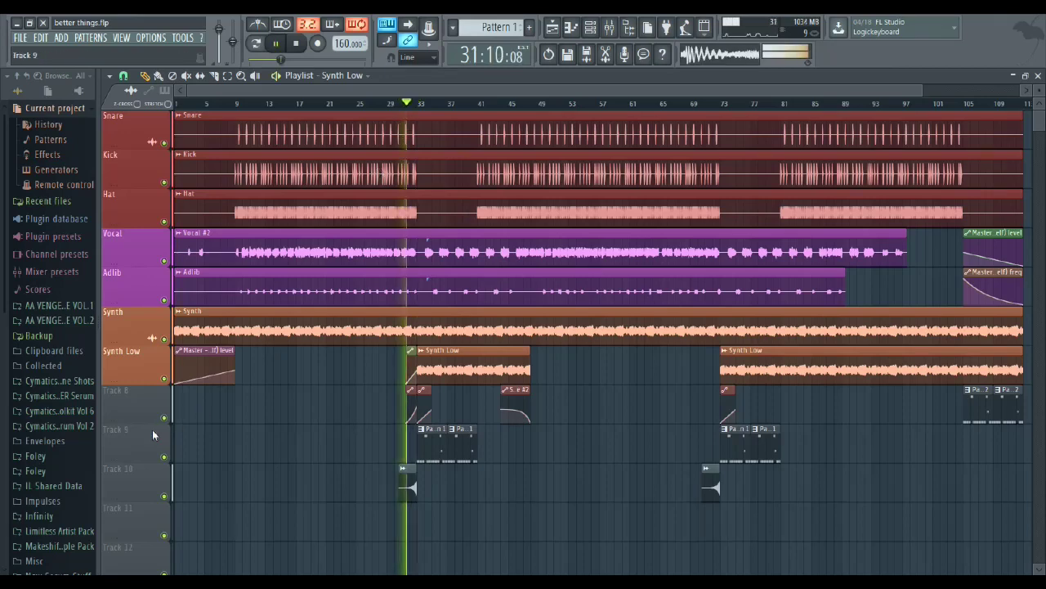
pyautogui.press('F9')
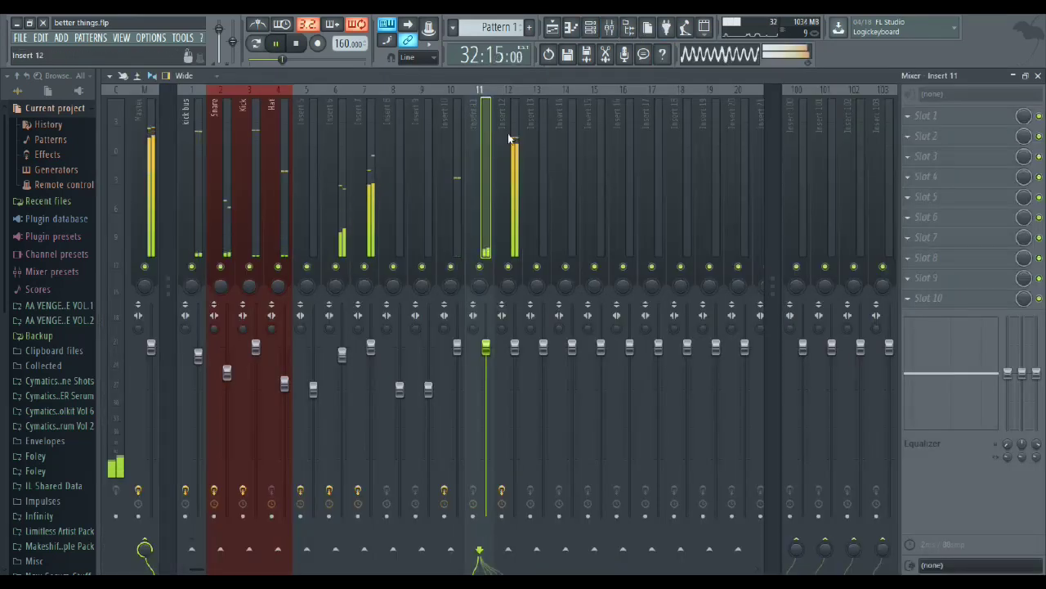
pyautogui.click(508, 139)
pyautogui.press('F5')
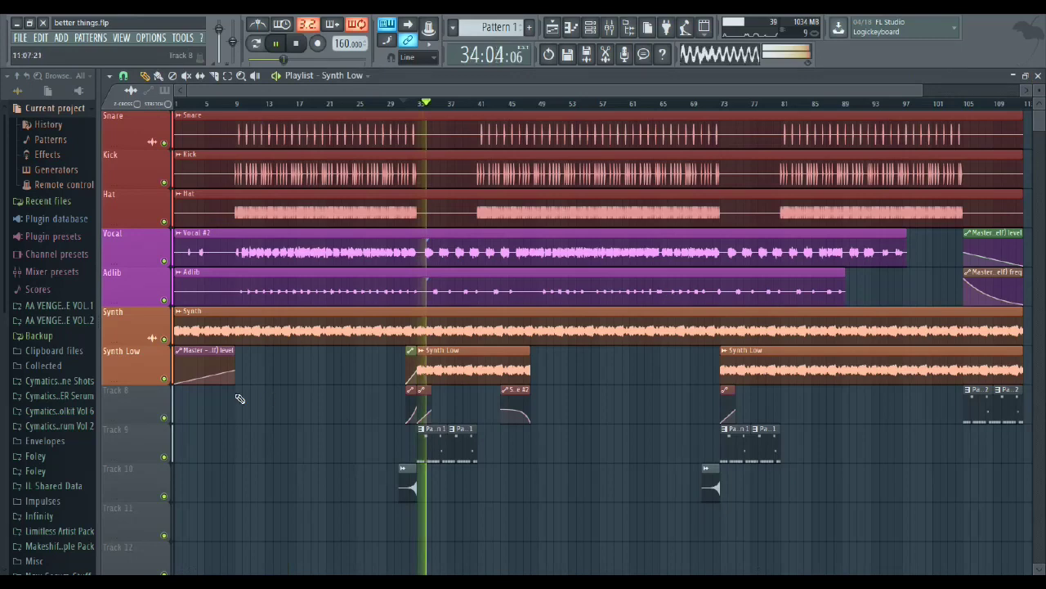
# Listen to the Synth Low track soloed and together with Synth, stop playback, and unmute all playlist tracks again.
pyautogui.rightClick(165, 379)
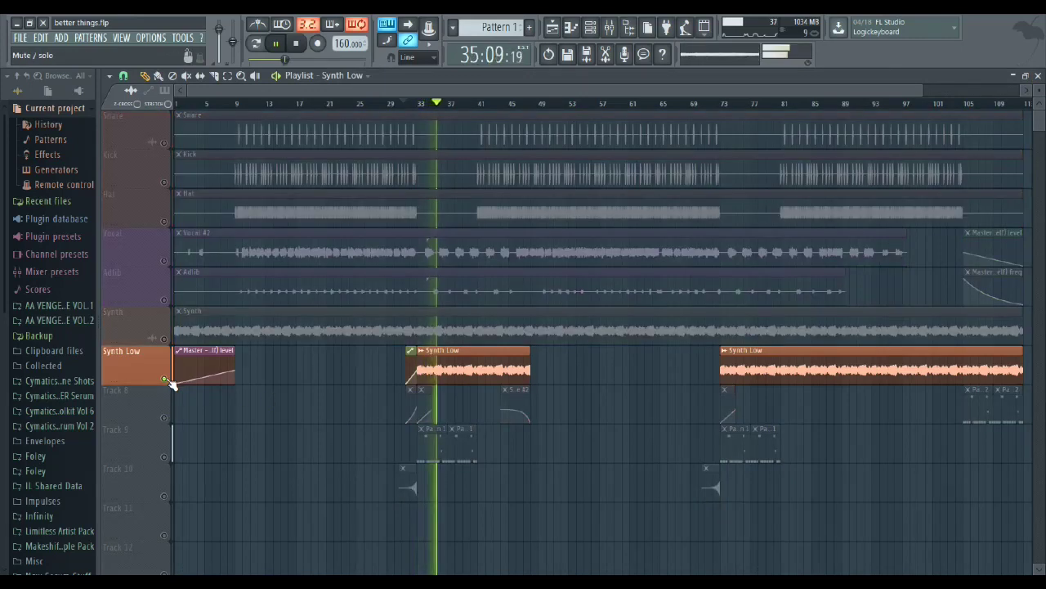
pyautogui.click(164, 339)
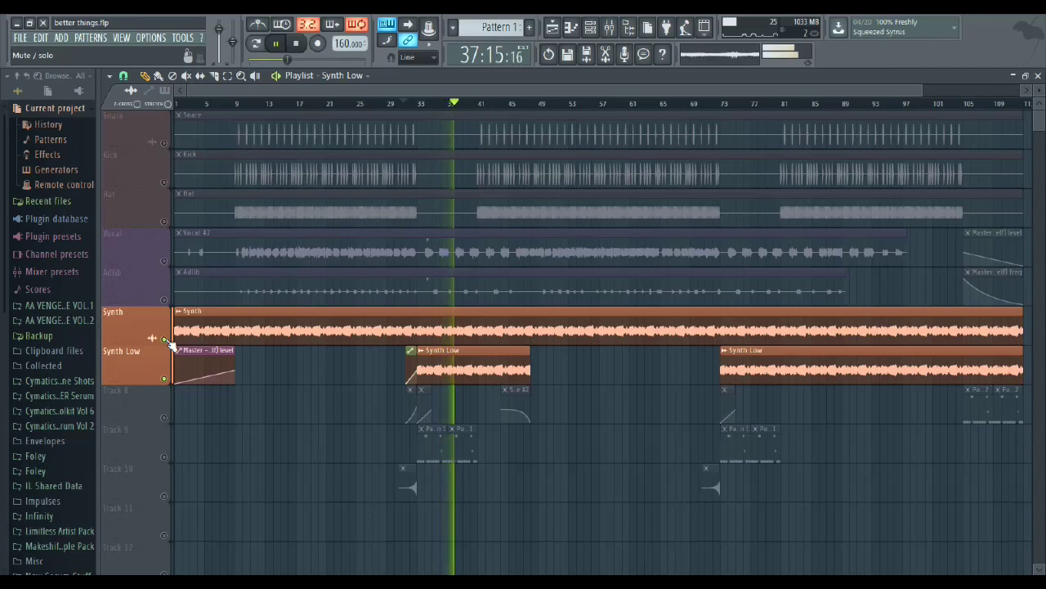
pyautogui.press('space')
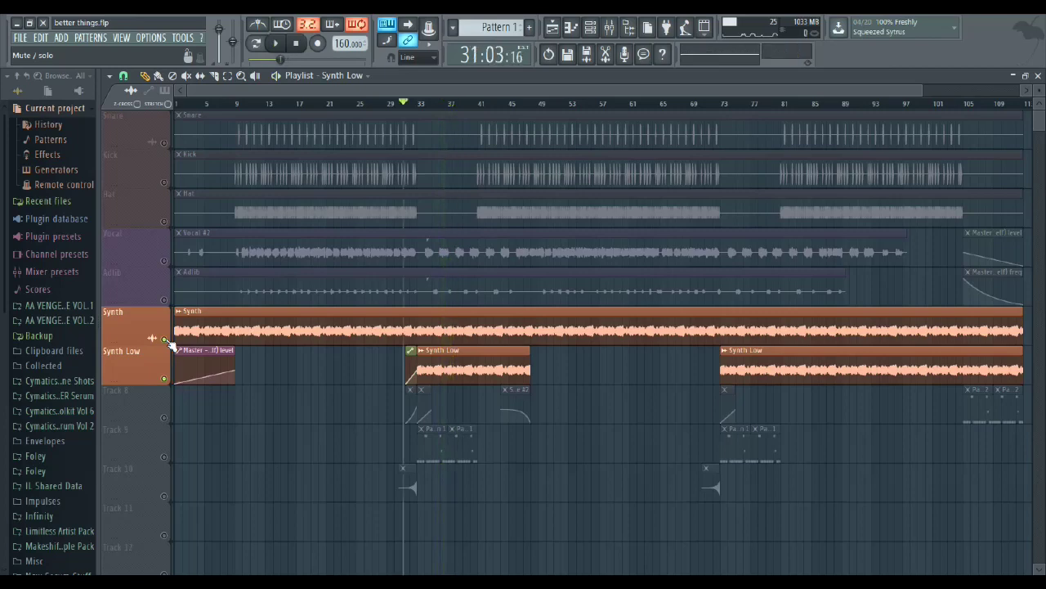
pyautogui.click(164, 418)
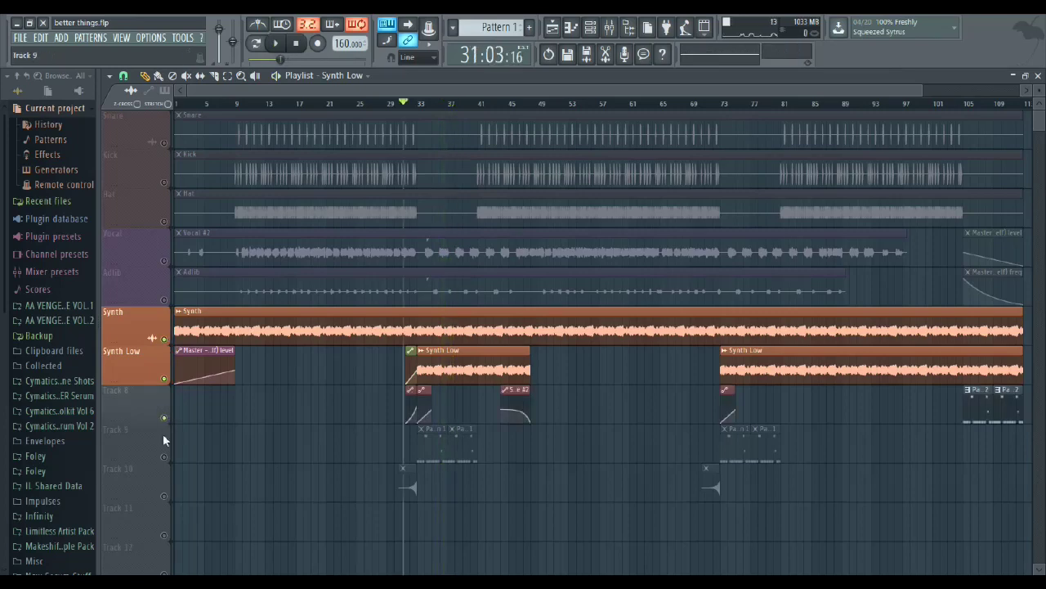
pyautogui.rightClick(164, 419)
pyautogui.rightClick(165, 419)
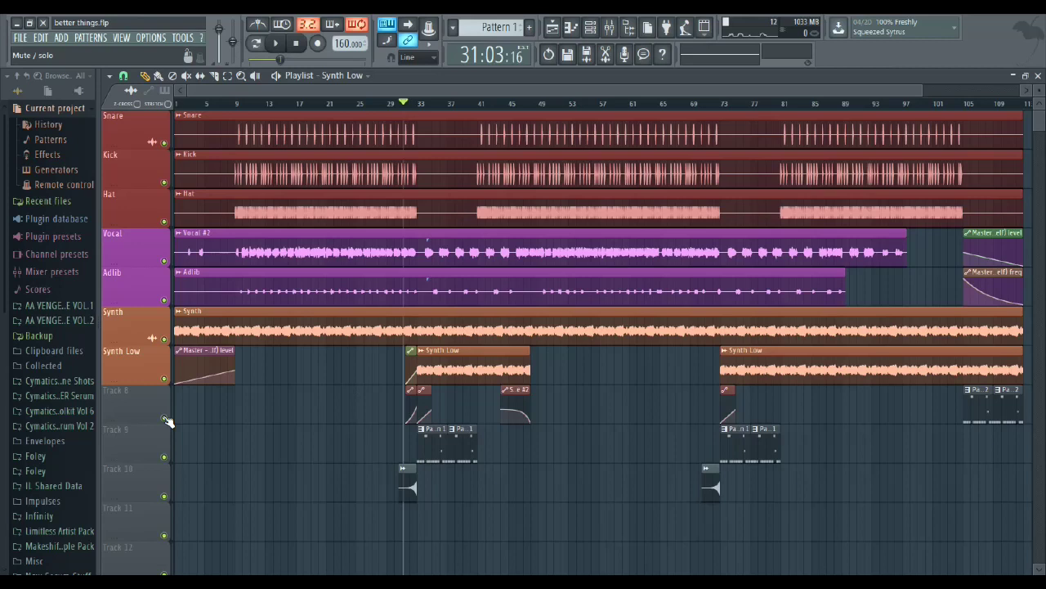
# Play the full mix from about bar 31, muting and unmuting the Synth Low track to compare, and stop playback.
pyautogui.press('space')
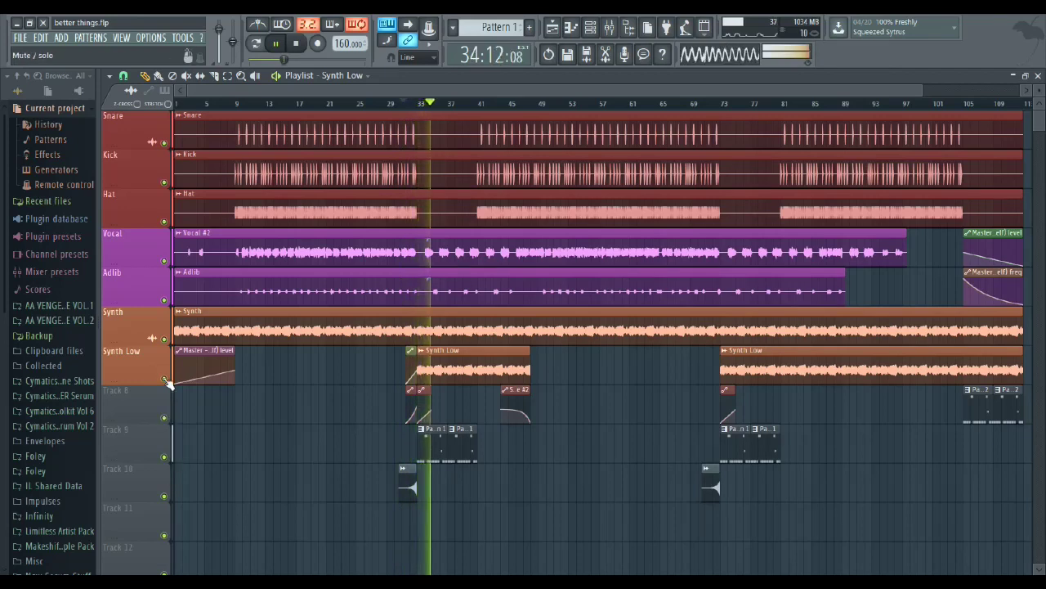
pyautogui.click(166, 381)
pyautogui.click(166, 381)
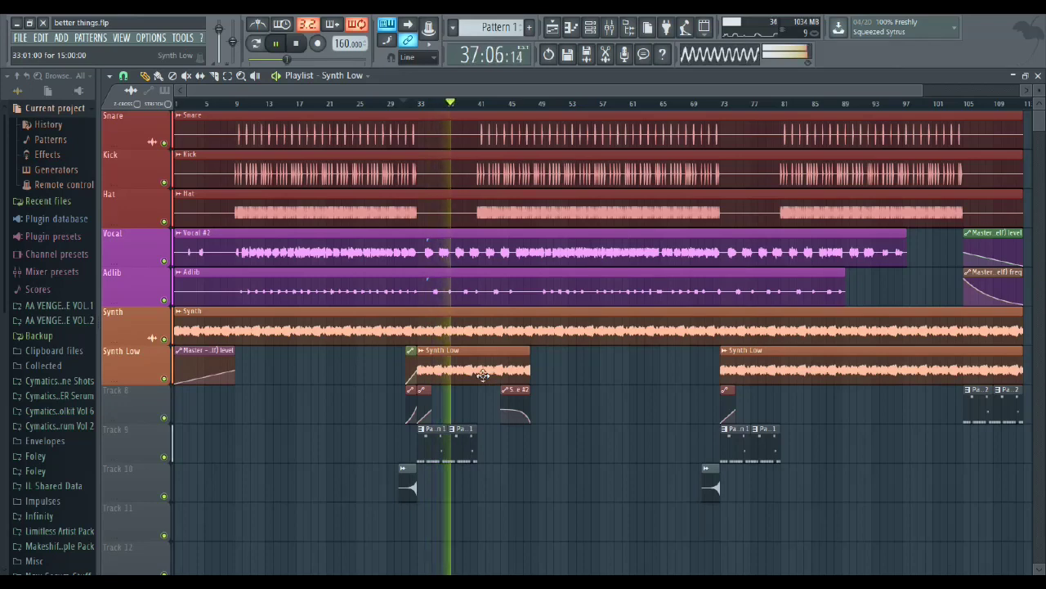
pyautogui.press('space')
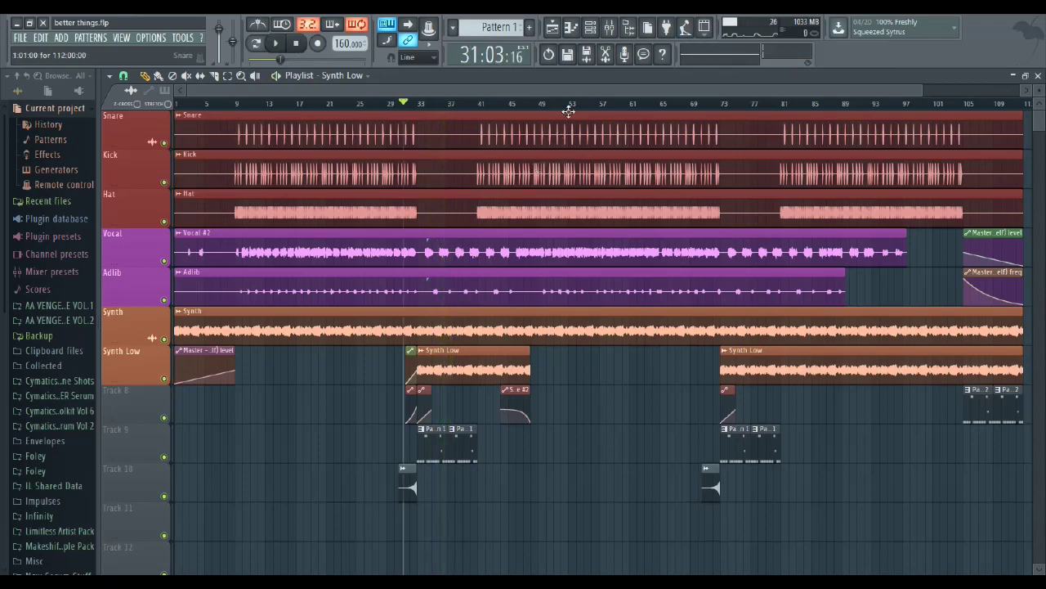
# Review the effects and levels of Inserts 12, 10, 6 and 5 in the mixer during playback, and return to the playlist.
pyautogui.press('F9')
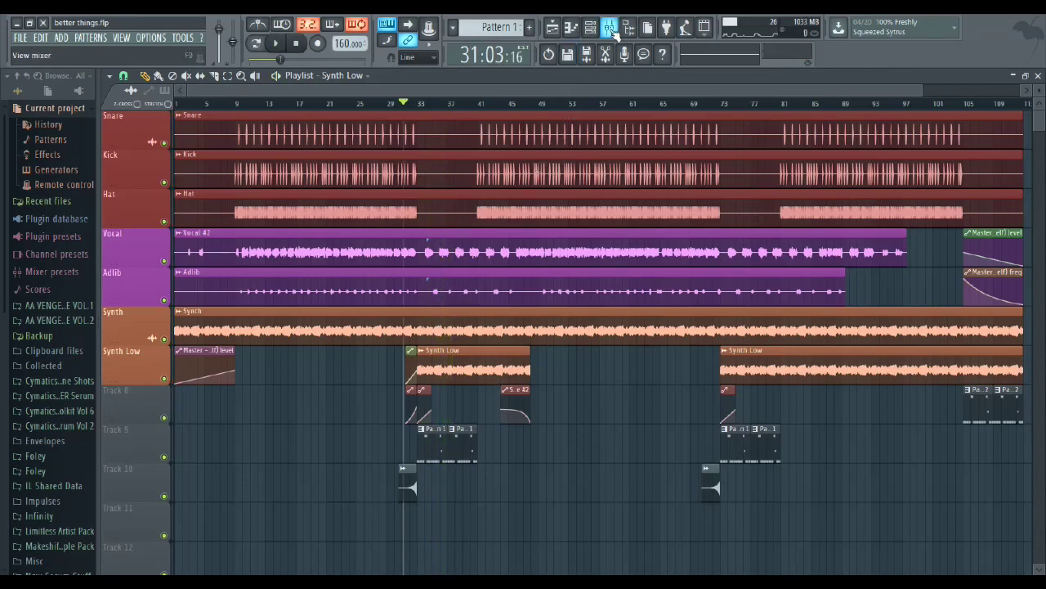
pyautogui.click(476, 121)
pyautogui.click(503, 119)
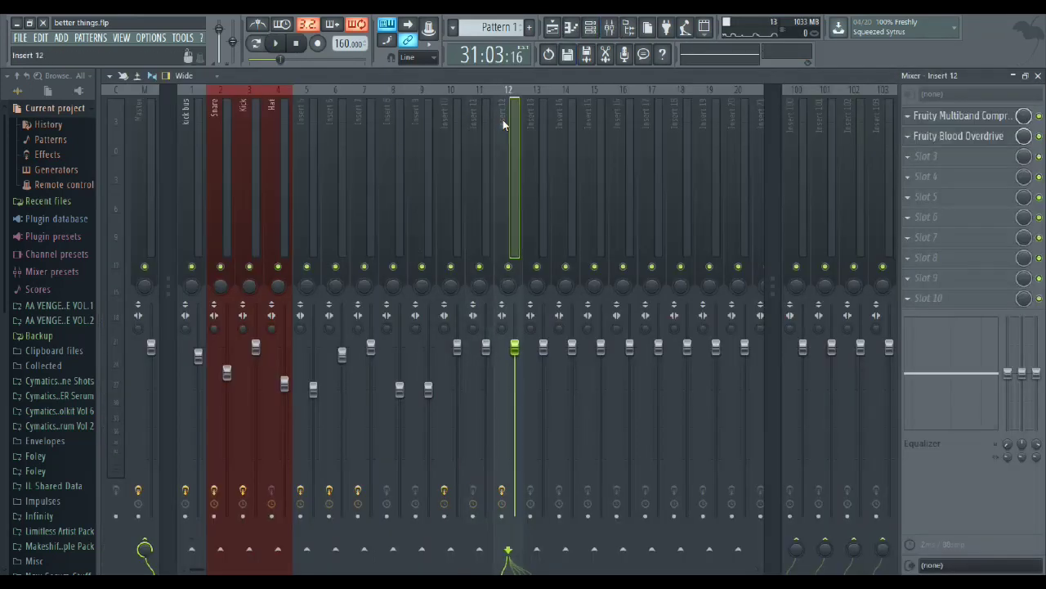
pyautogui.press('space')
pyautogui.click(470, 156)
pyautogui.click(453, 155)
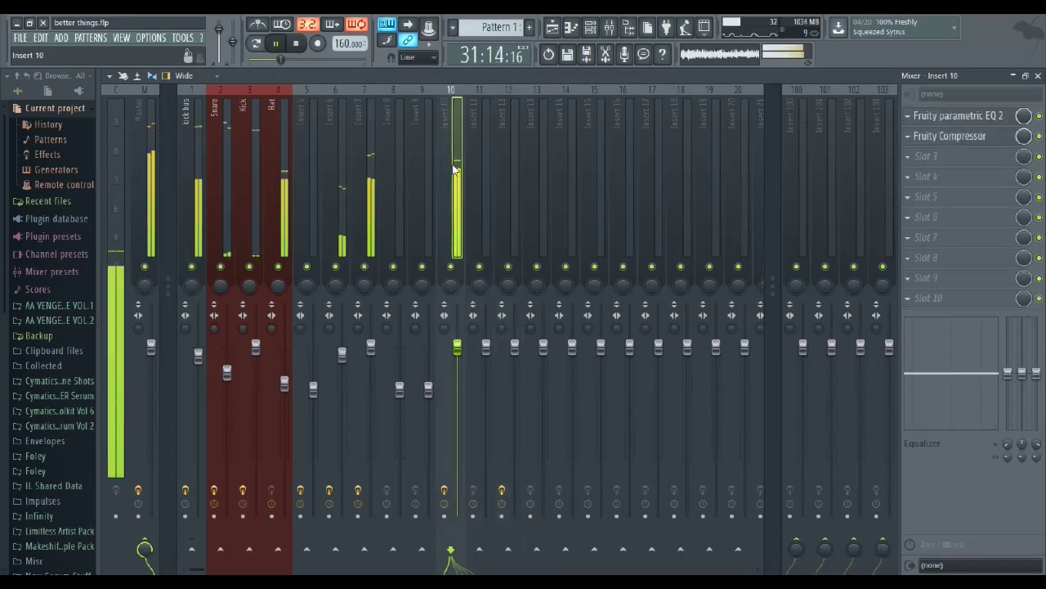
pyautogui.click(355, 155)
pyautogui.click(340, 162)
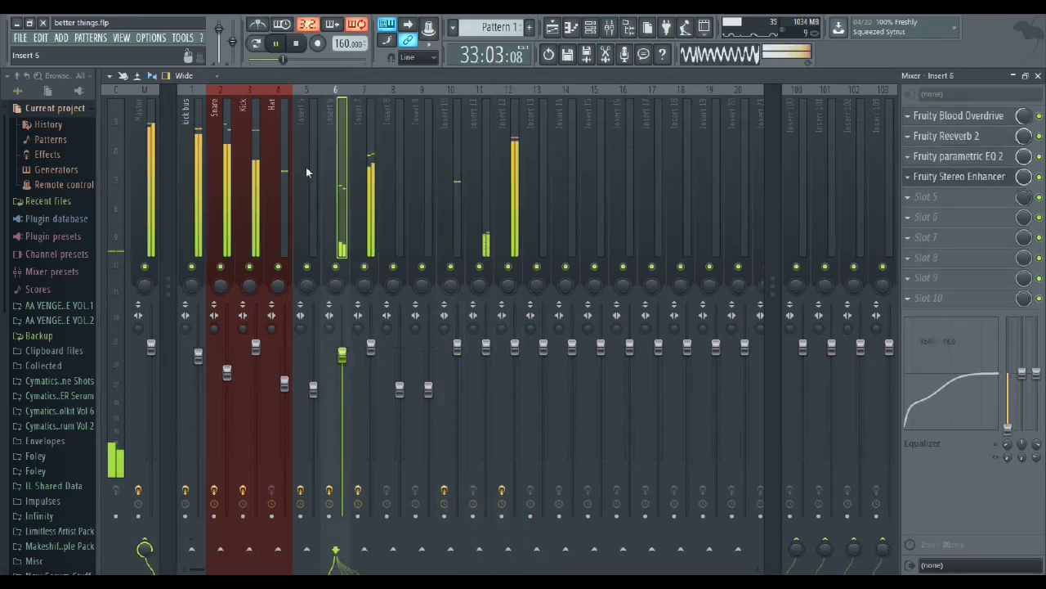
pyautogui.click(305, 167)
pyautogui.press('space')
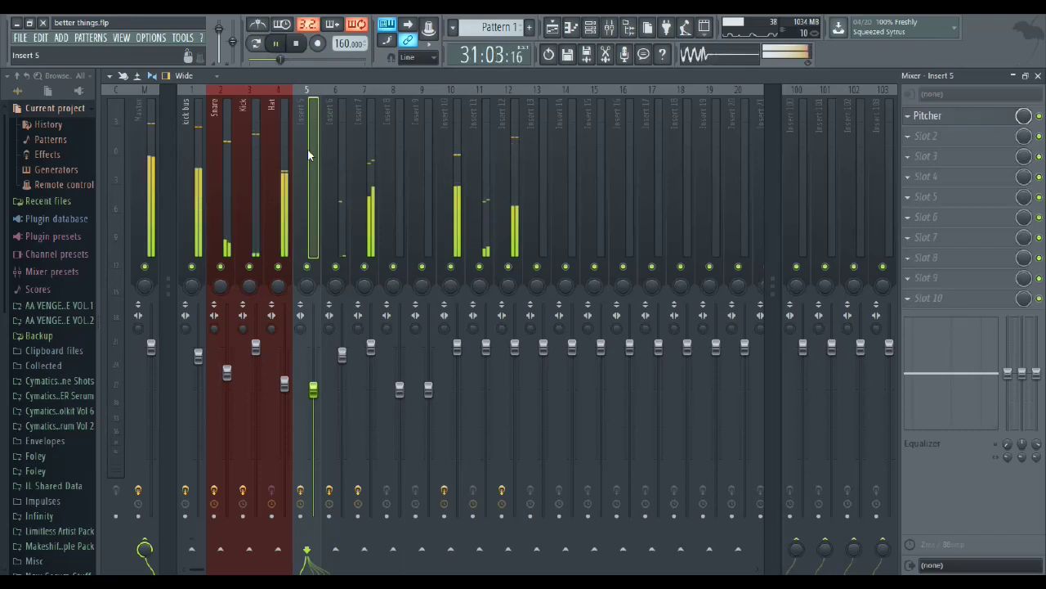
pyautogui.click(1038, 76)
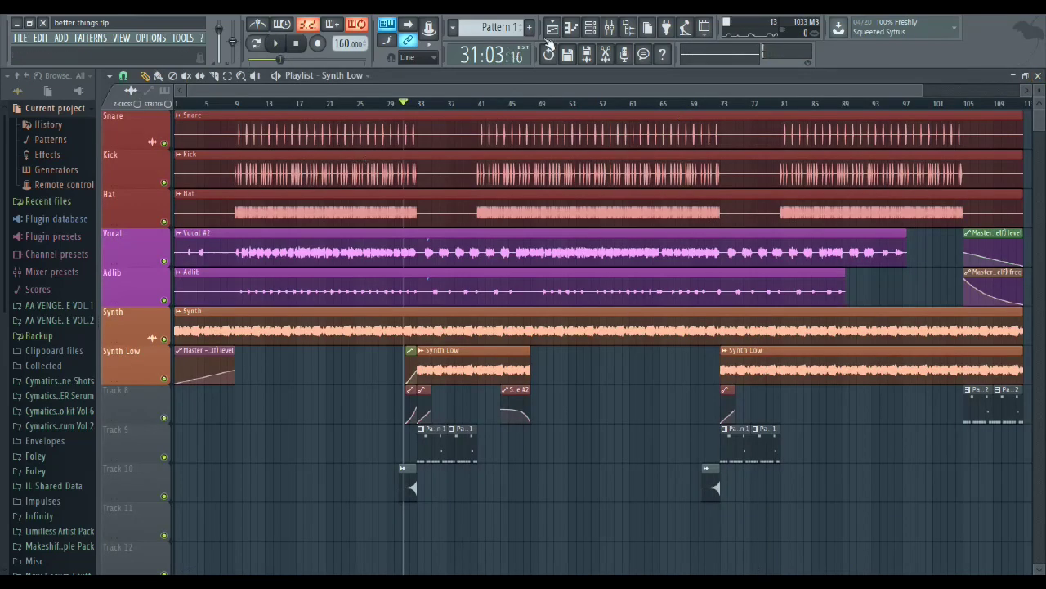
# Check the channel rack, and inspect the channel settings and mixer track assignments of the Vocal #2 and Adlib clips during playback.
pyautogui.click(590, 31)
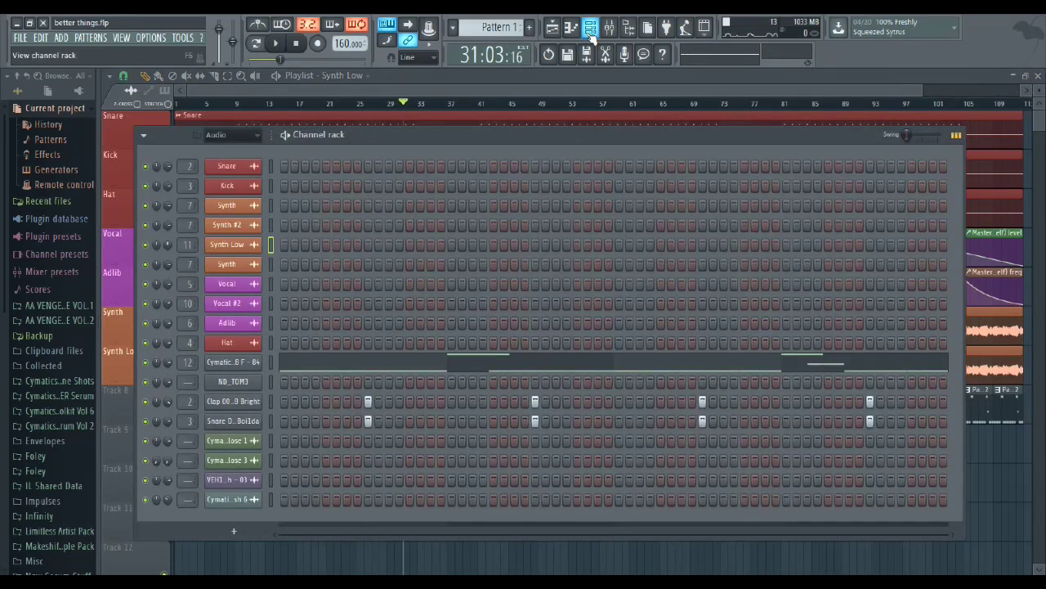
pyautogui.click(591, 31)
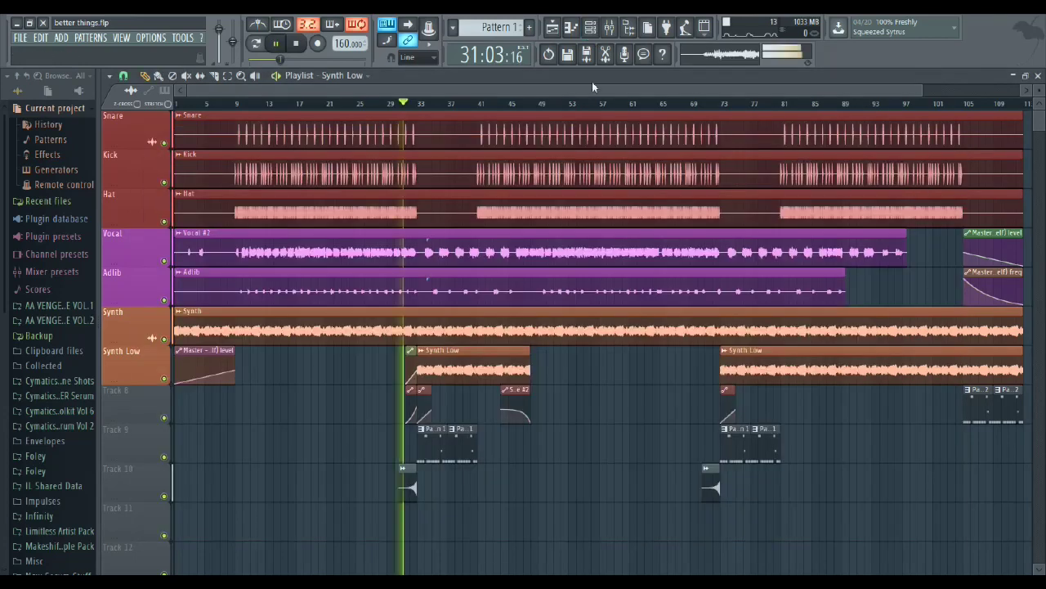
pyautogui.press('space')
pyautogui.doubleClick(479, 251)
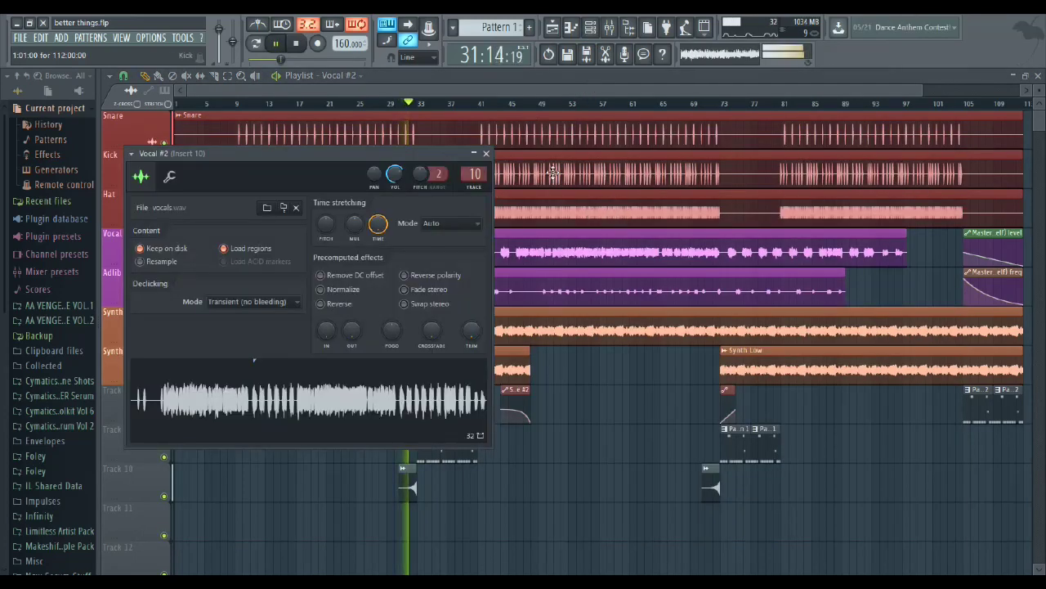
pyautogui.click(485, 152)
pyautogui.doubleClick(487, 292)
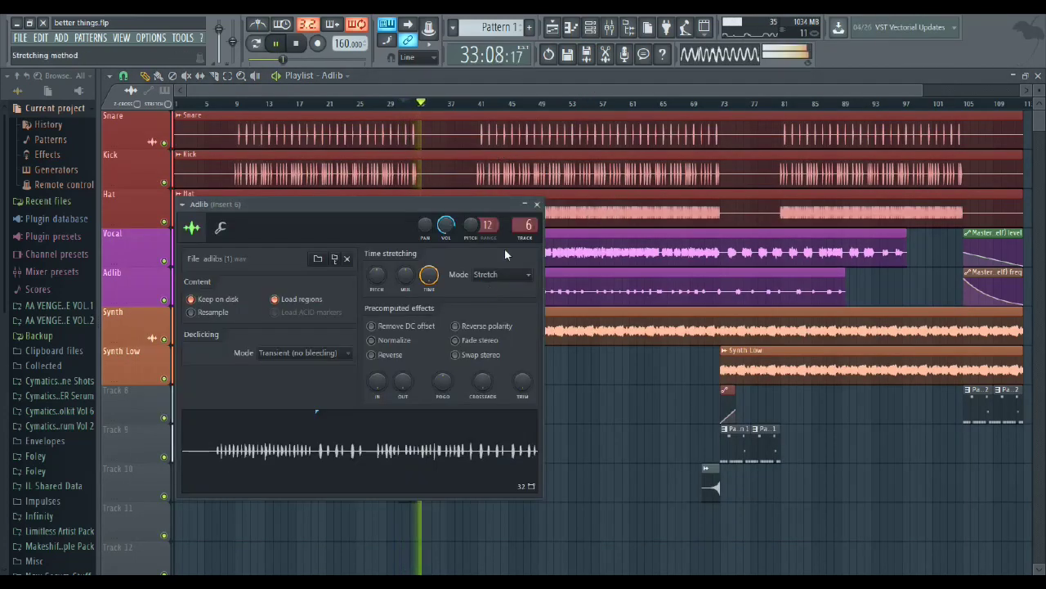
pyautogui.click(528, 204)
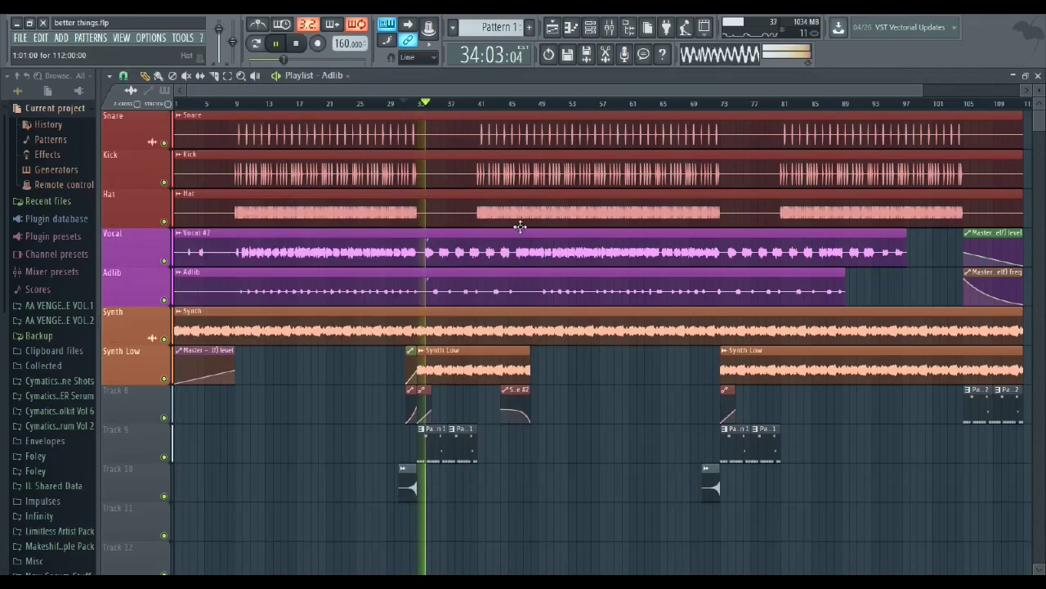
# Examine the Insert 6 and Hat mixer tracks during playback, return to the playlist and stop playback.
pyautogui.click(590, 26)
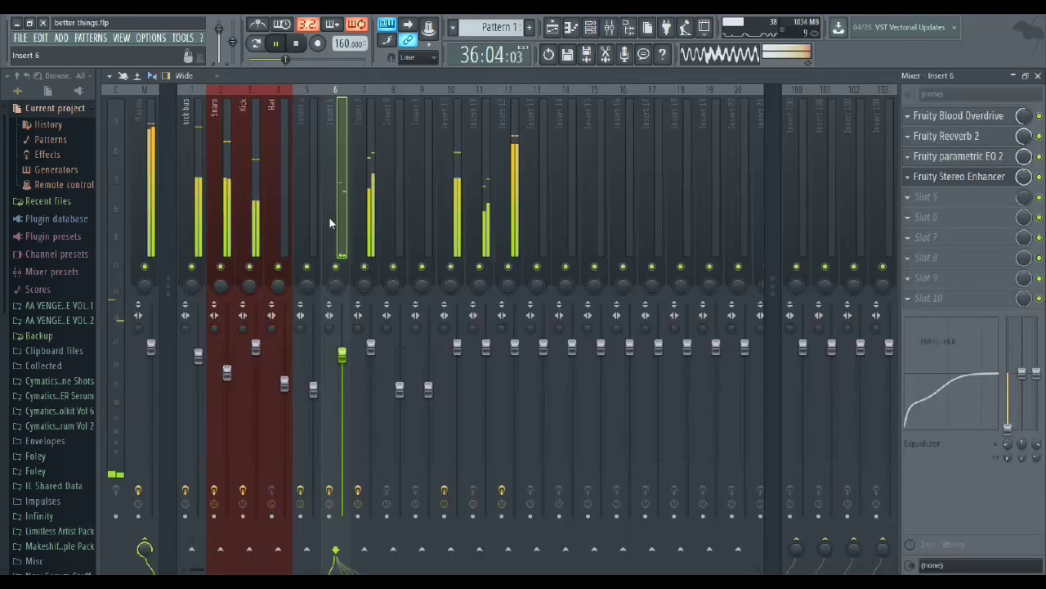
pyautogui.click(290, 200)
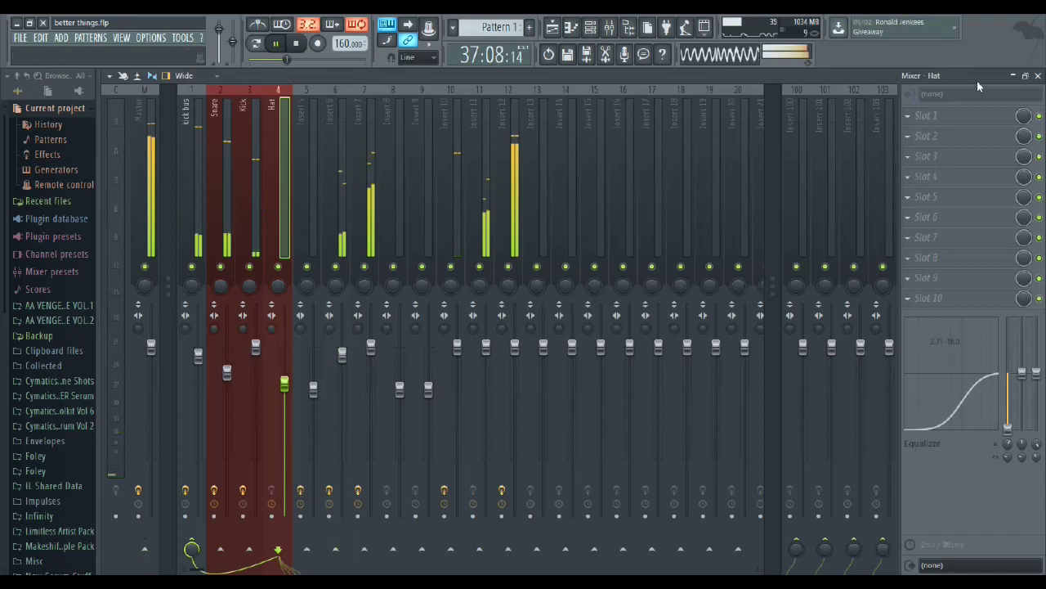
pyautogui.click(552, 27)
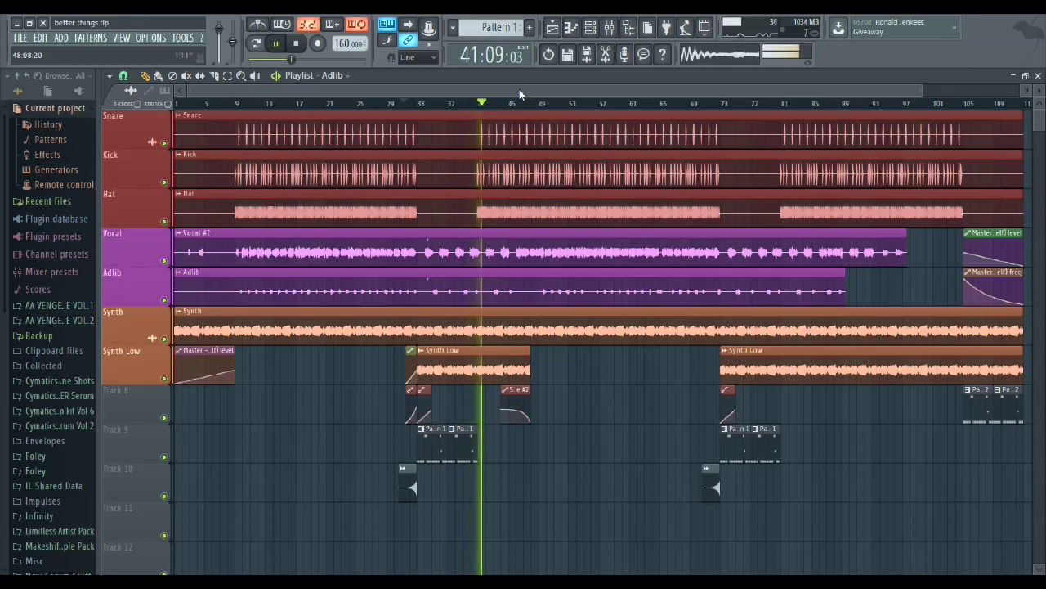
pyautogui.press('space')
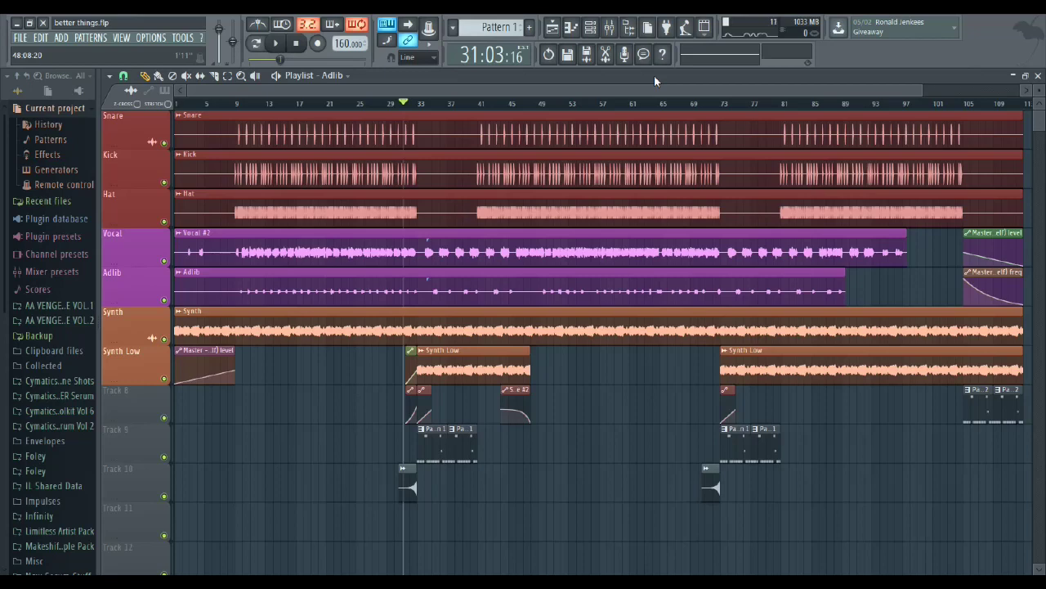
pyautogui.hotkey('ctrl', 'F9')
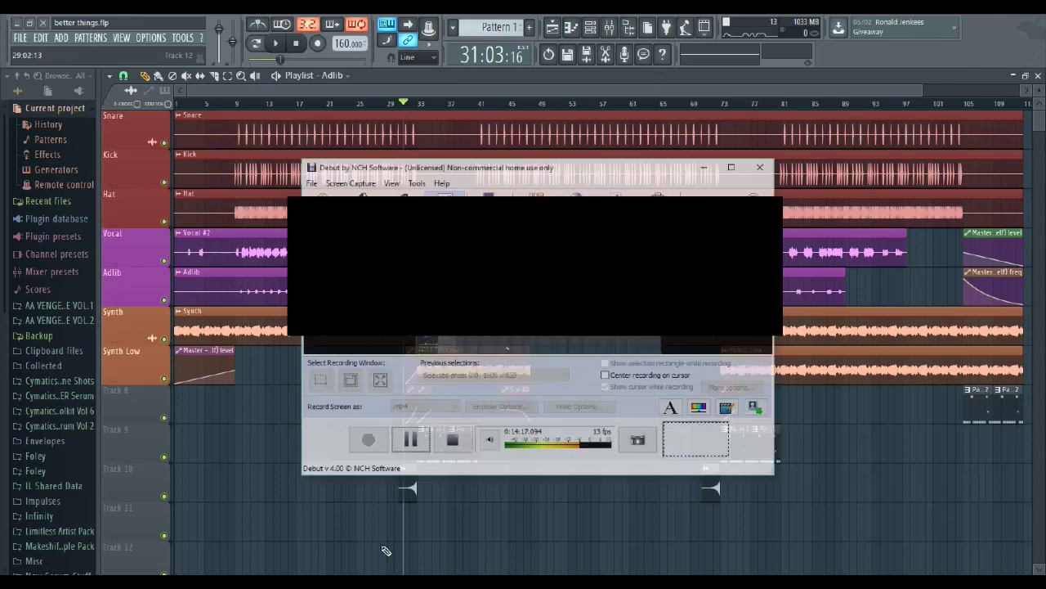